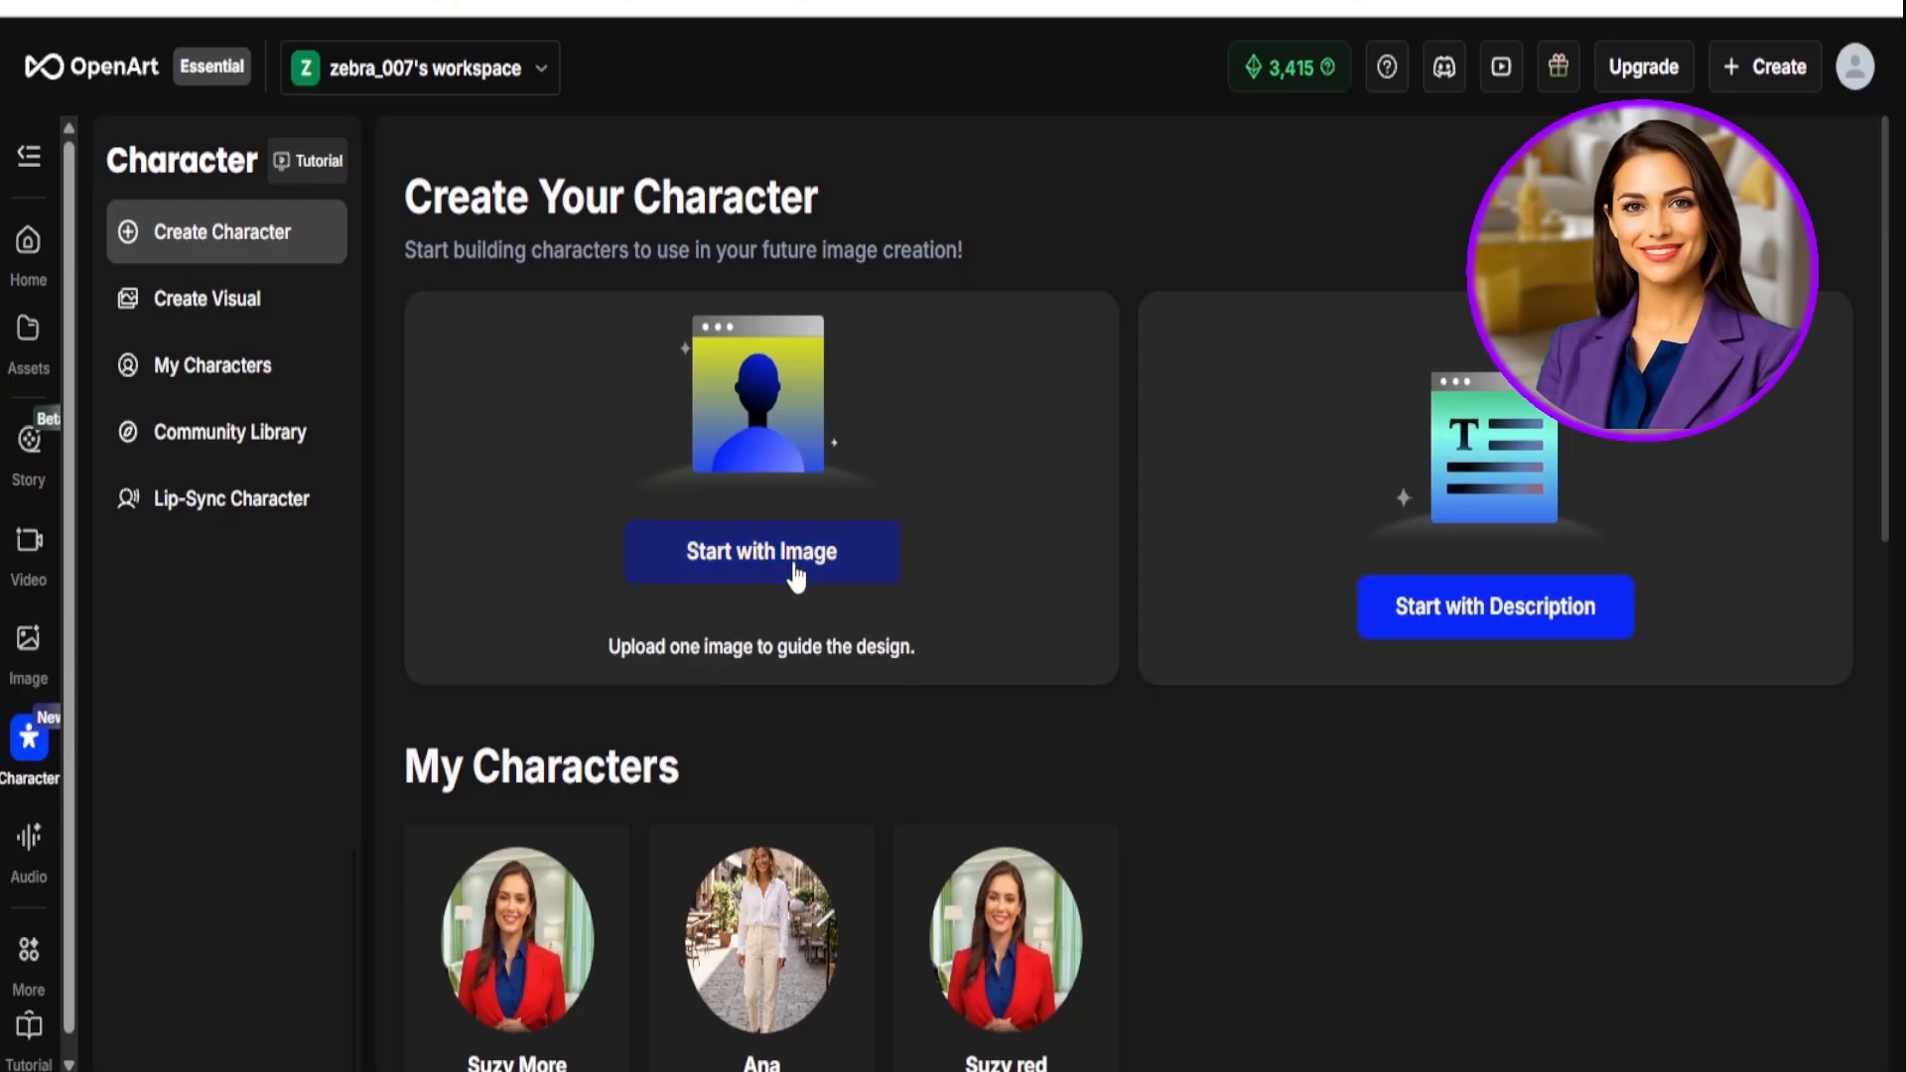
- Start creating a new character from a text description
{"action": "left_click", "coordinate": [783, 567]}
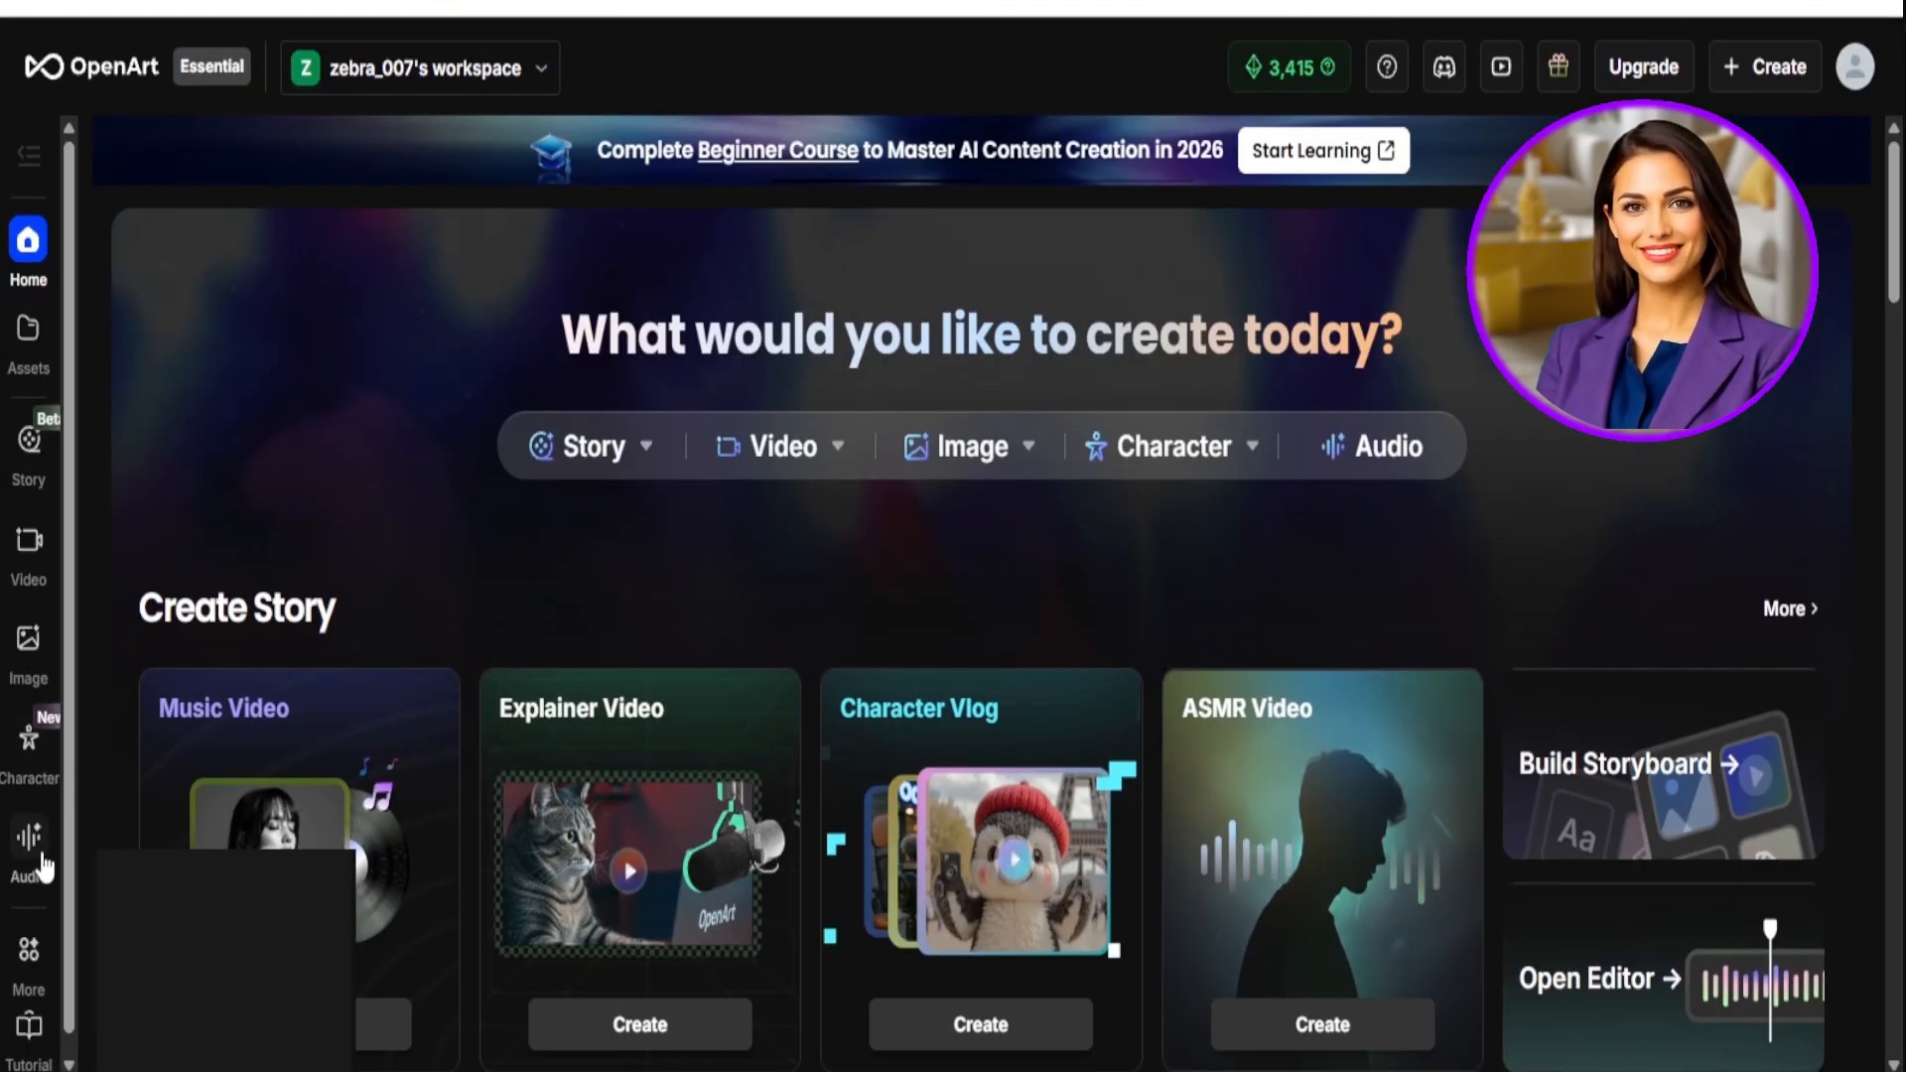
{"action": "left_click", "coordinate": [31, 752]}
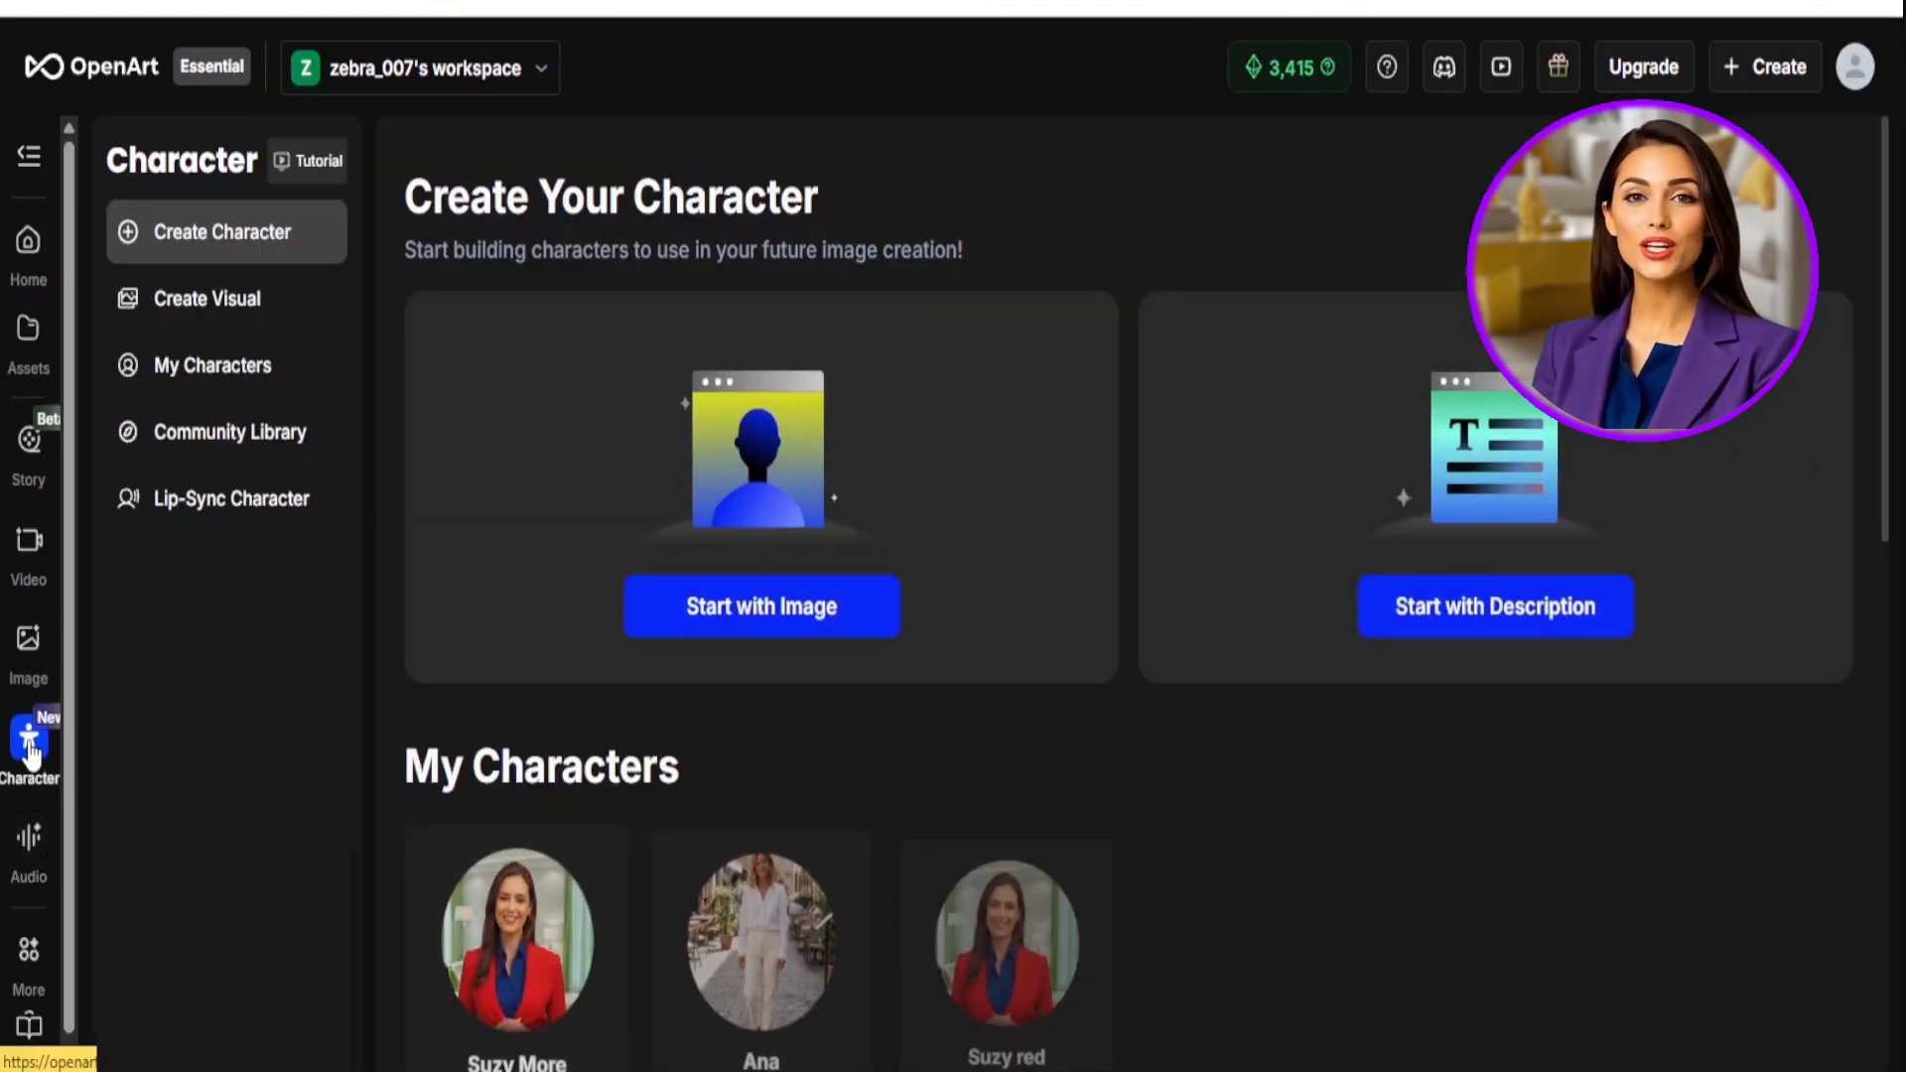
{"action": "left_click", "coordinate": [1496, 573]}
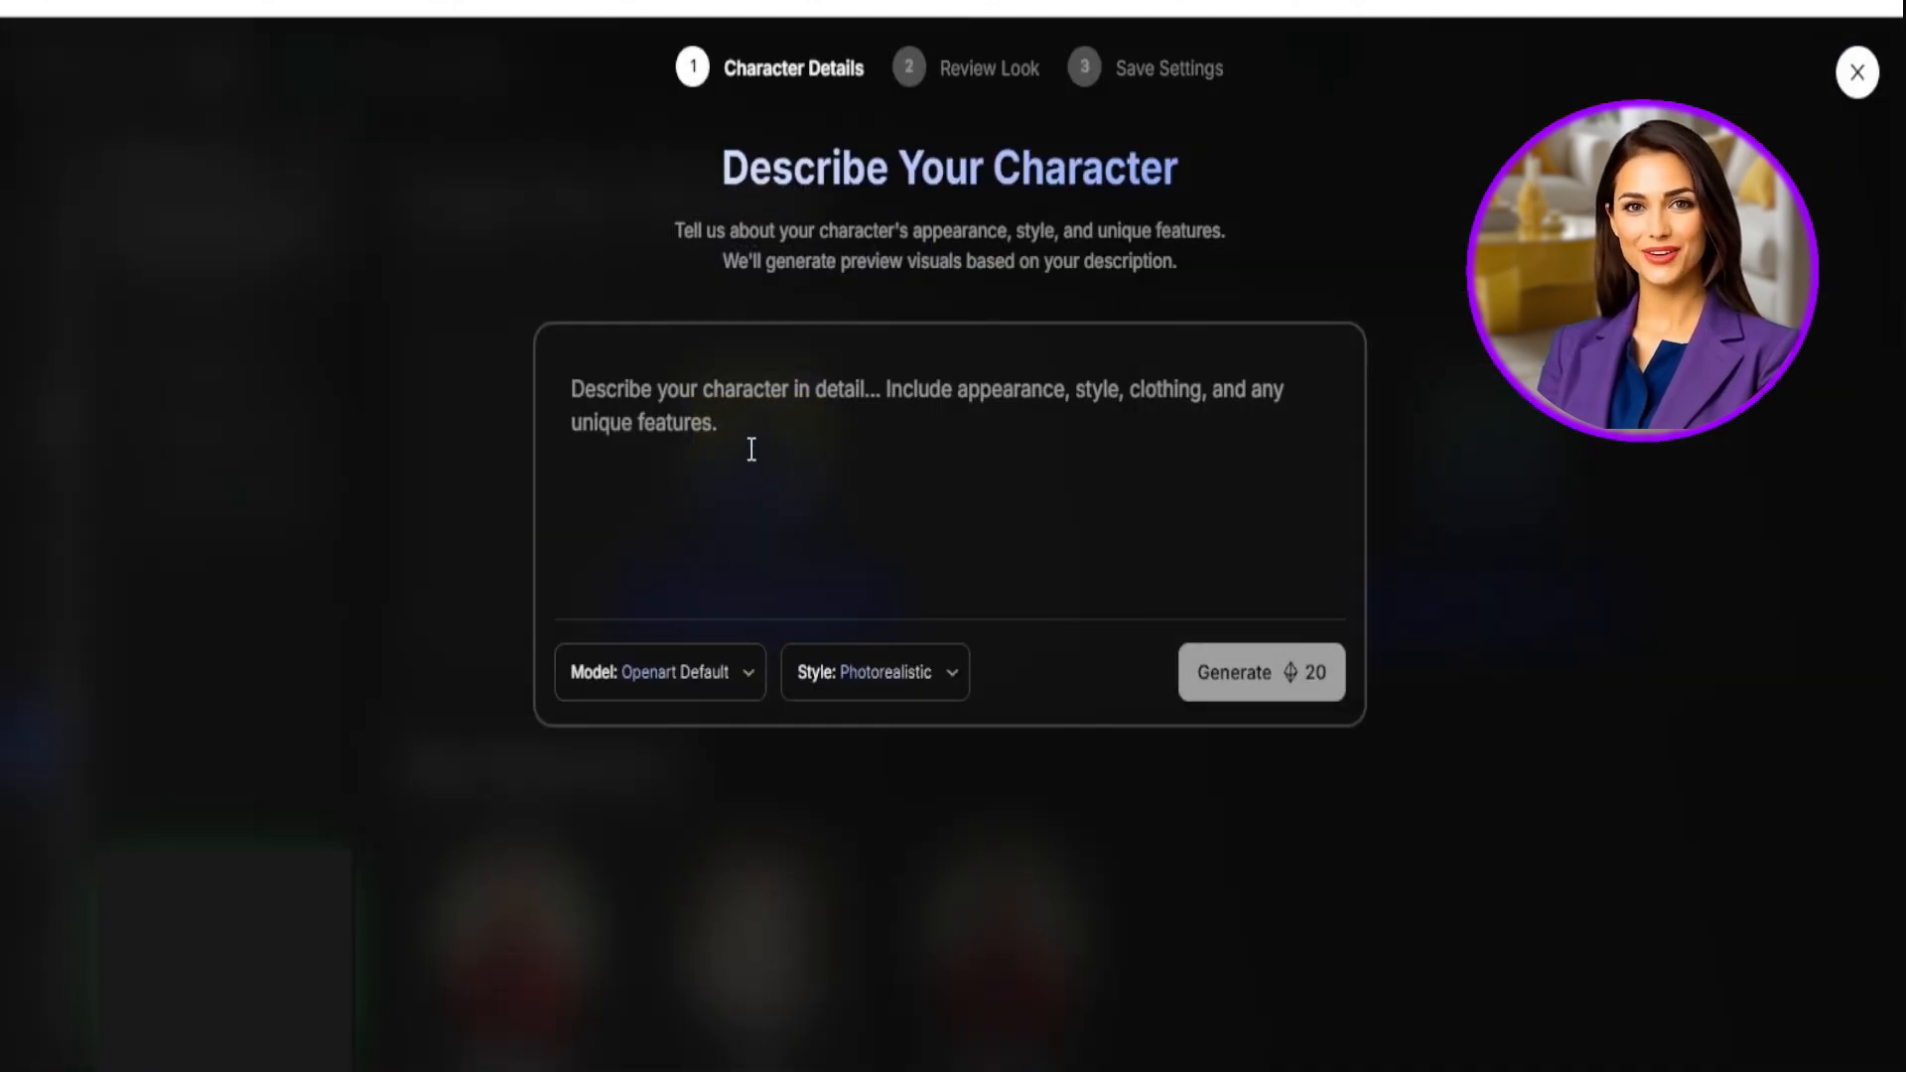
- Look through the character style options and choose the Nano Banana Pro model
{"action": "left_click", "coordinate": [945, 678]}
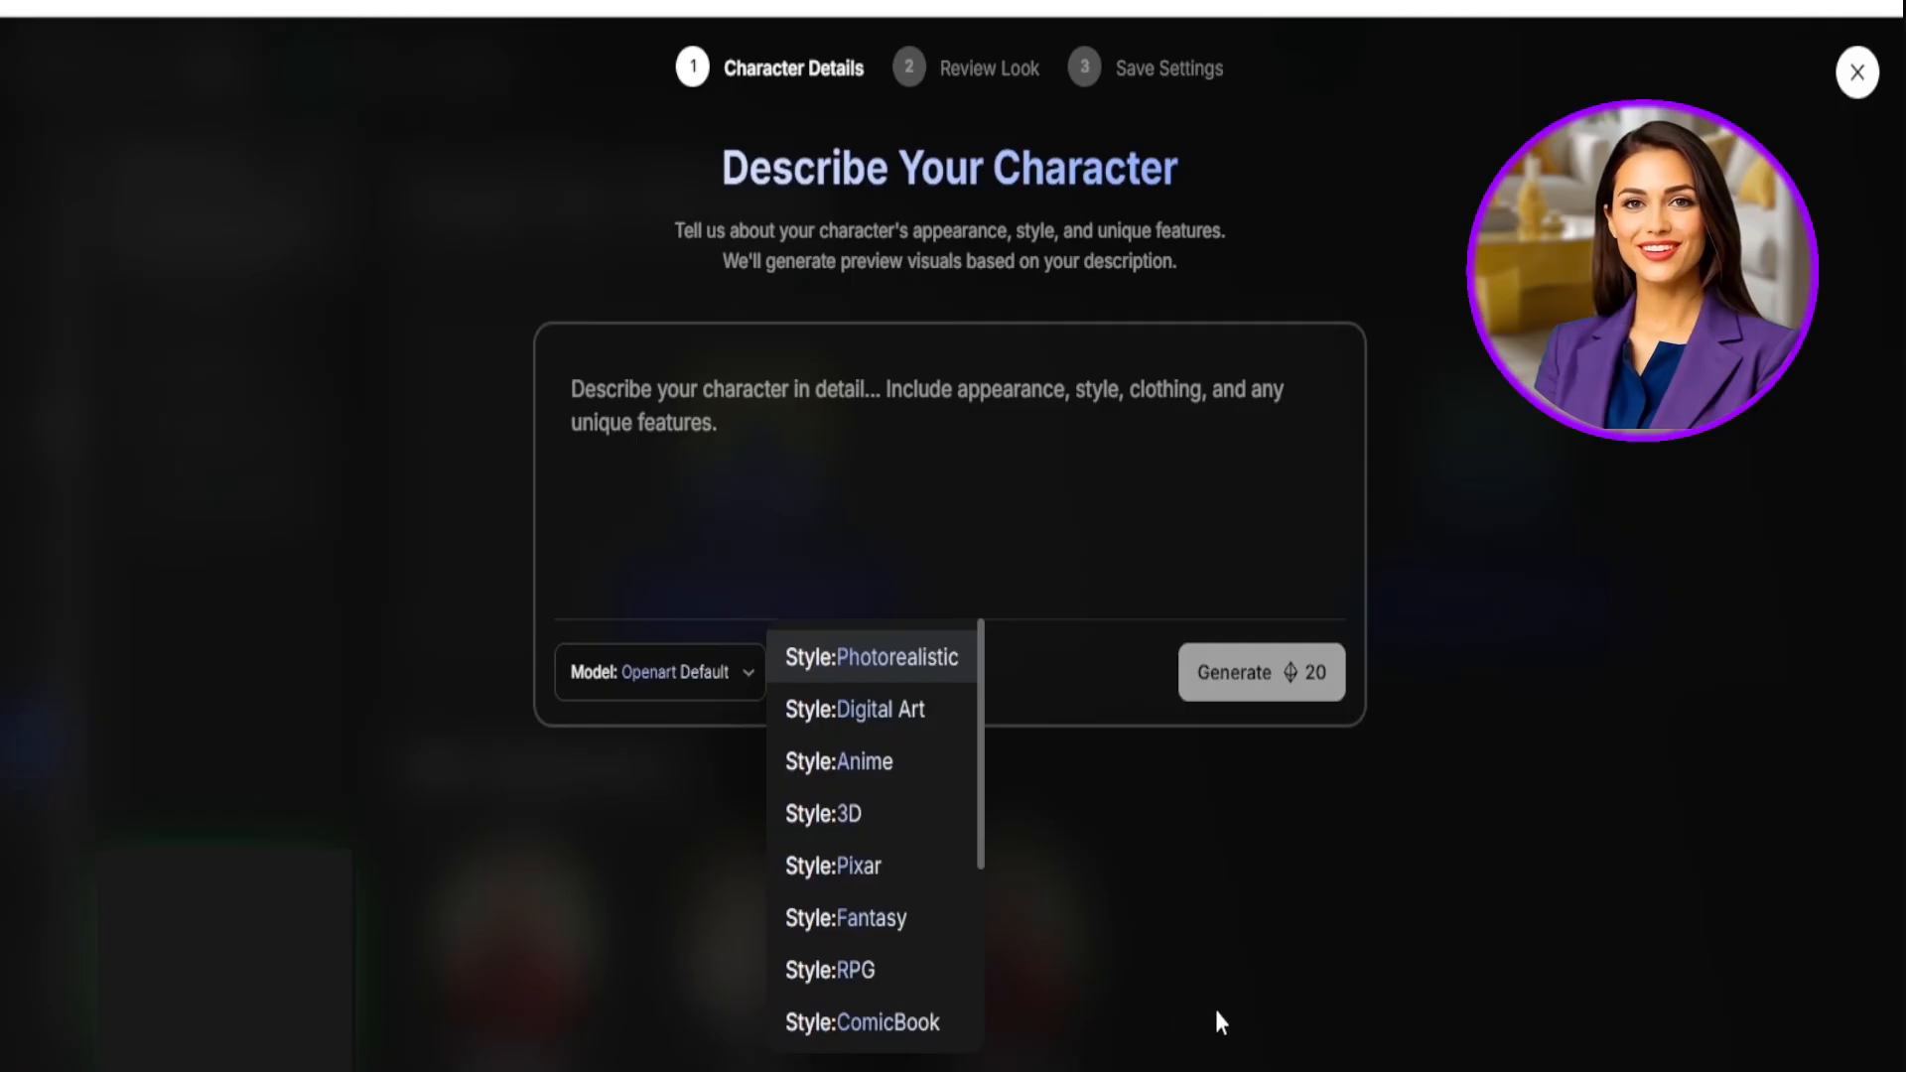
{"action": "left_click", "coordinate": [1530, 819]}
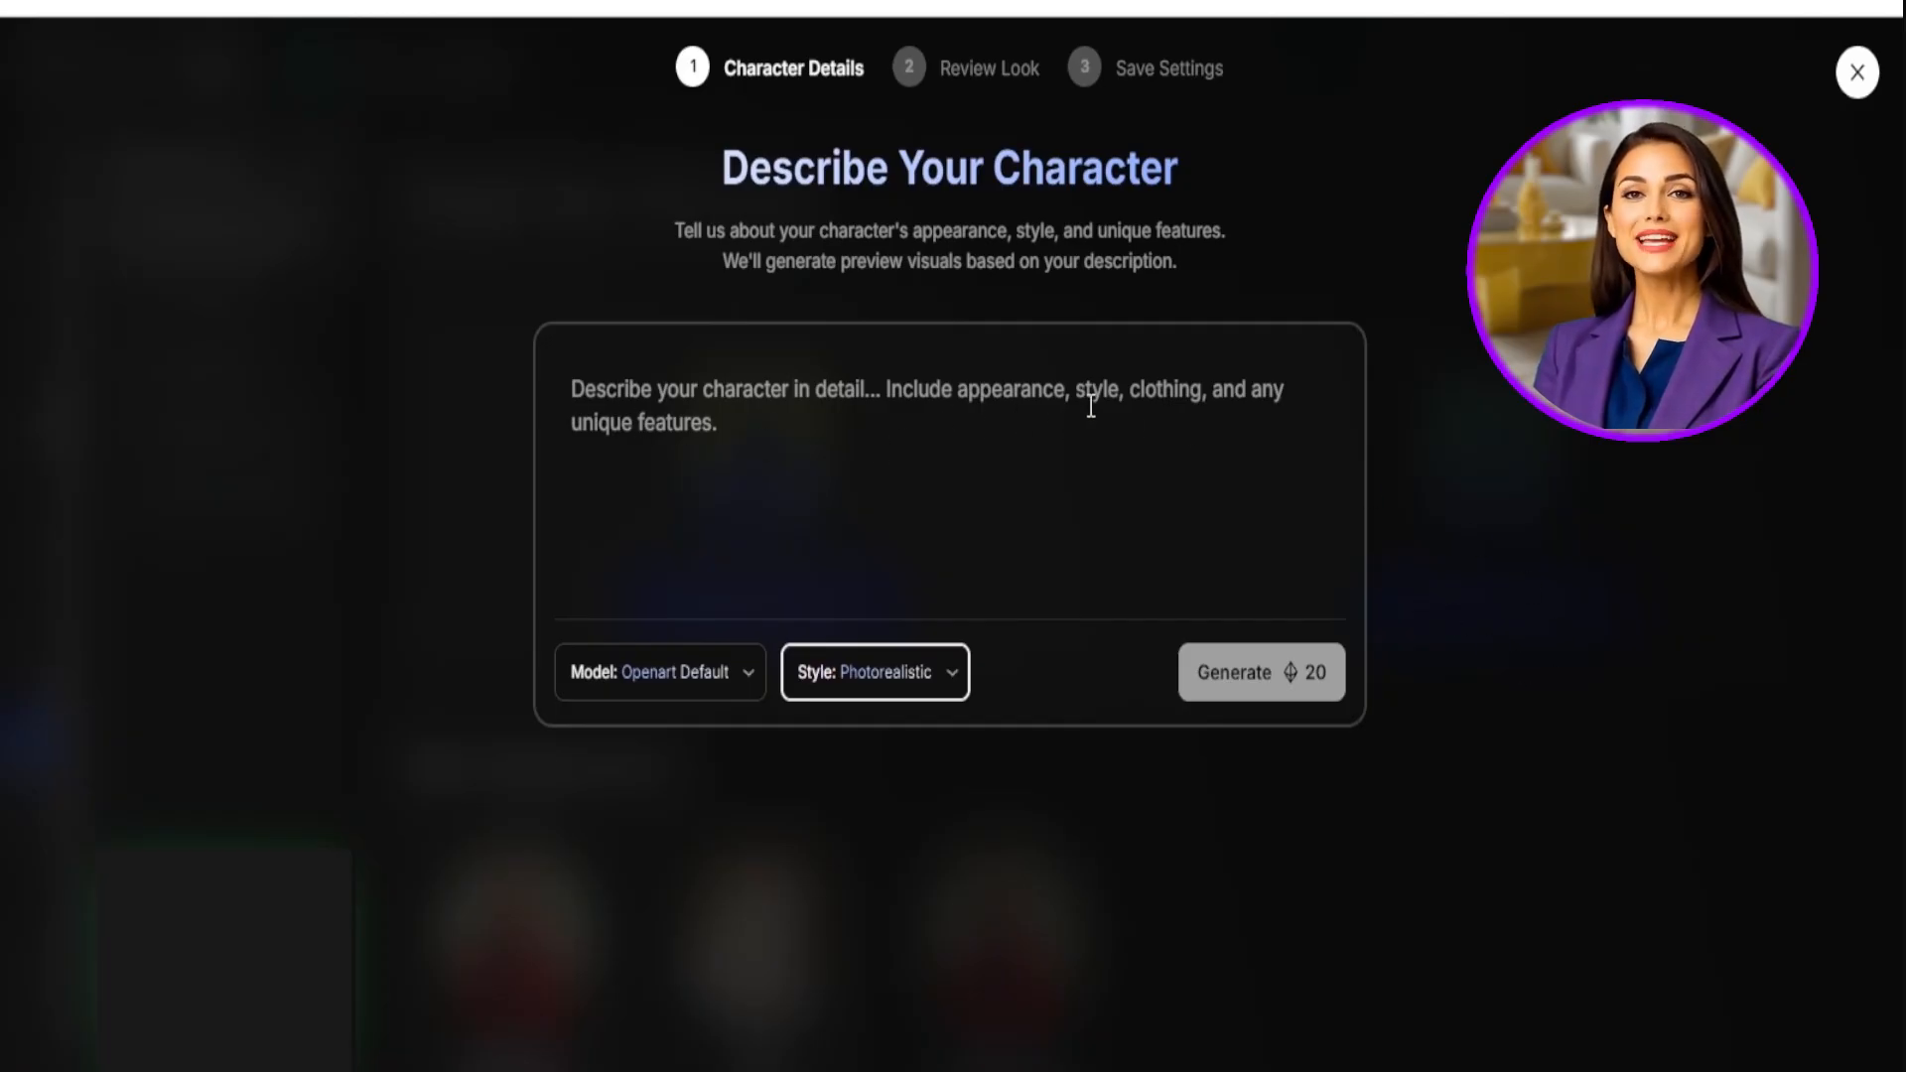
{"action": "left_click", "coordinate": [750, 678]}
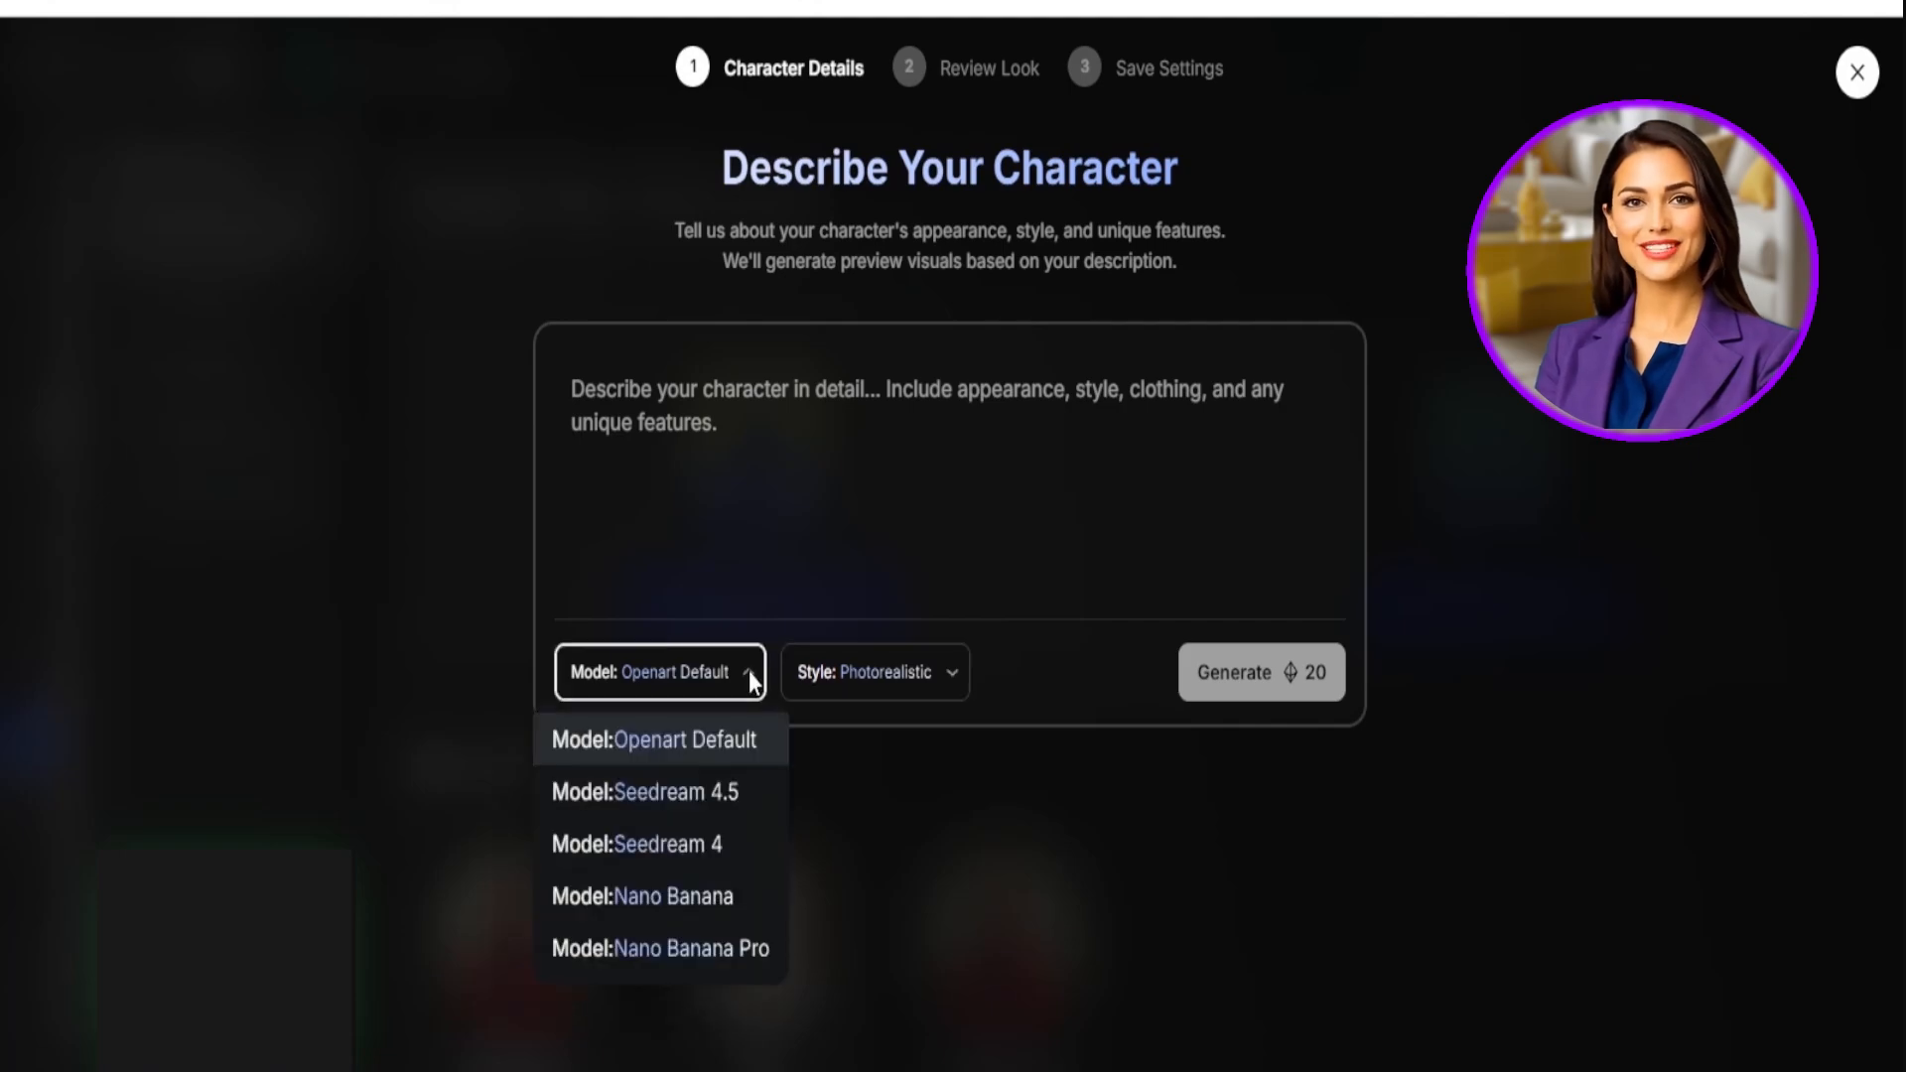
{"action": "left_click", "coordinate": [703, 951]}
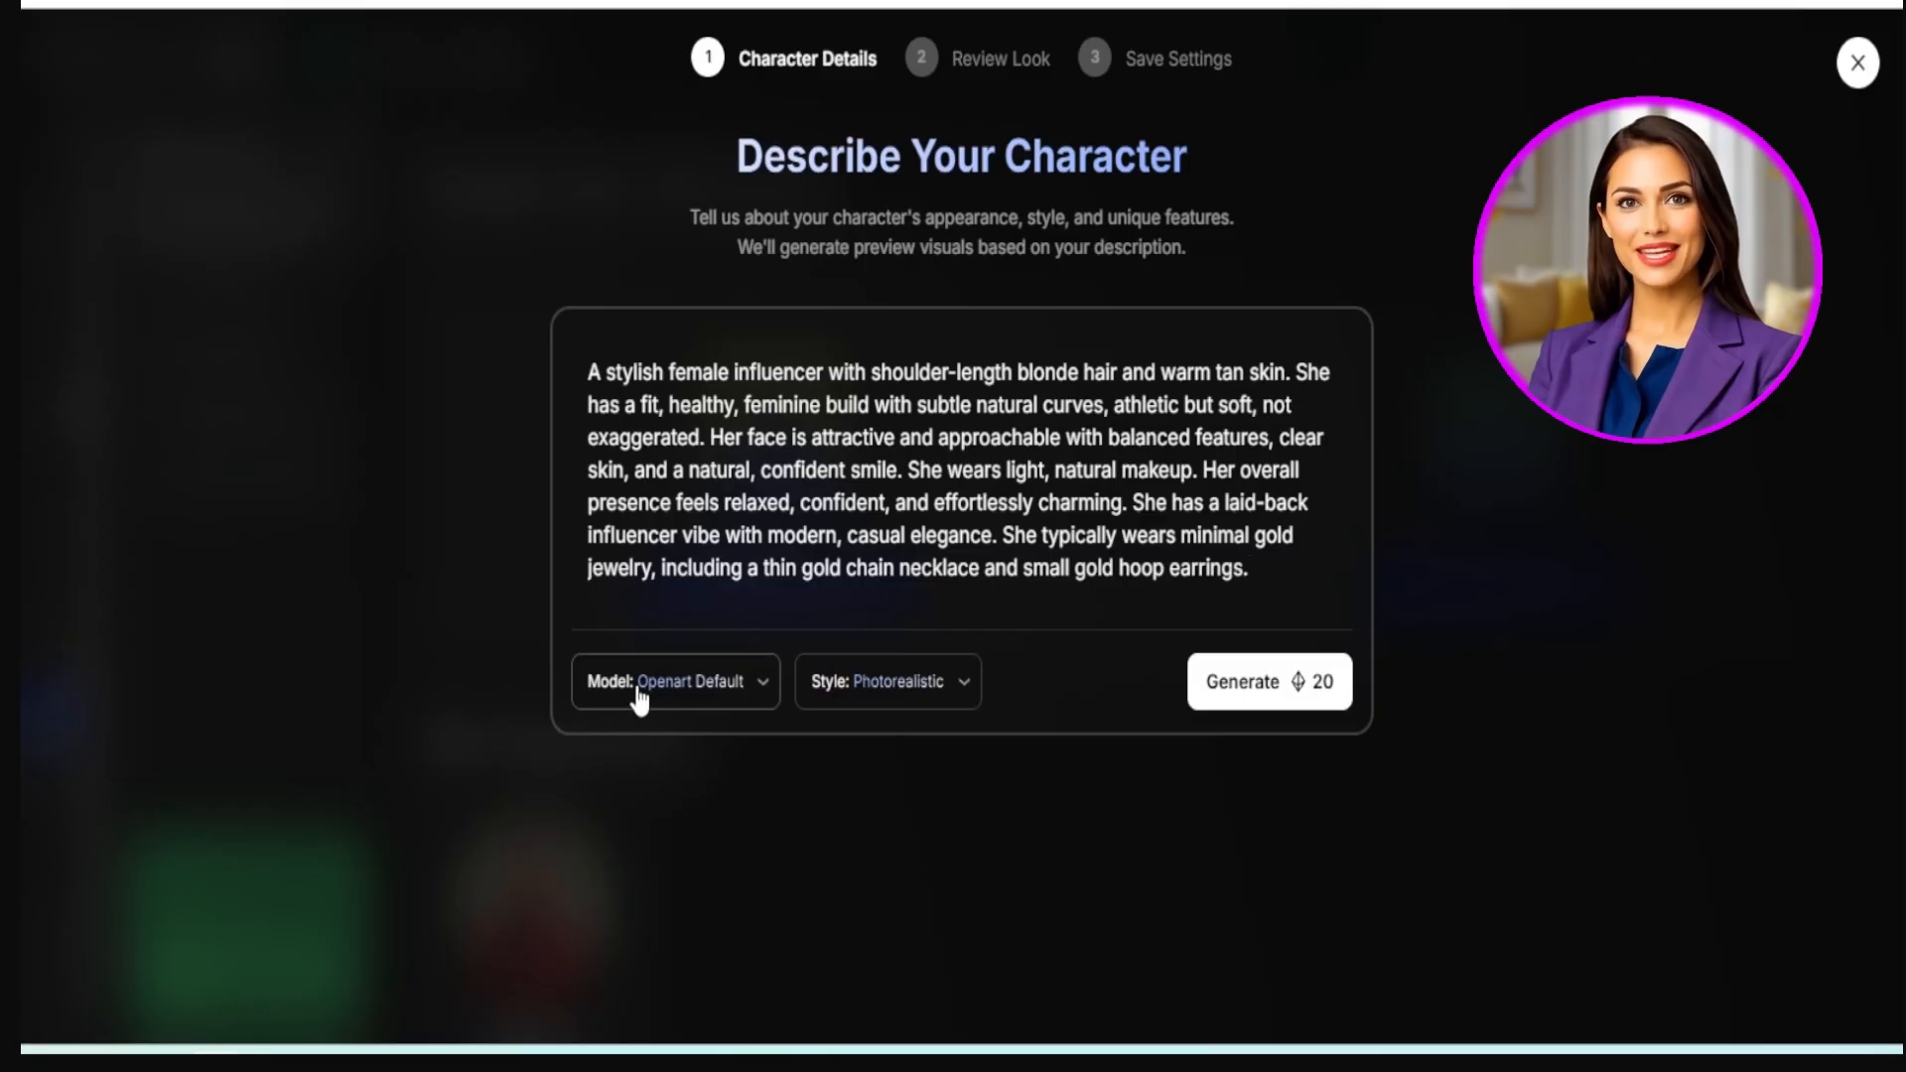
- Generate previews from the blonde female influencer description using the Nano Banana Pro model and the Photorealistic style
{"action": "left_click", "coordinate": [771, 685]}
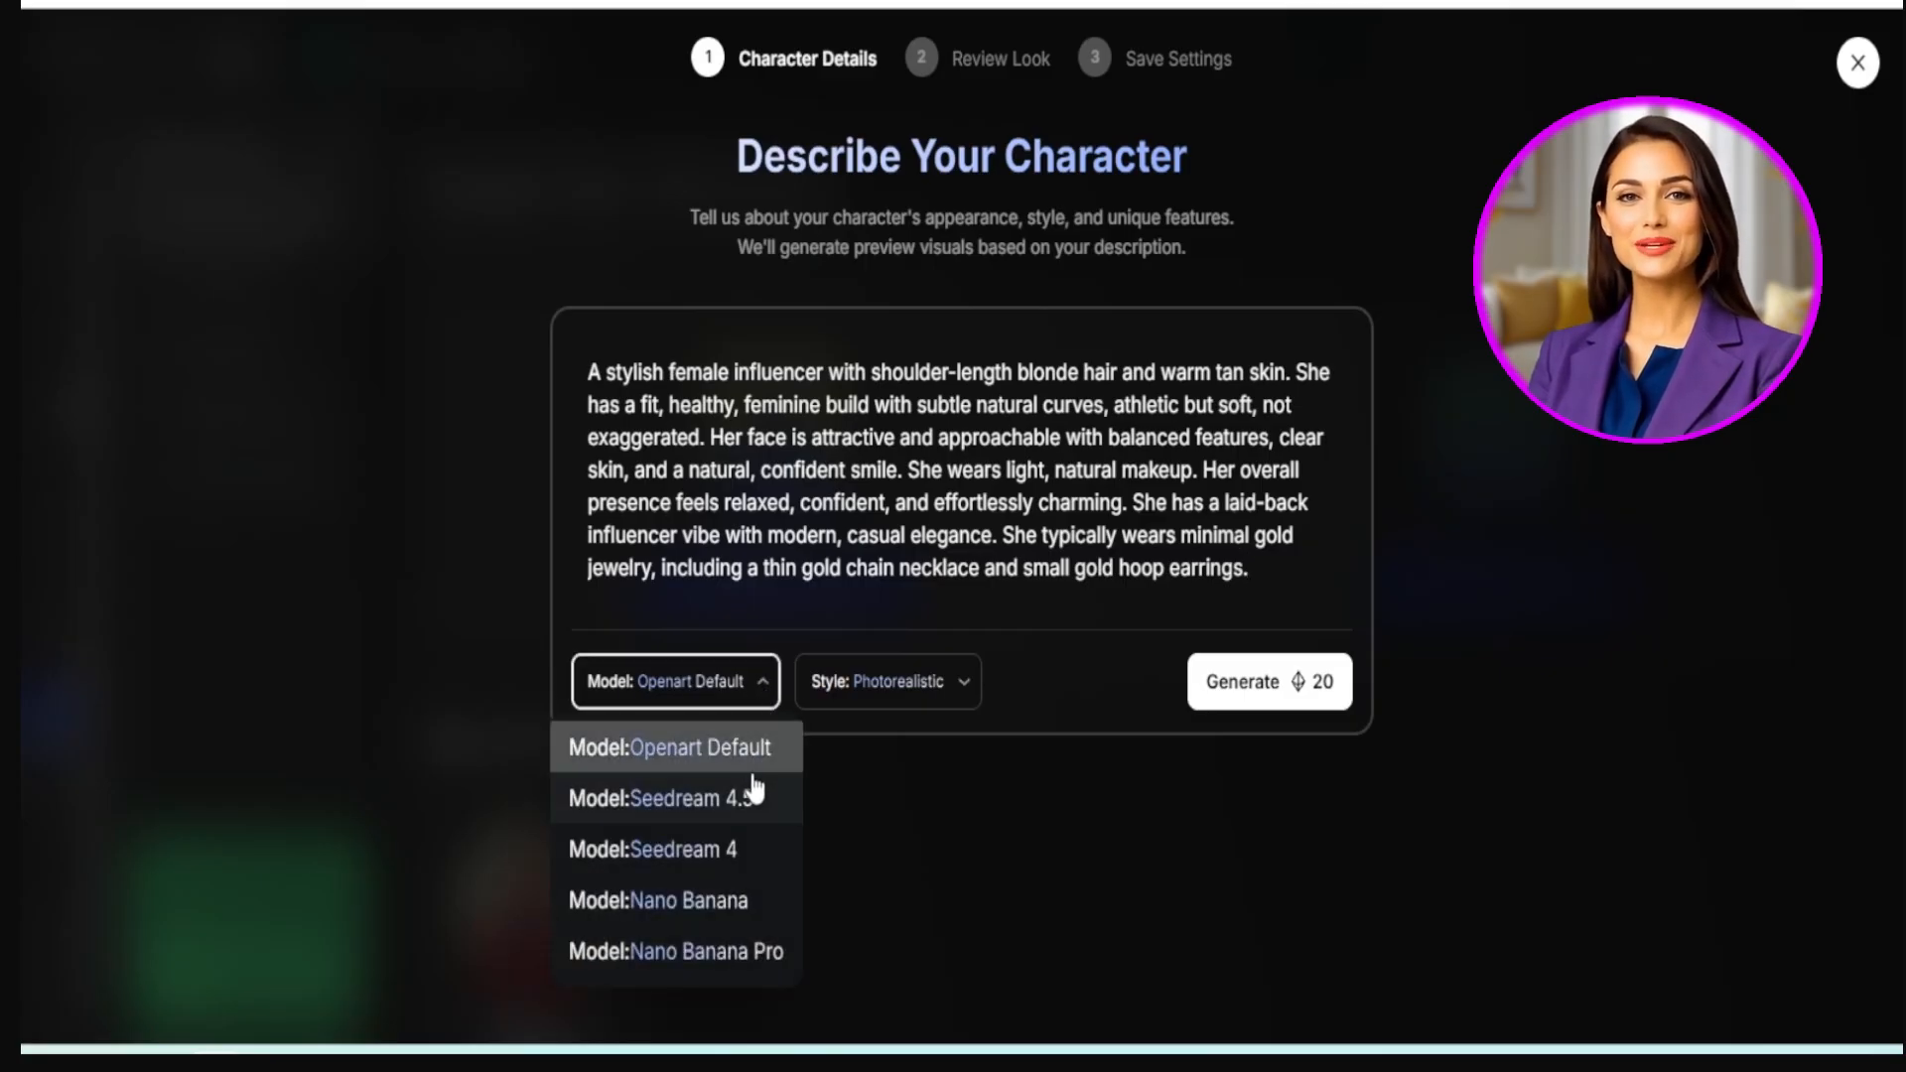
{"action": "left_click", "coordinate": [731, 959]}
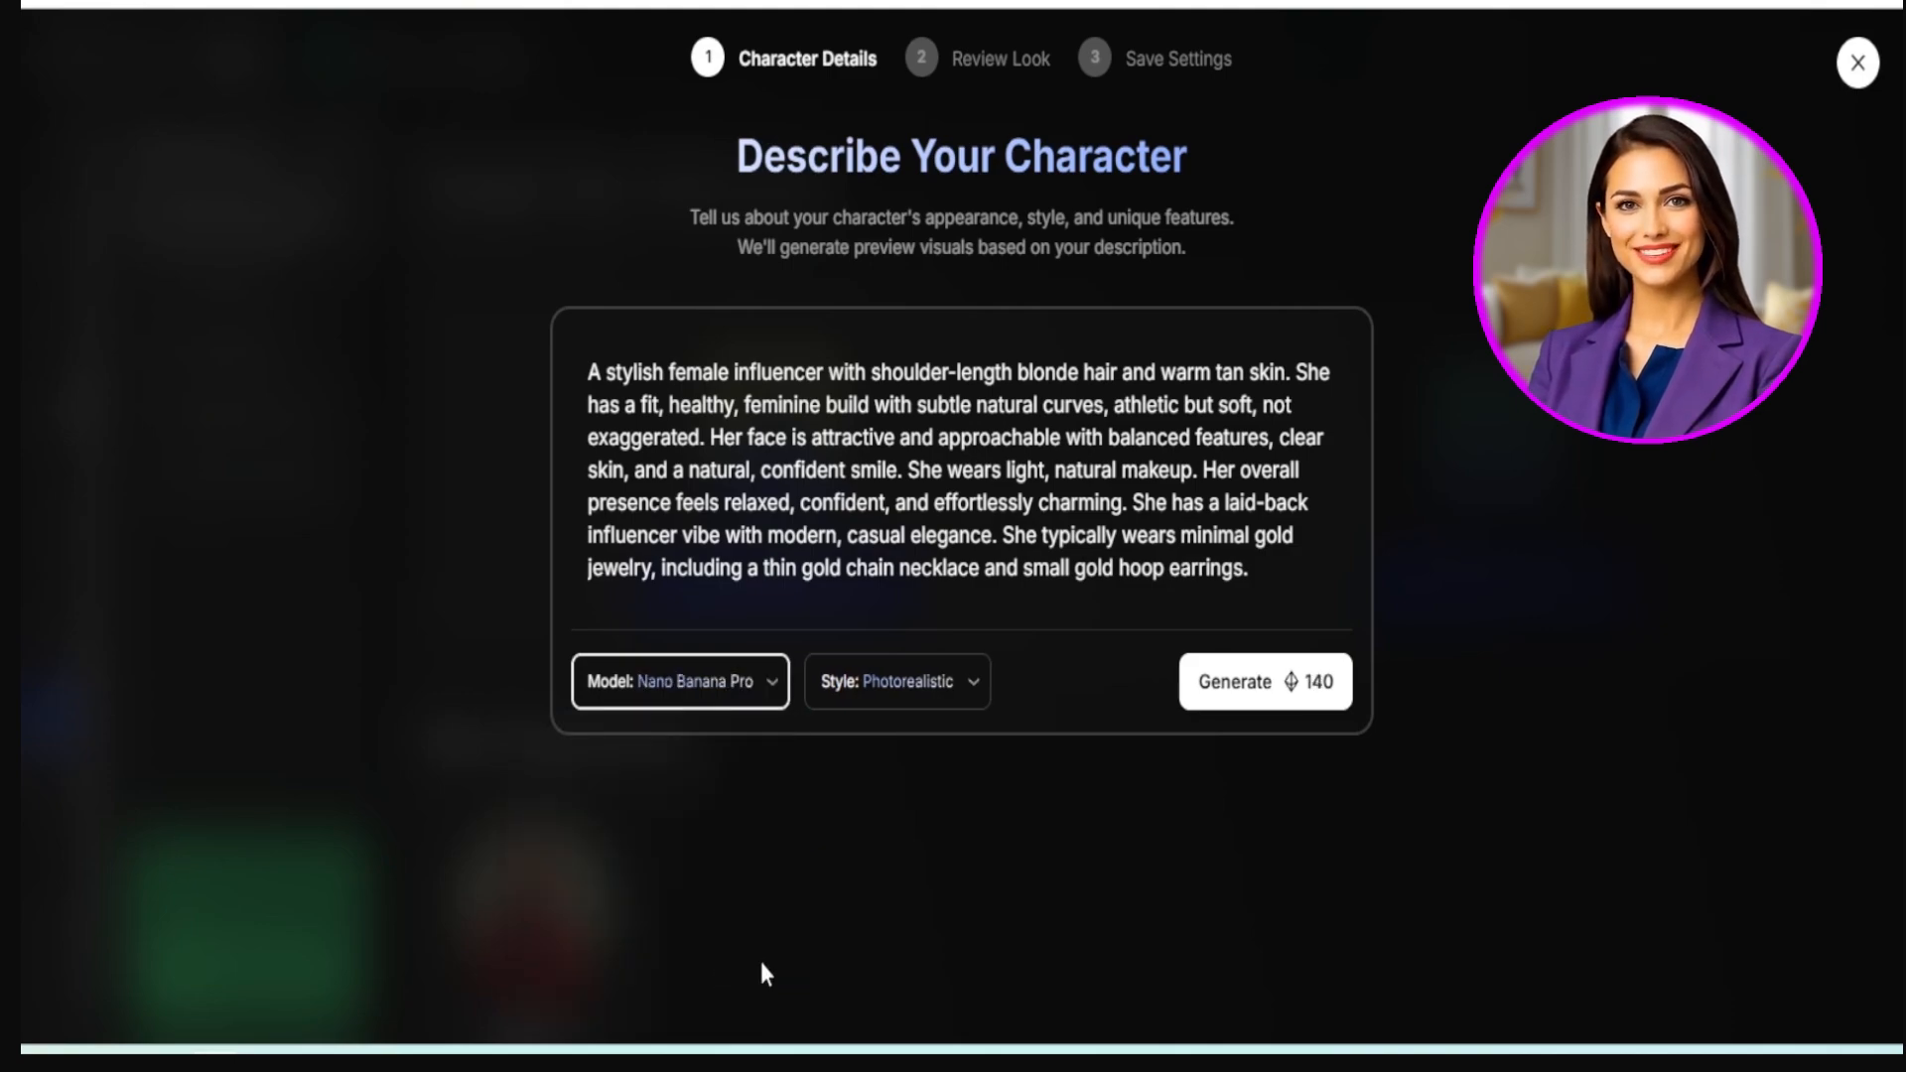
{"action": "left_click", "coordinate": [975, 683]}
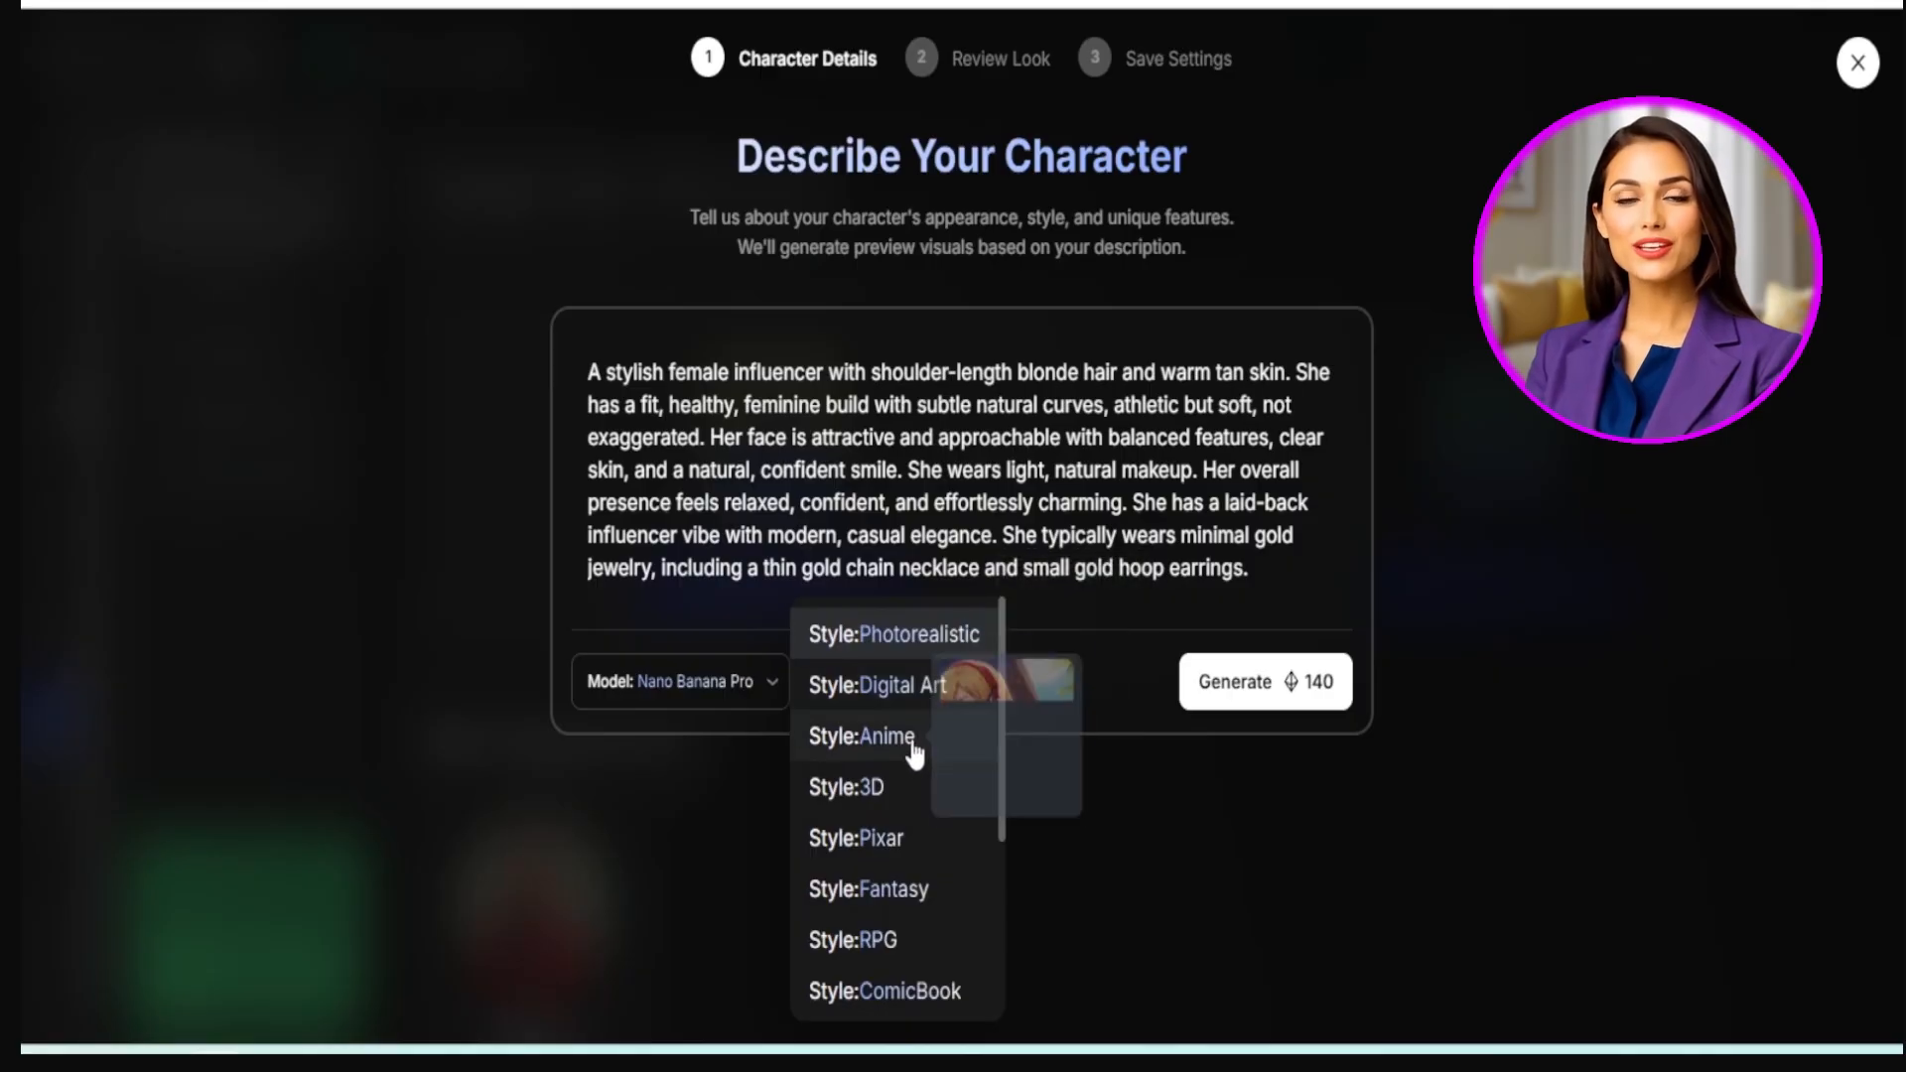
{"action": "left_click", "coordinate": [1241, 681]}
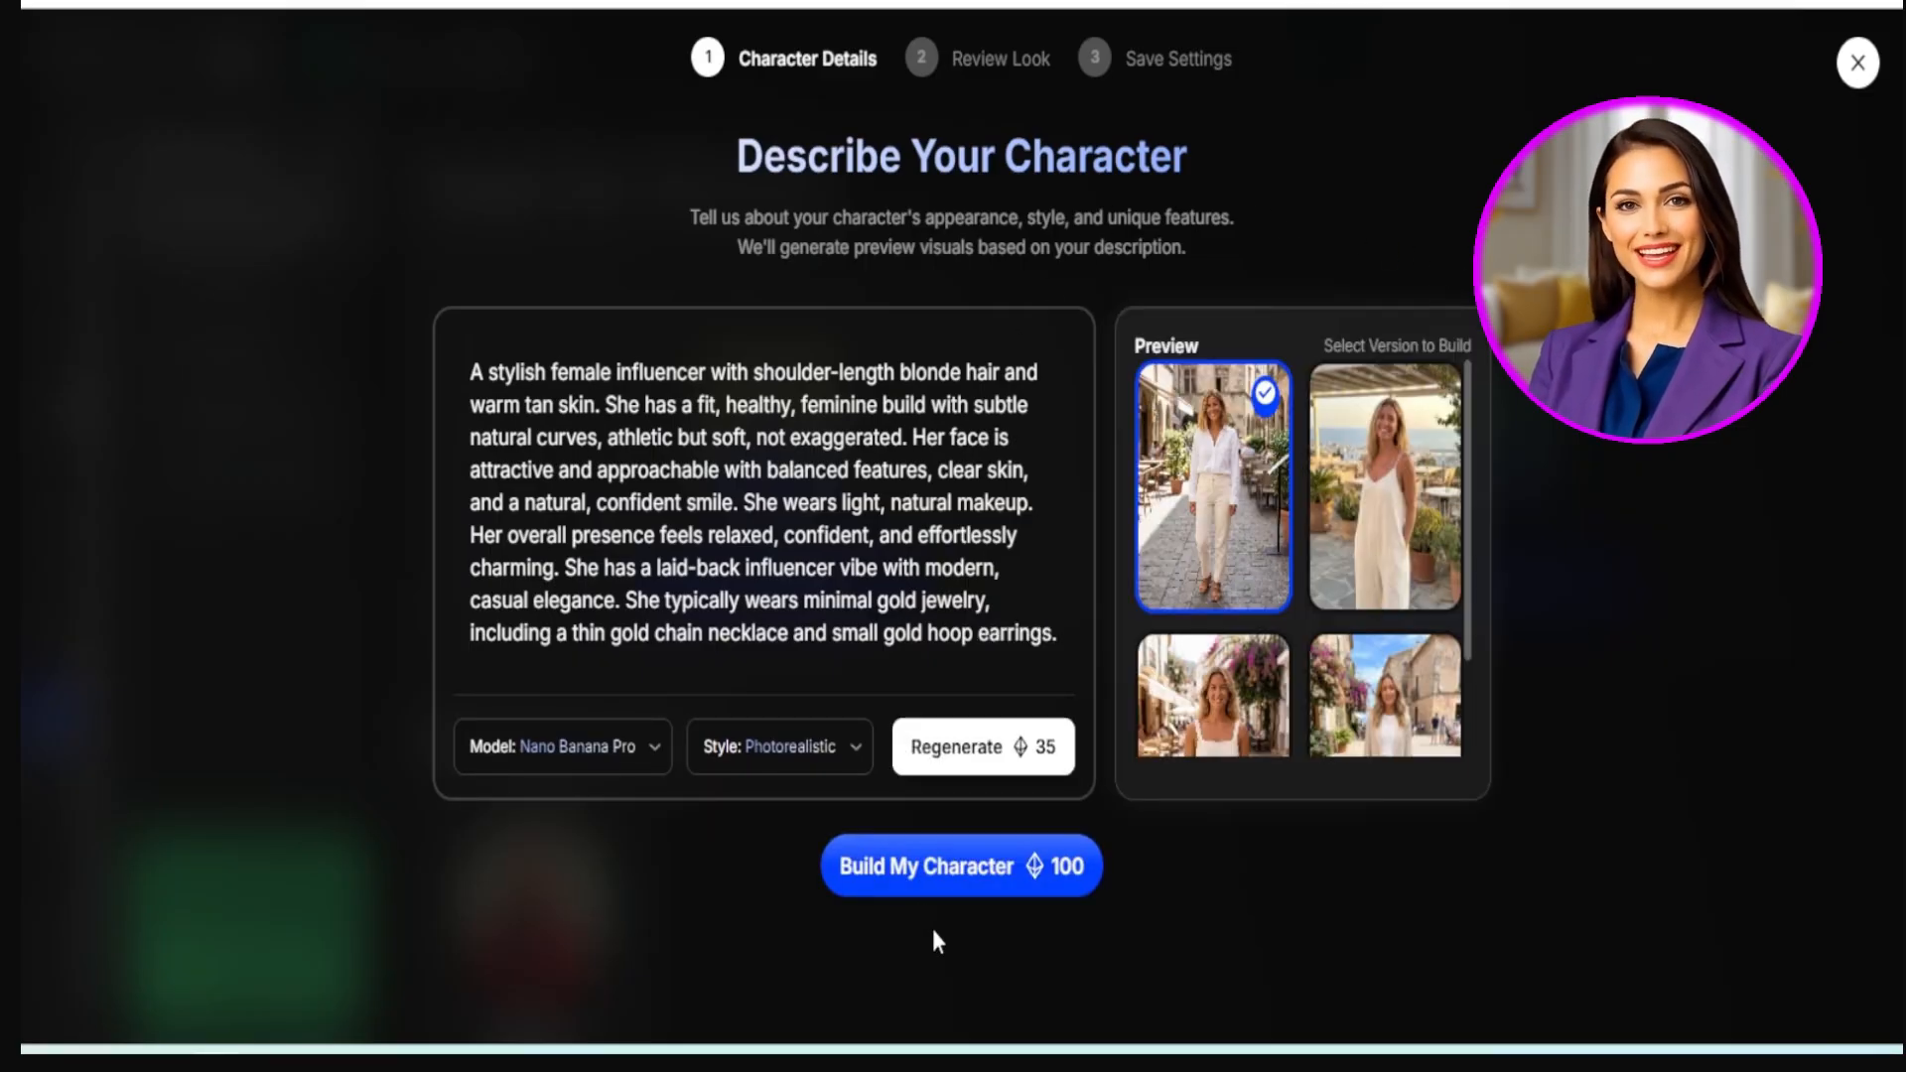
- Build the character from the preview in the white shirt and cream trousers, and accept its generated views
{"action": "left_click", "coordinate": [941, 874]}
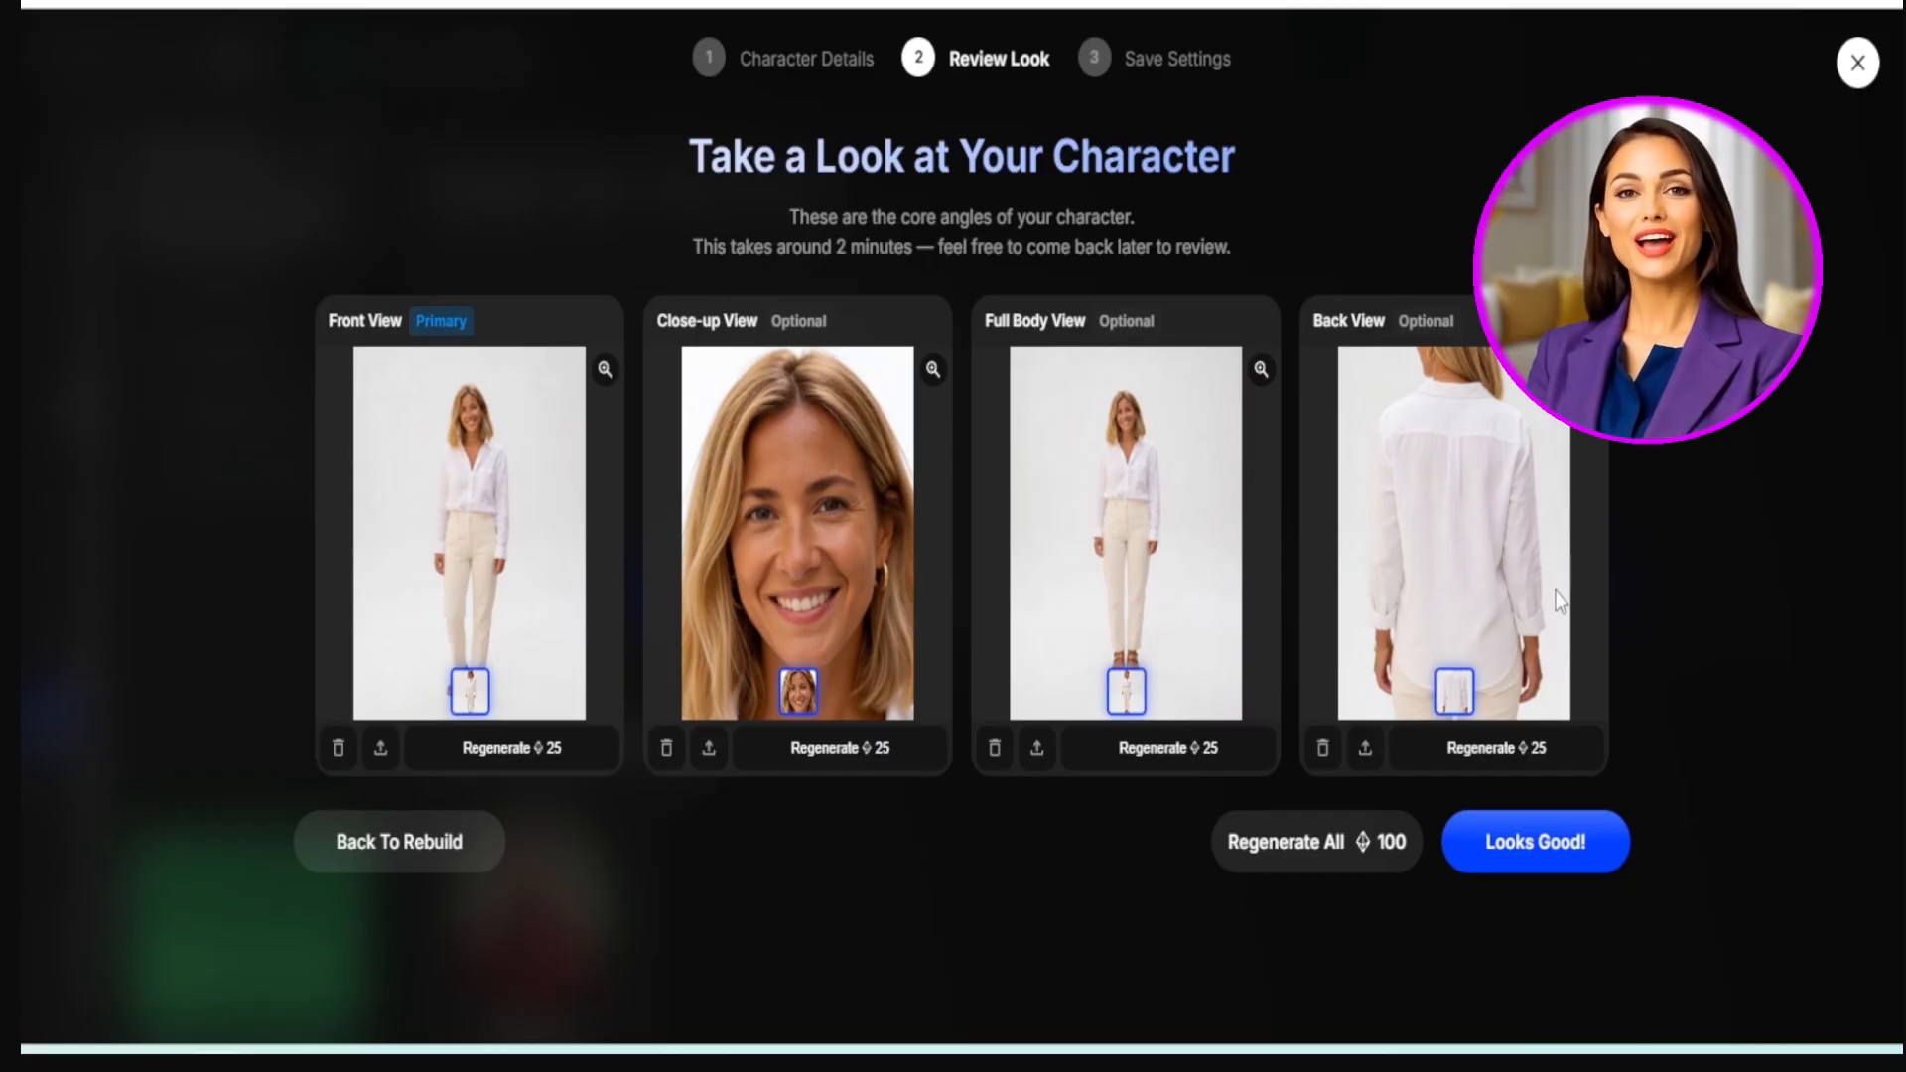
{"action": "left_click", "coordinate": [1556, 851]}
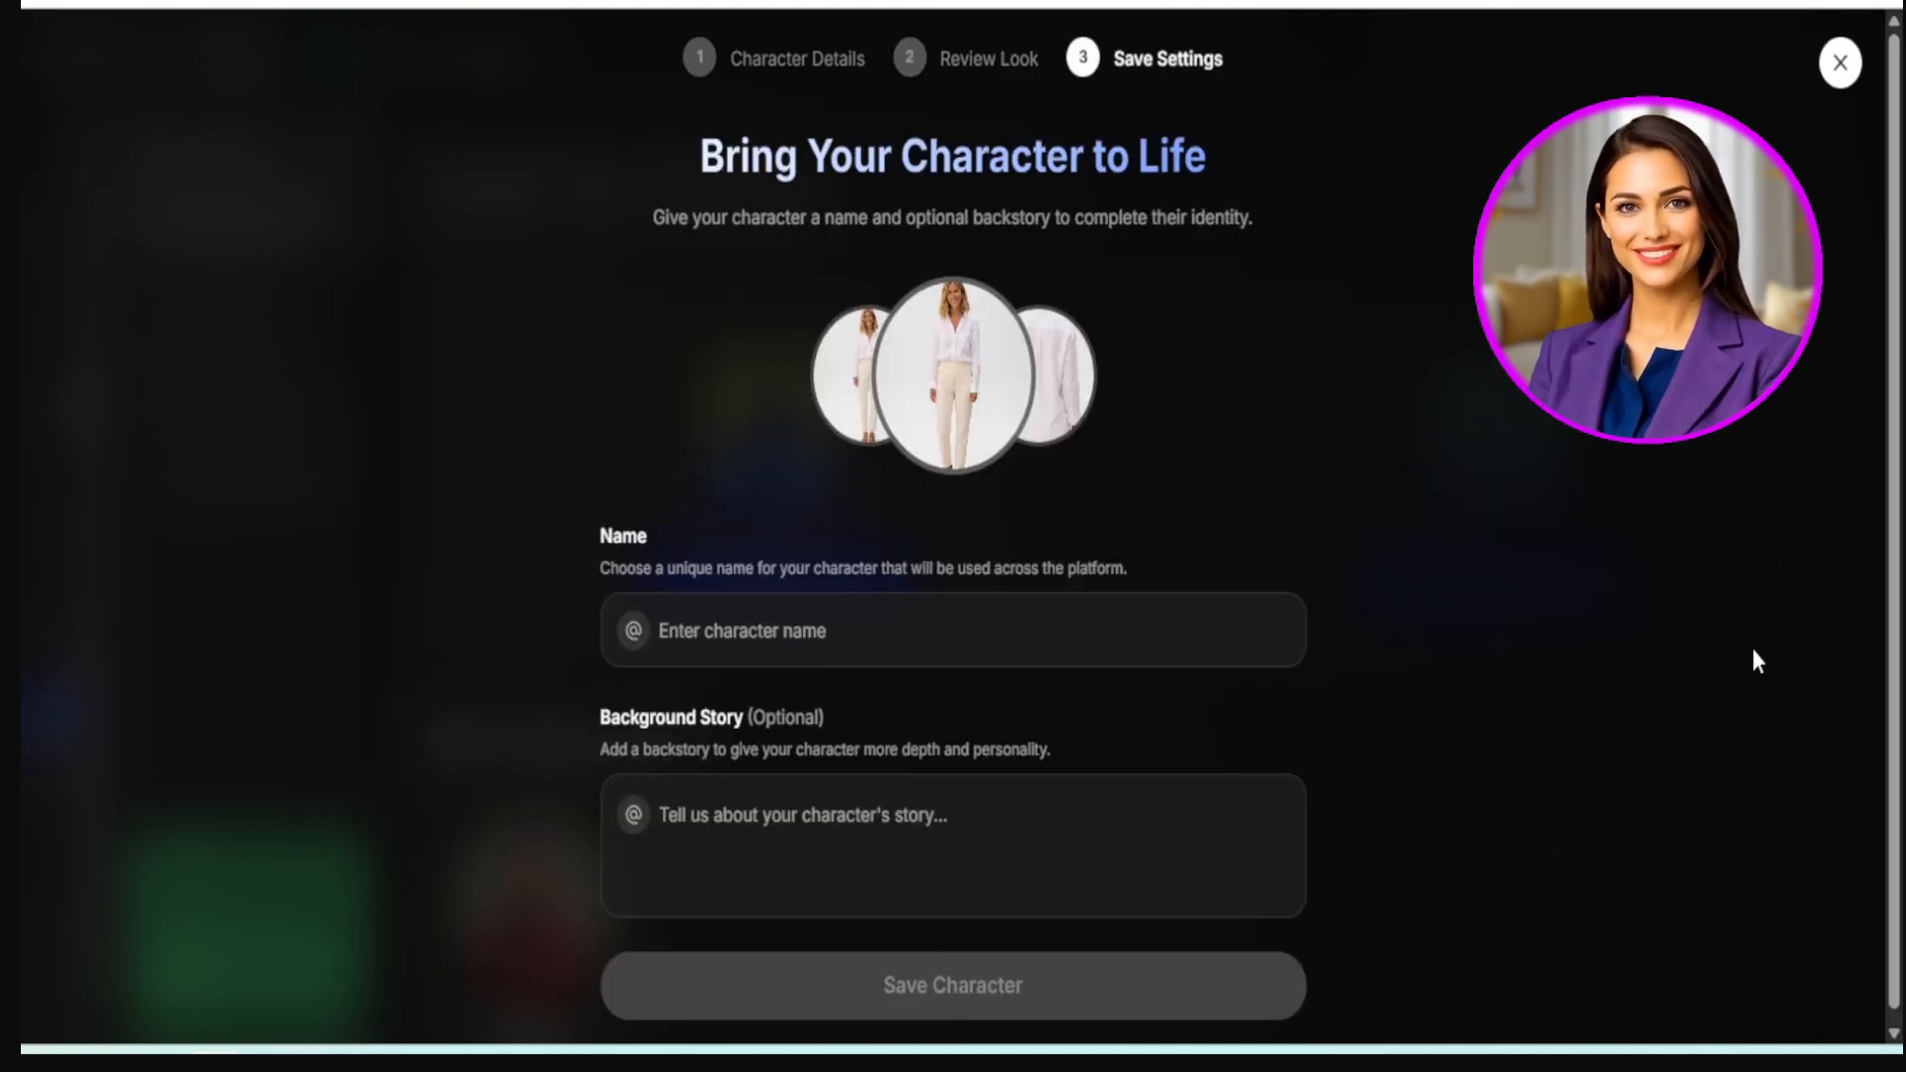
- Save the character as Ana with a backstory about a calm, confident modern lifestyle influencer of effortless elegance and minimal fashion
{"action": "left_click", "coordinate": [668, 623]}
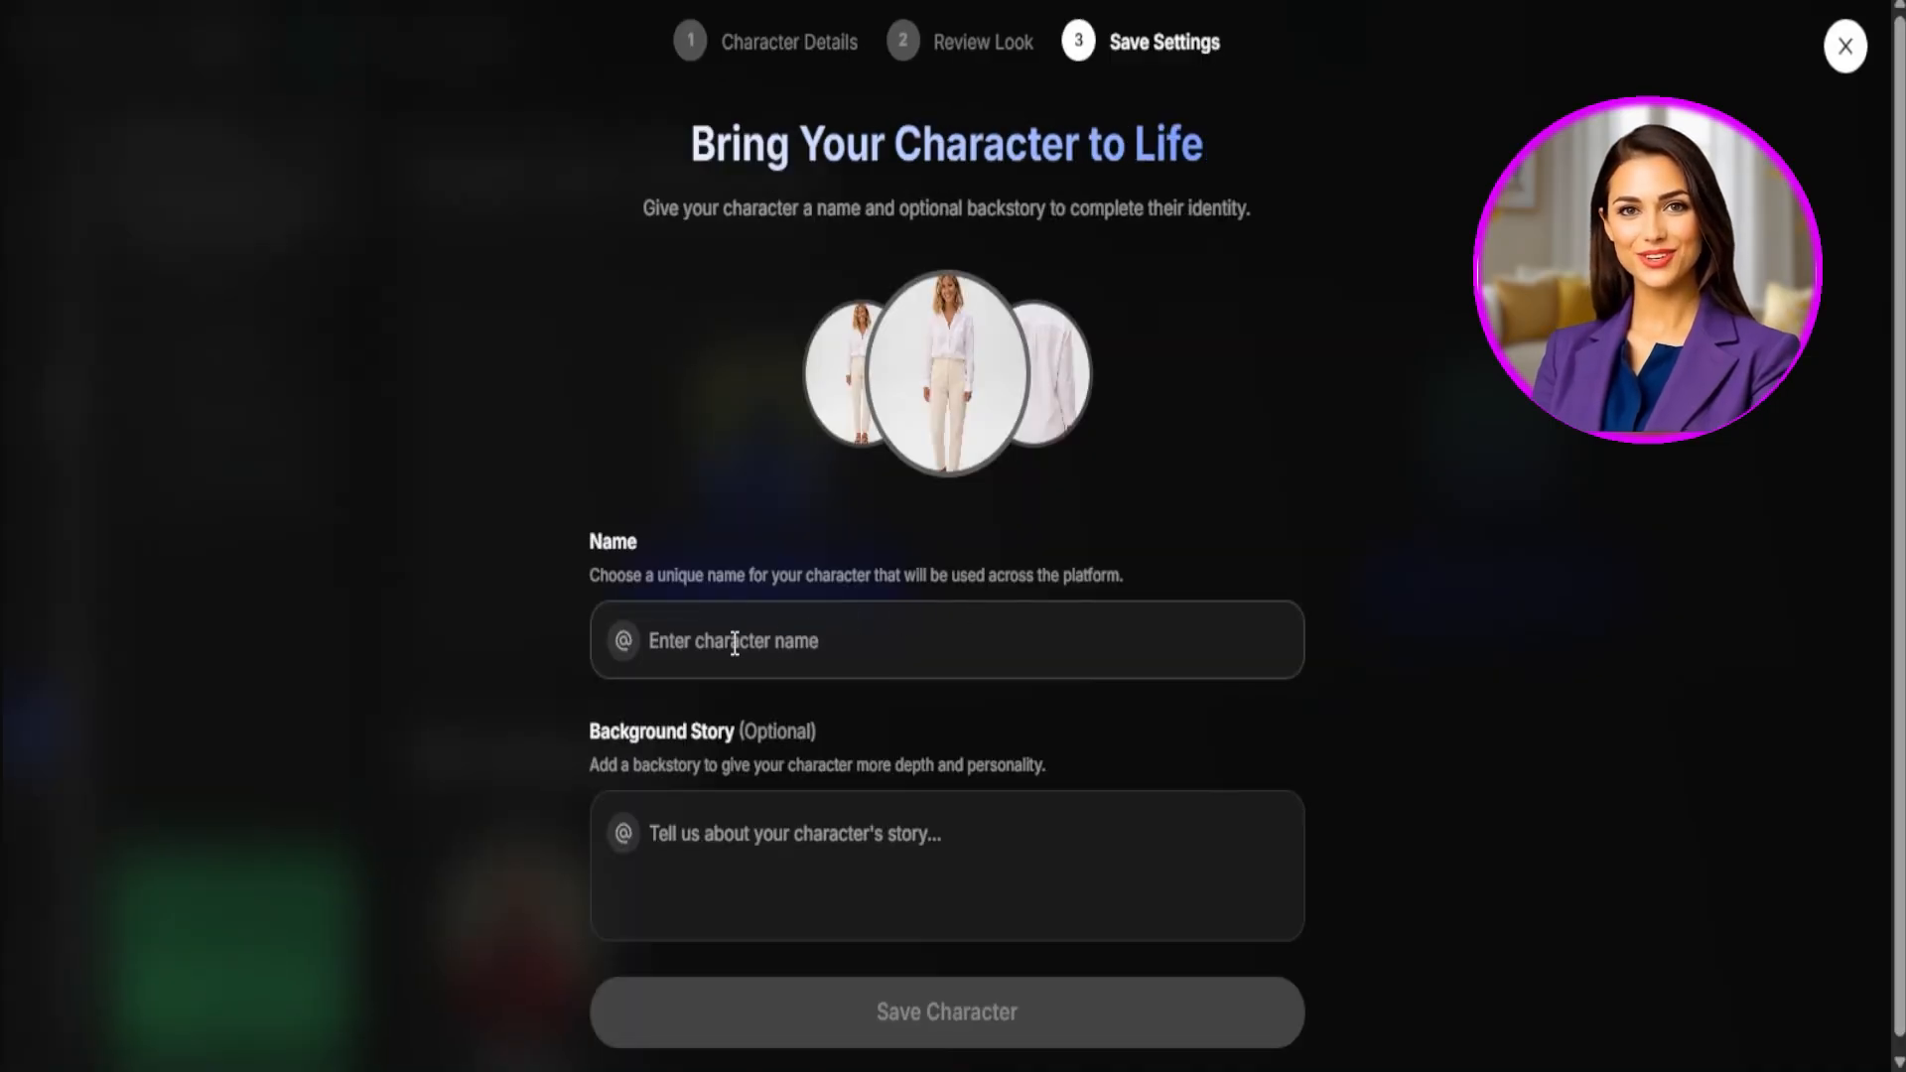
{"action": "left_click", "coordinate": [680, 642]}
{"action": "type", "text": "Ana"}
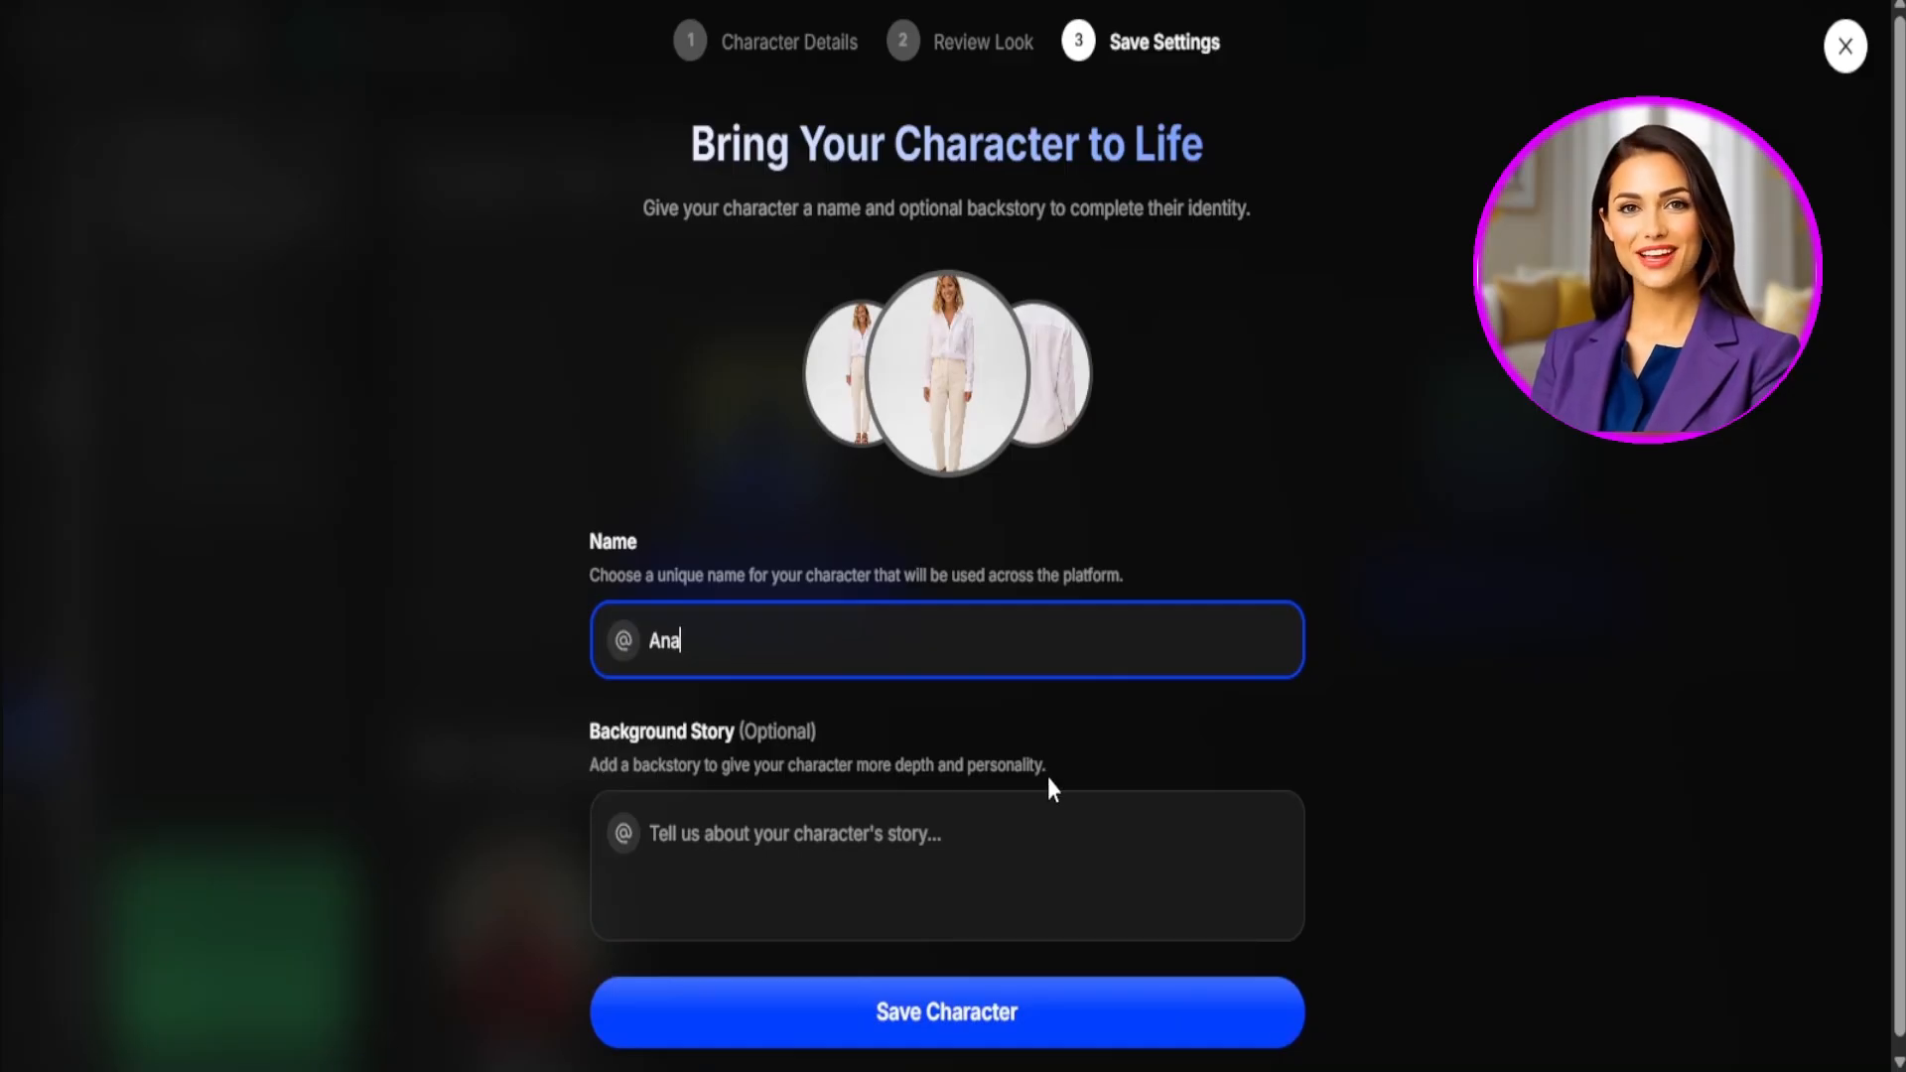
{"action": "left_click", "coordinate": [666, 832]}
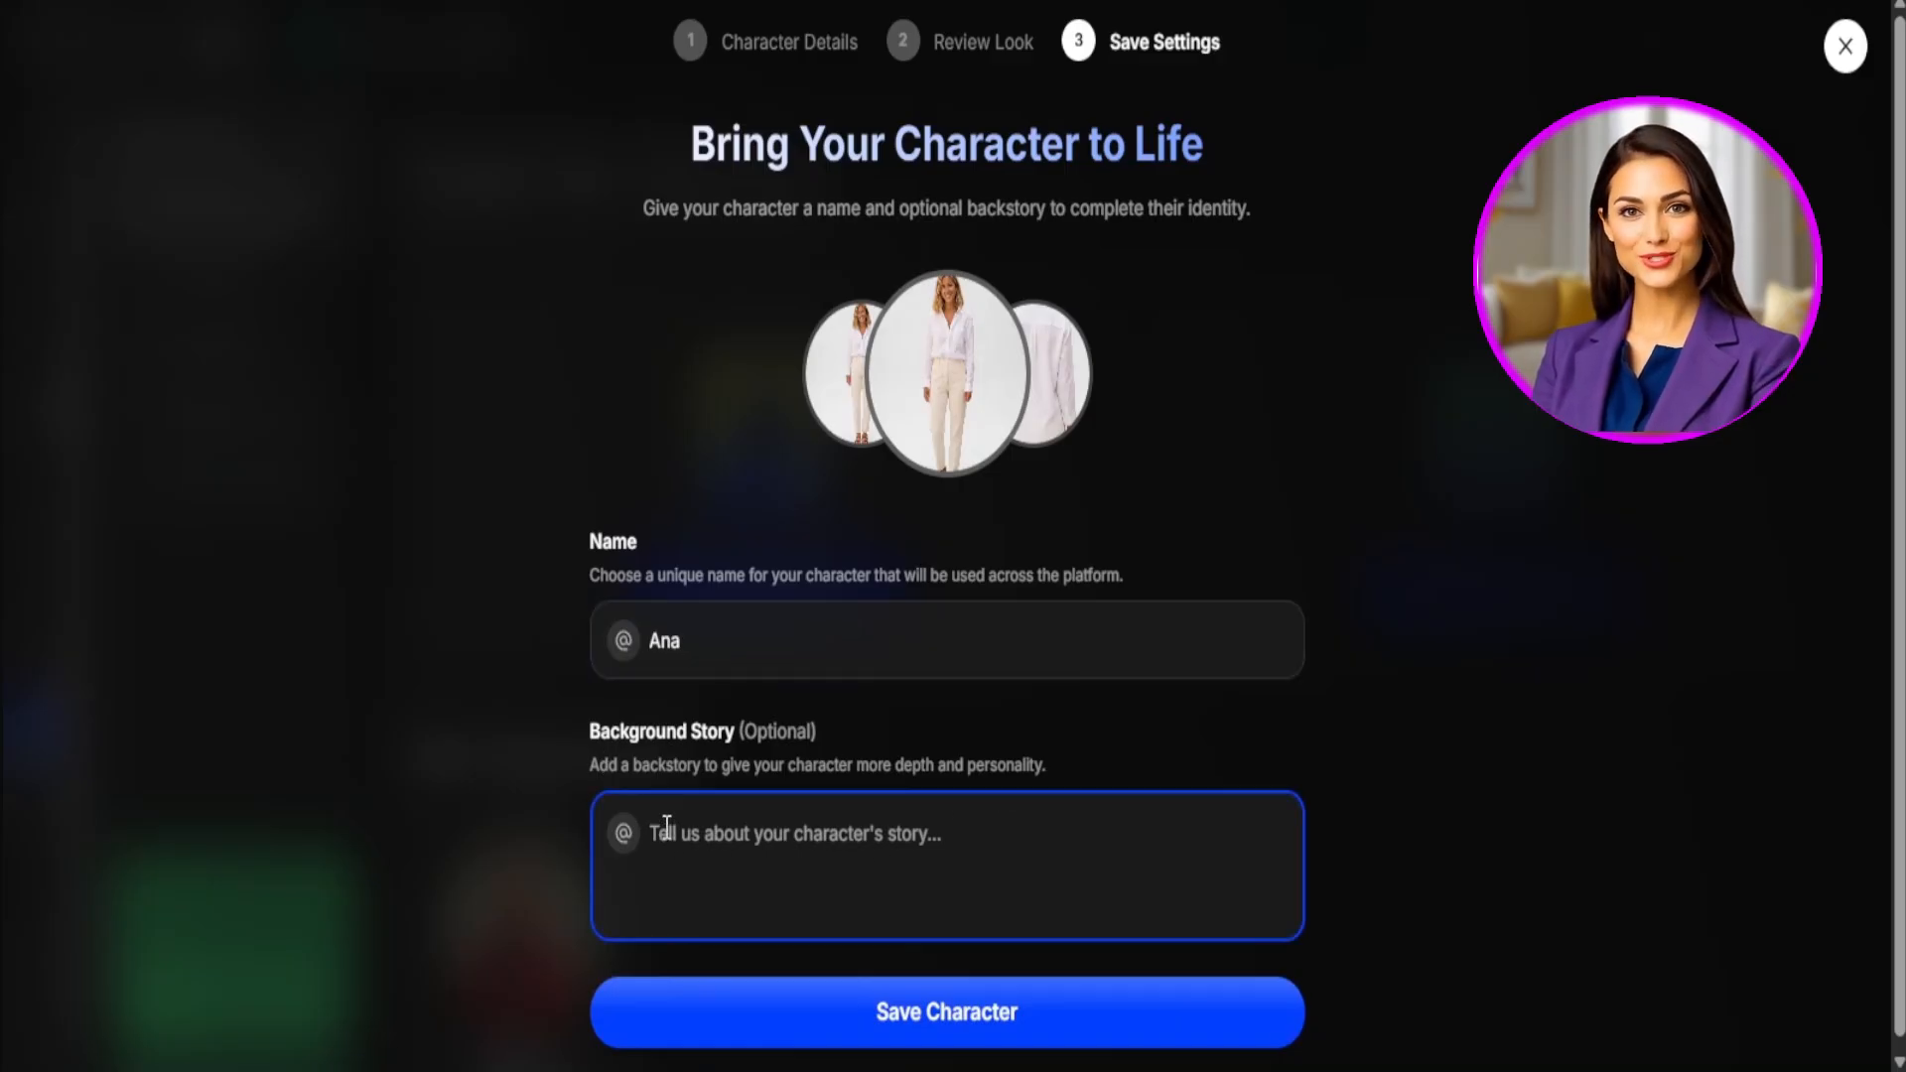
{"action": "type", "text": "A modern lifestyle influencer with a calm, confident presence. She embodies effortless elegance, minimal fashion, and balanced living. Her content reflects authenticity, self-growth, and a refined yet approachable lifestyle."}
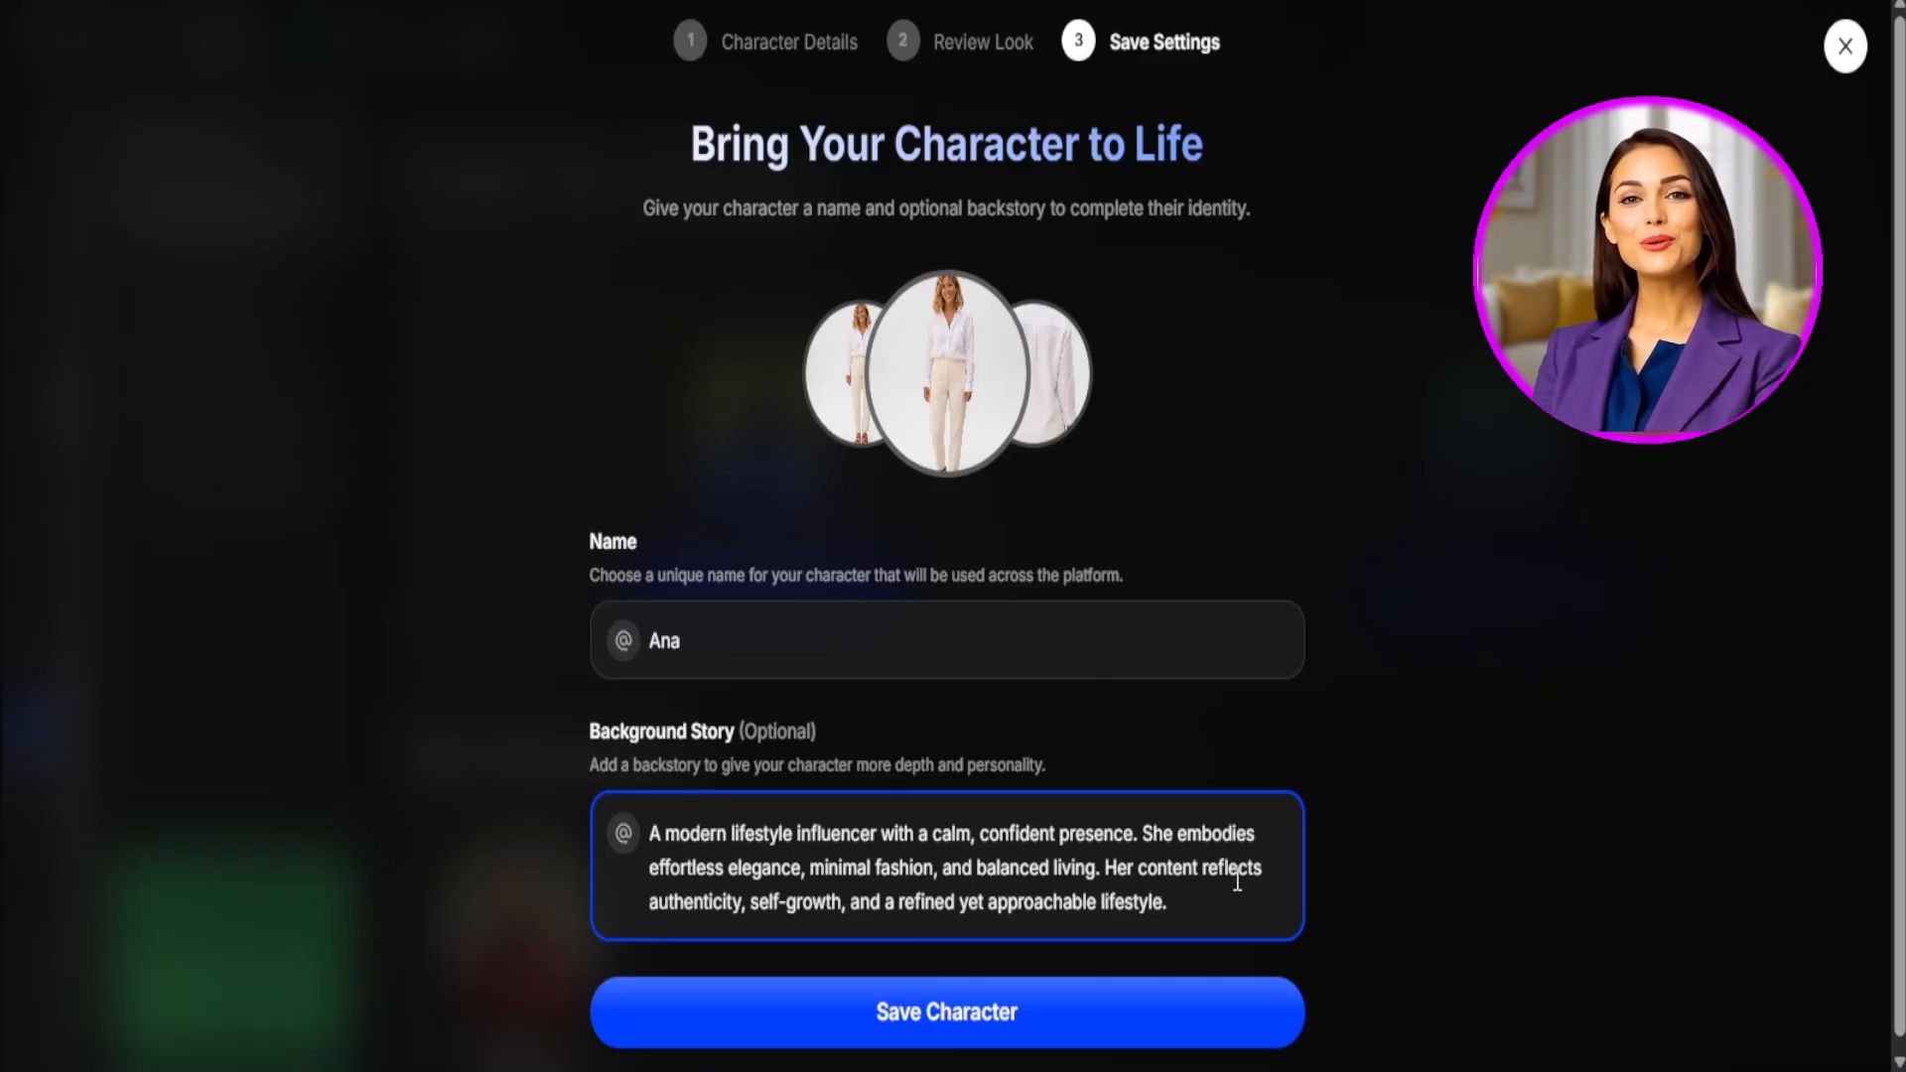
{"action": "left_click", "coordinate": [1016, 1016]}
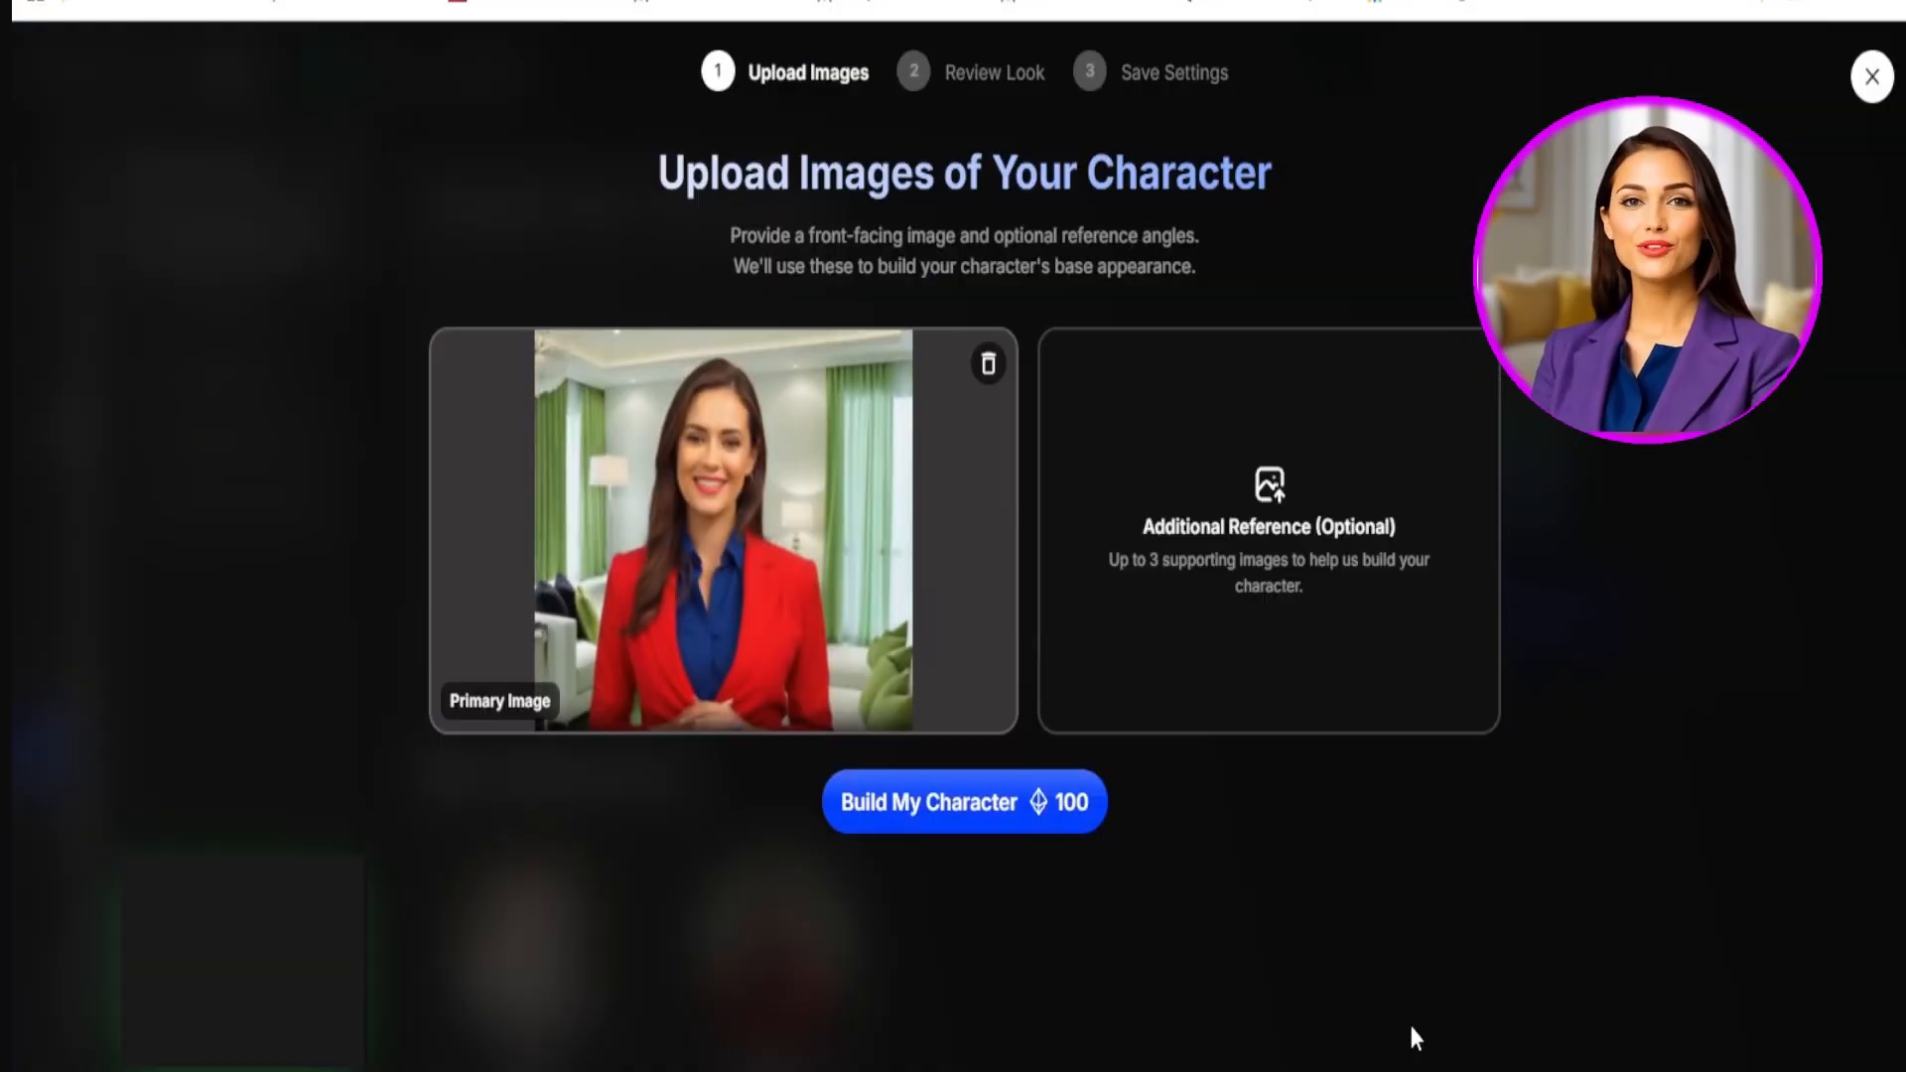
- Start uploading an additional reference image for the character in the red blazer
{"action": "left_click", "coordinate": [1278, 575]}
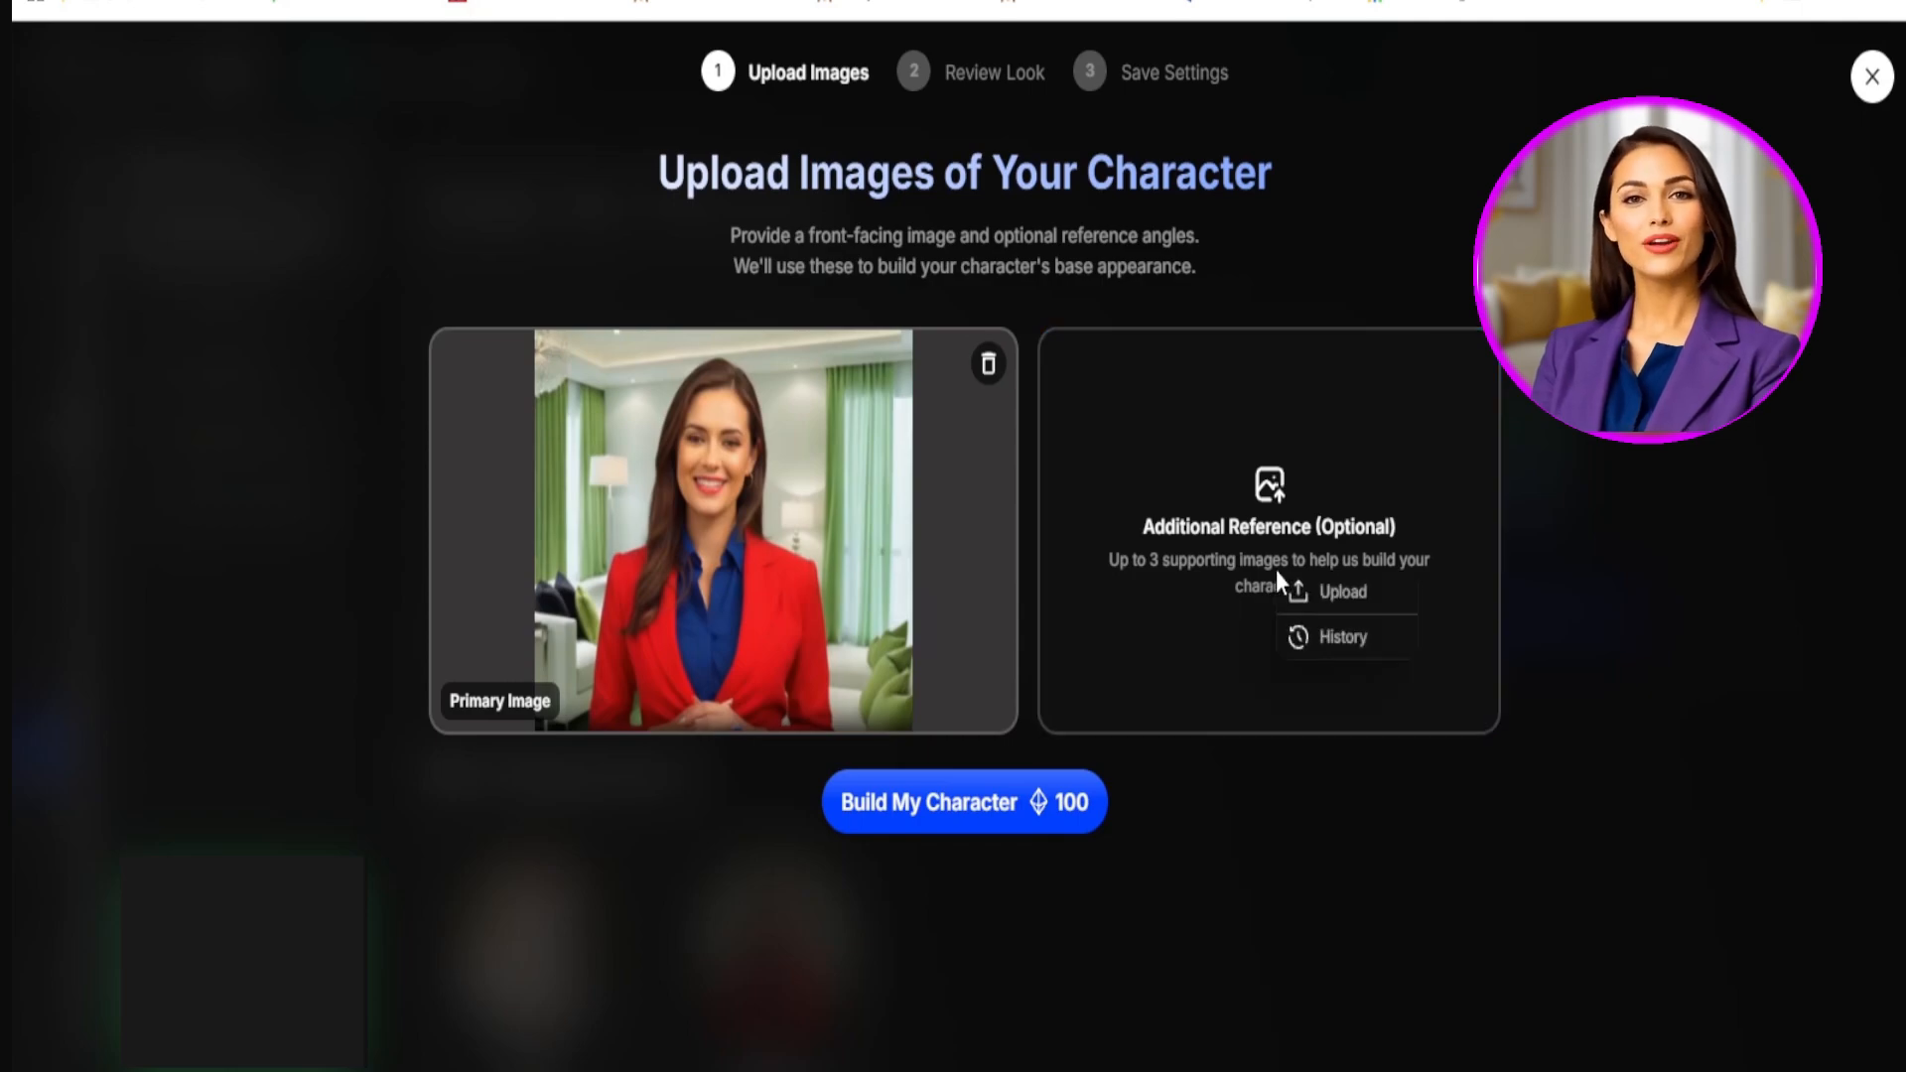
{"action": "left_click", "coordinate": [1320, 592]}
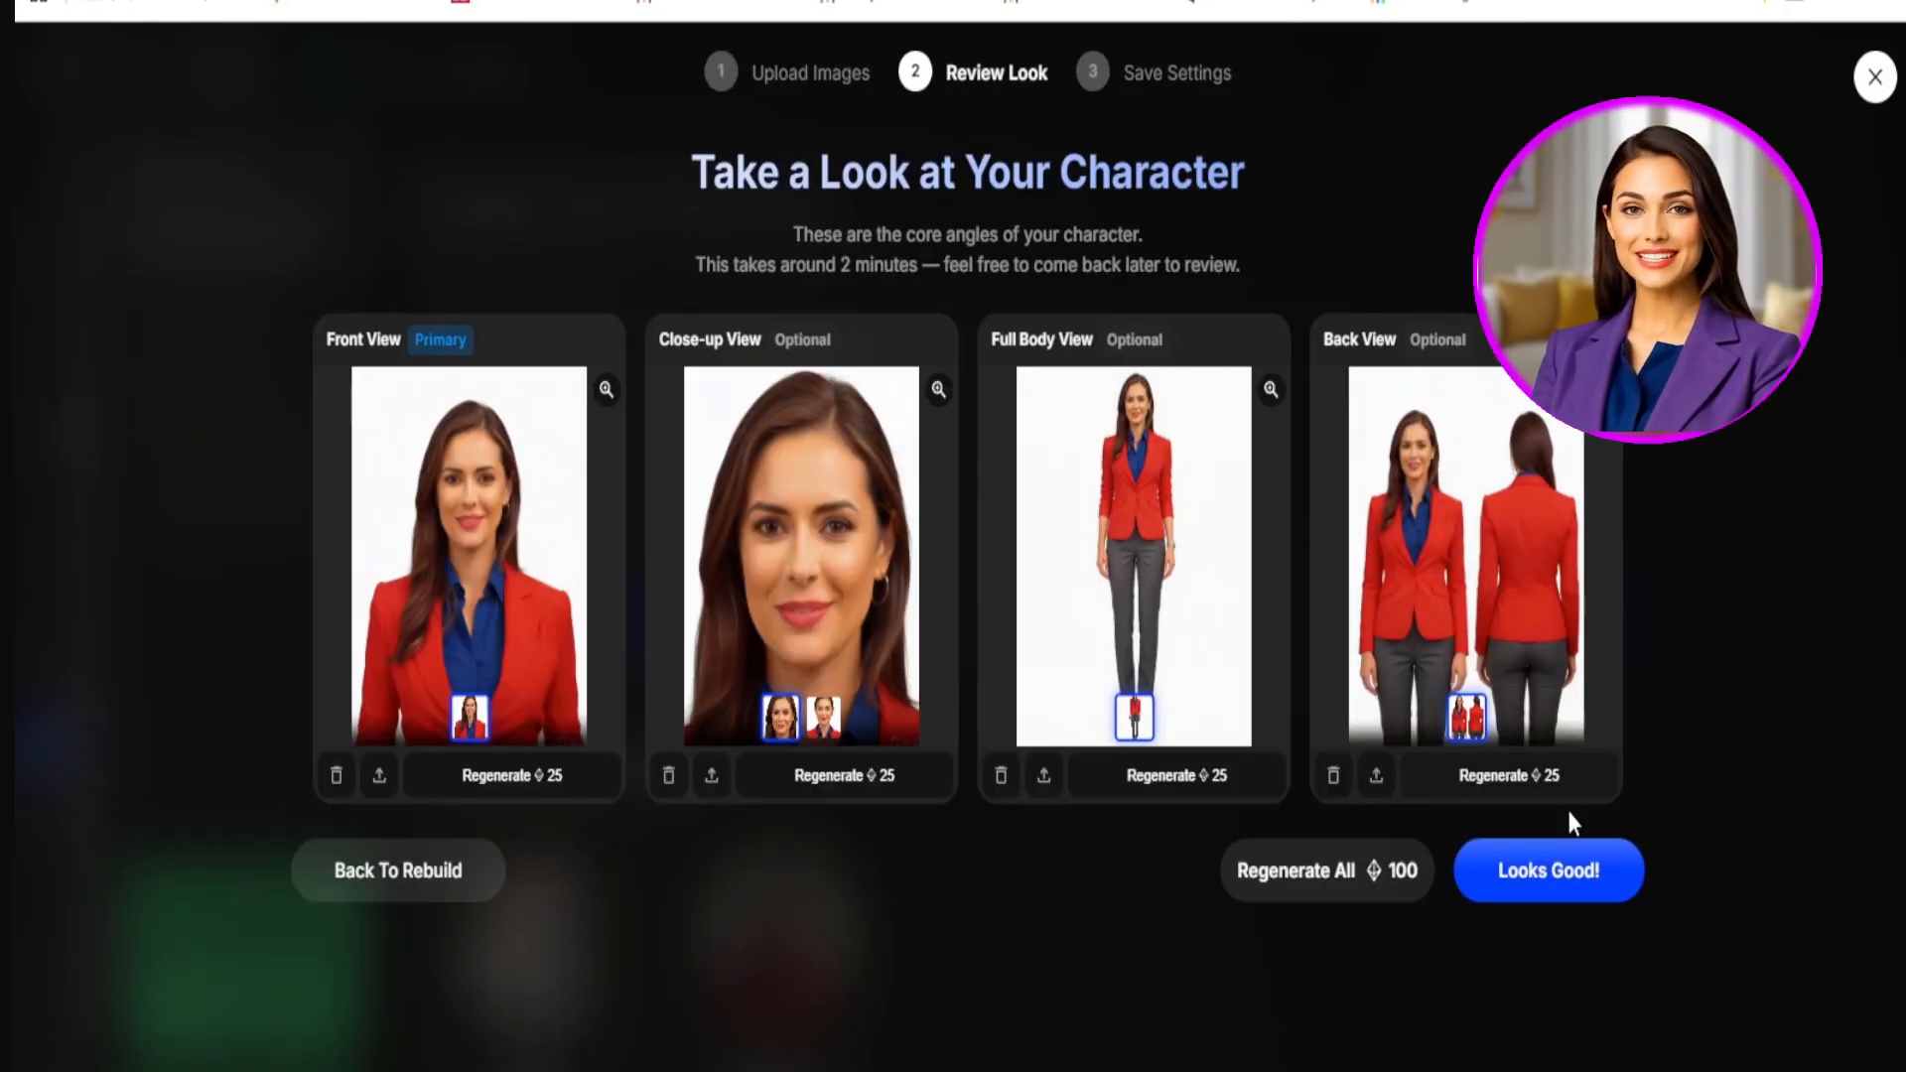
- Accept the generated views of the red-blazer character and begin its name with S
{"action": "left_click", "coordinate": [1574, 885]}
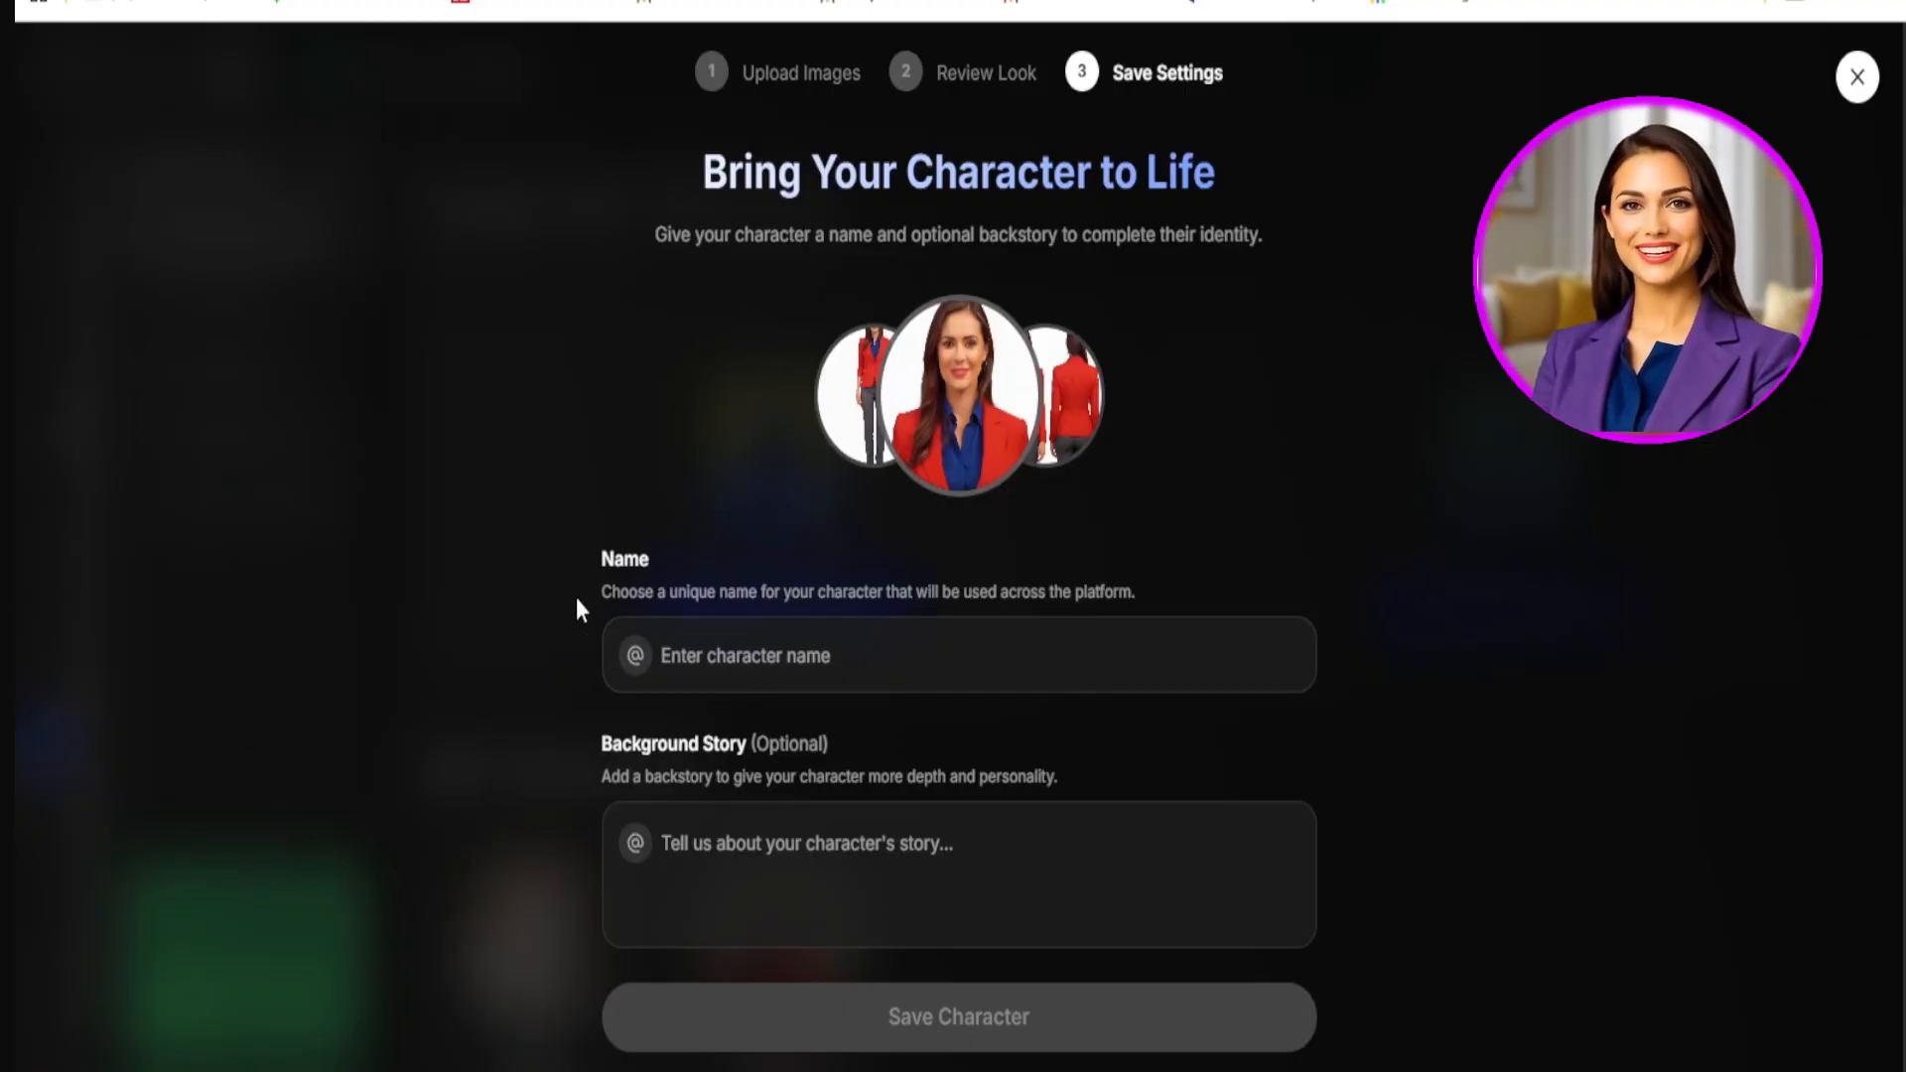
{"action": "left_click", "coordinate": [688, 659]}
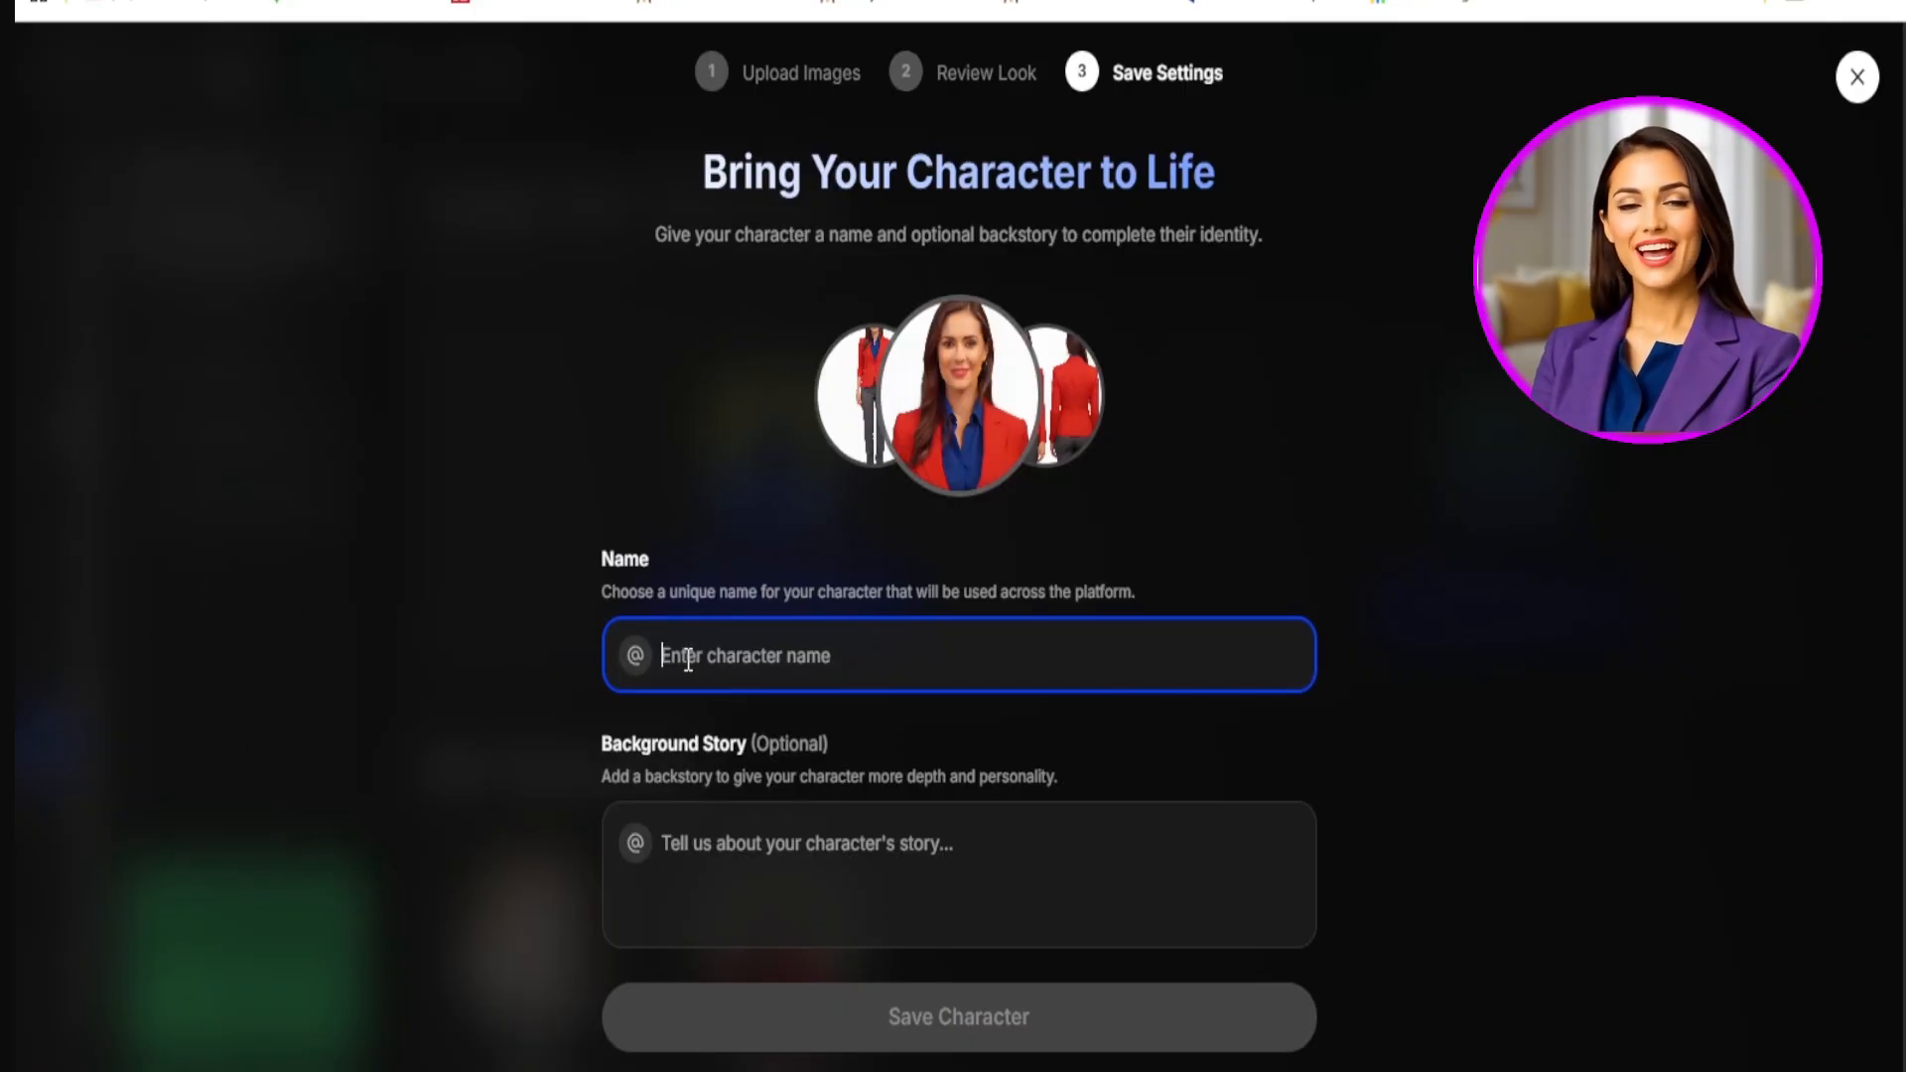
{"action": "type", "text": "S"}
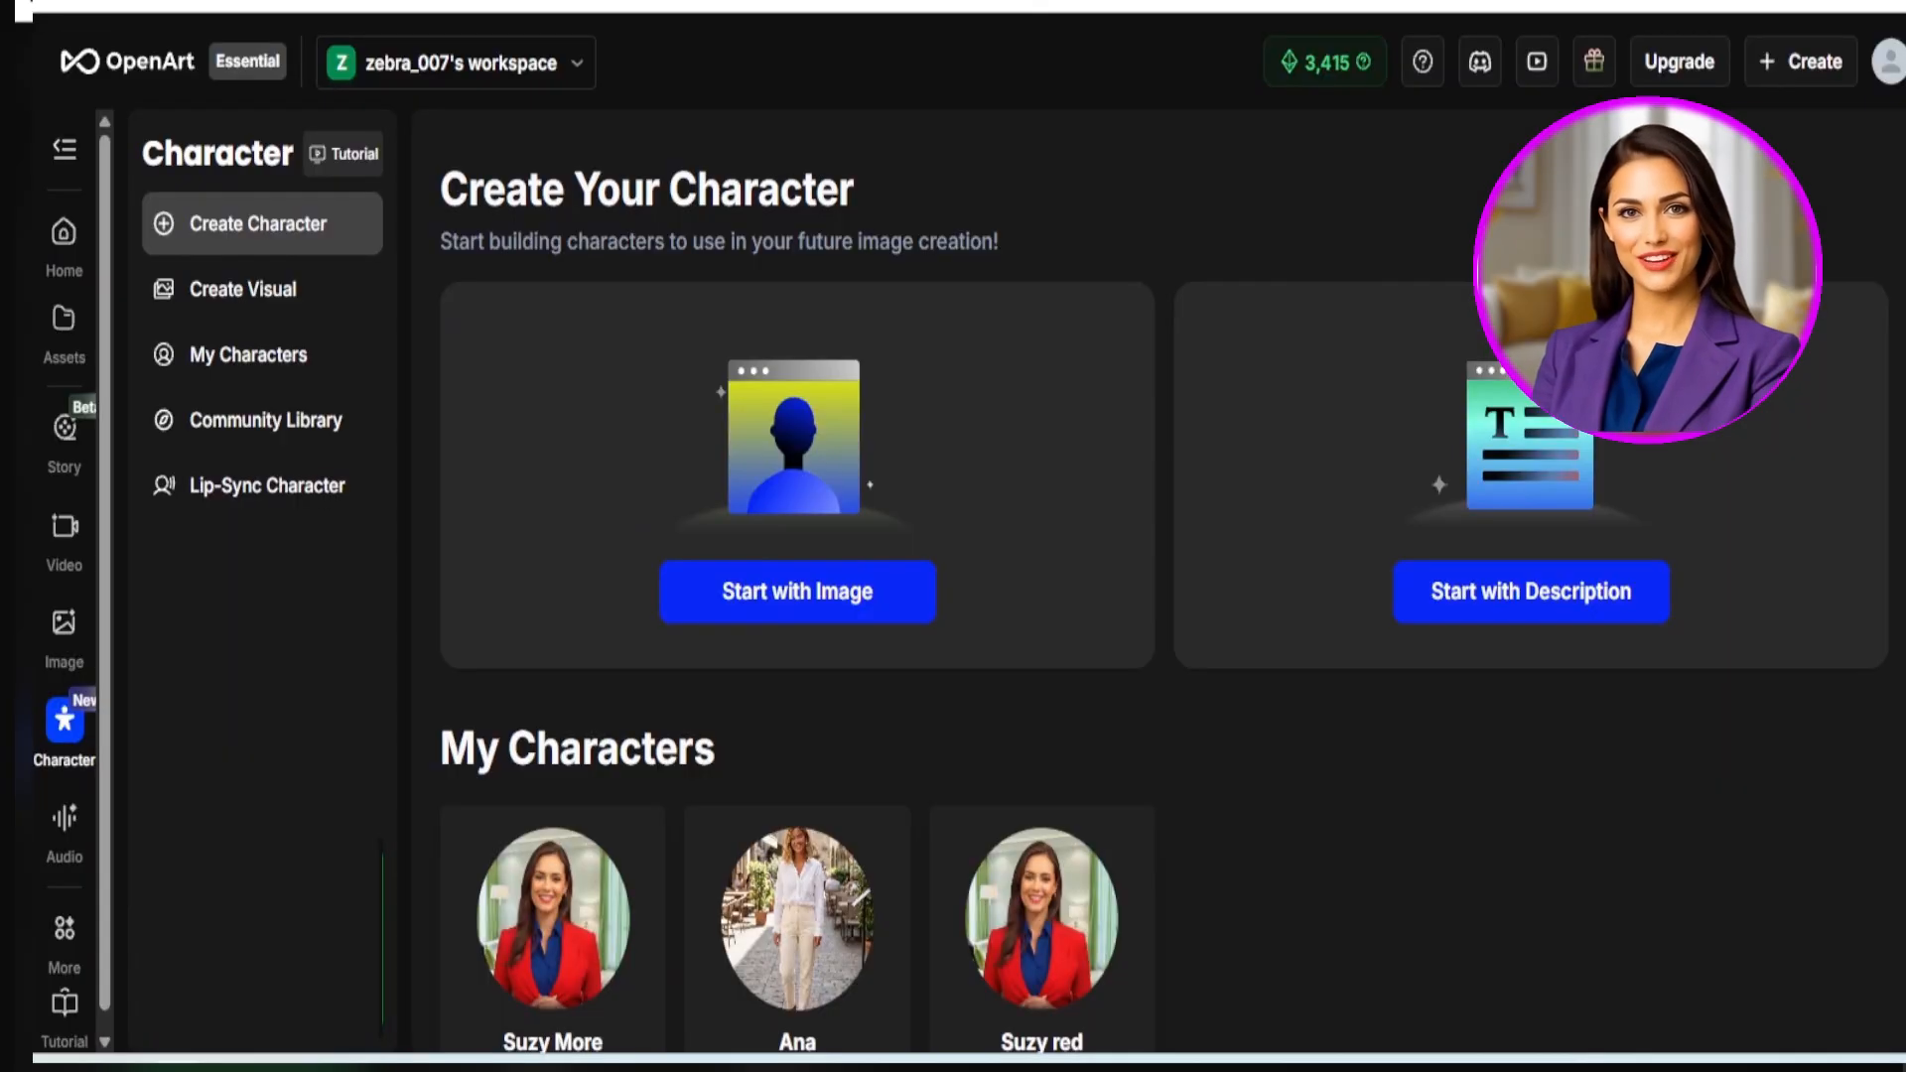
- Start creating a visual with the saved character Ana
{"action": "mouse_move", "coordinate": [791, 944]}
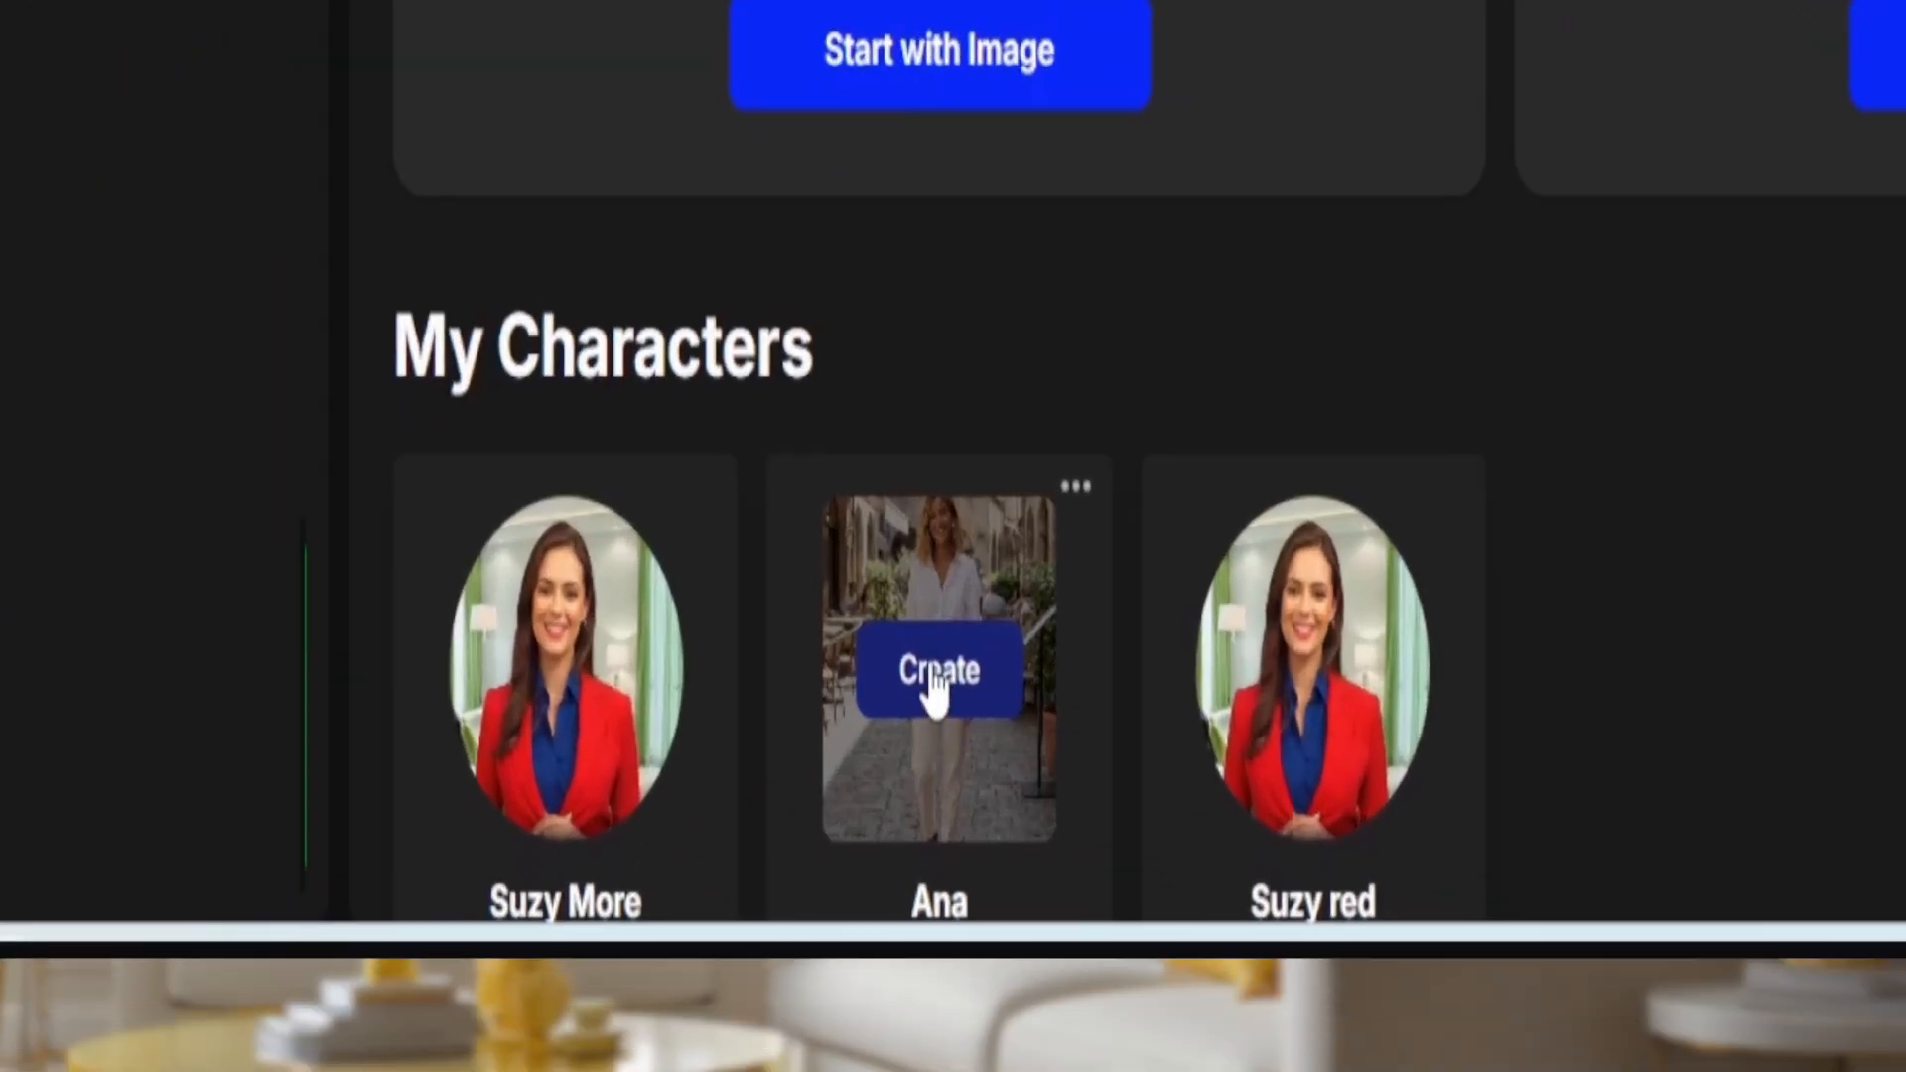
{"action": "left_click", "coordinate": [794, 926]}
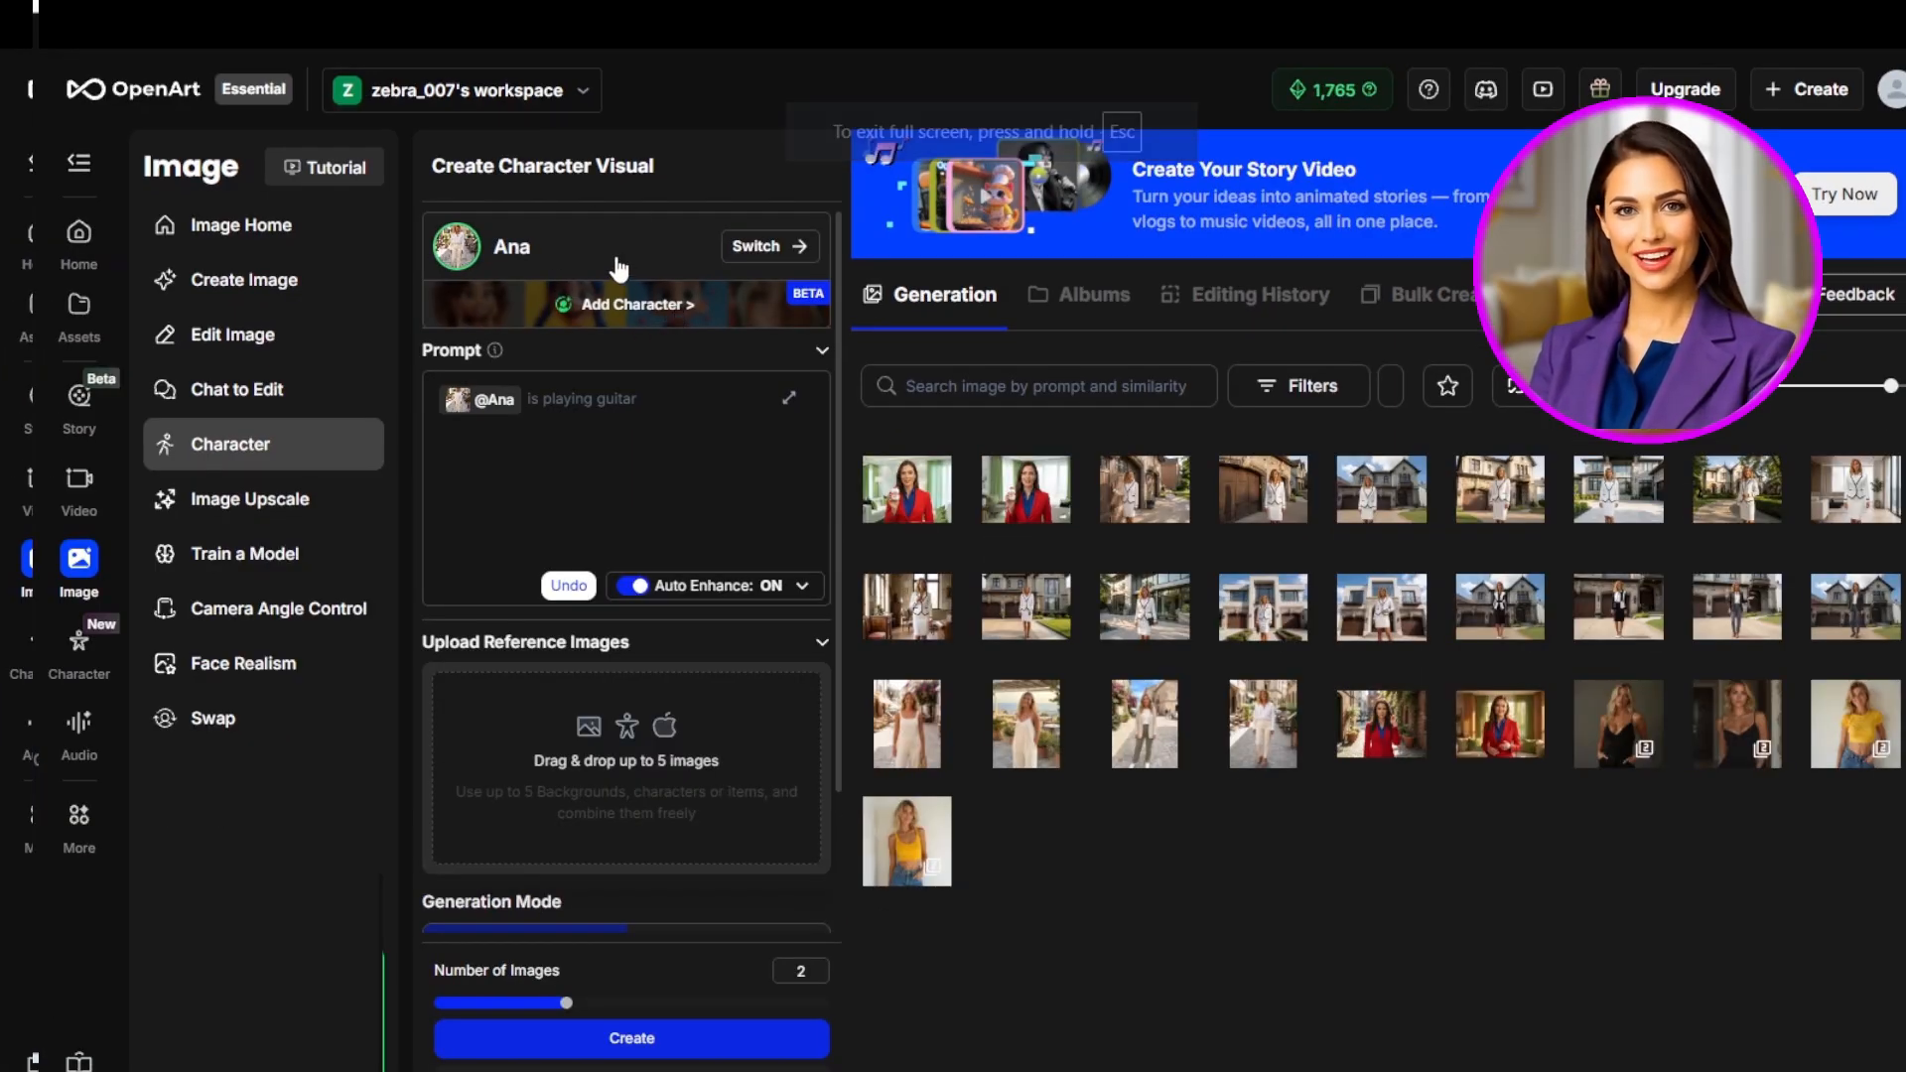
- Look at the characters that can be added to the visual and return to the prompt without adding one
{"action": "left_click", "coordinate": [678, 307]}
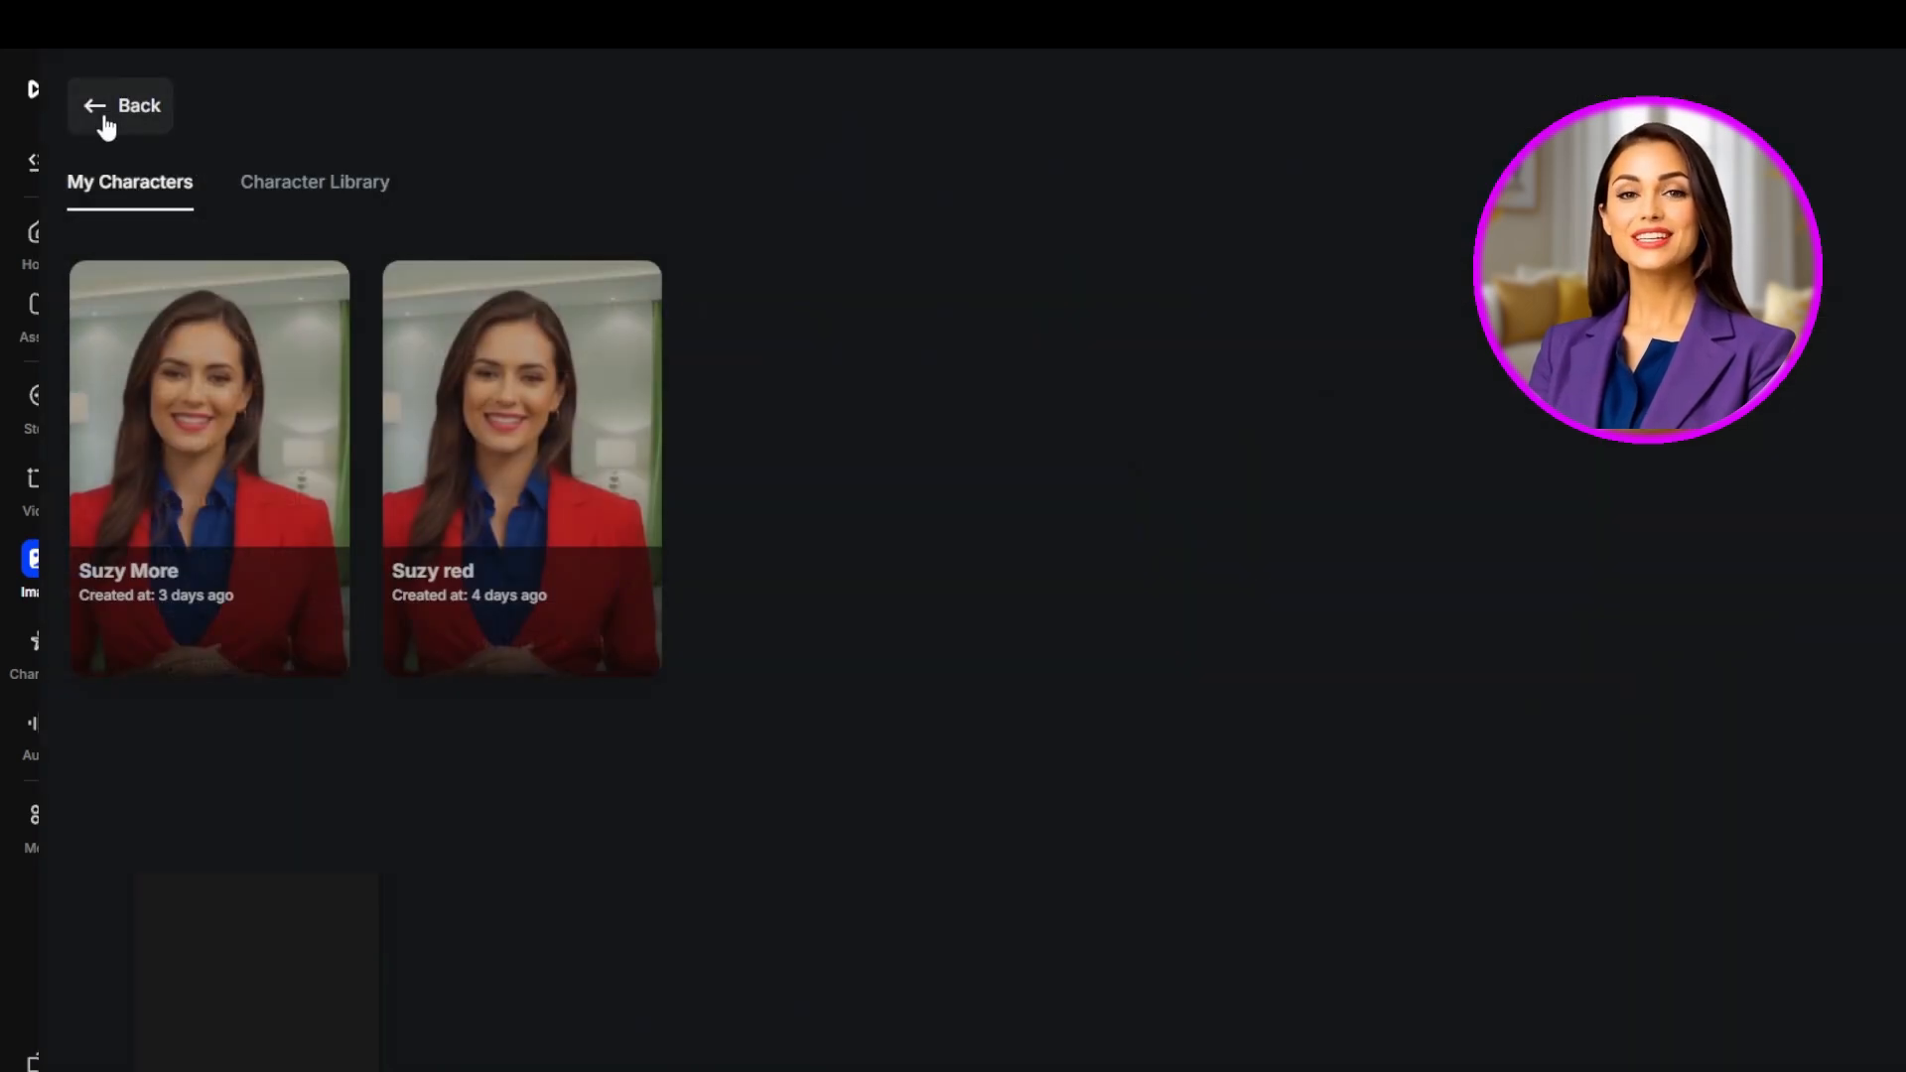
{"action": "left_click", "coordinate": [96, 107]}
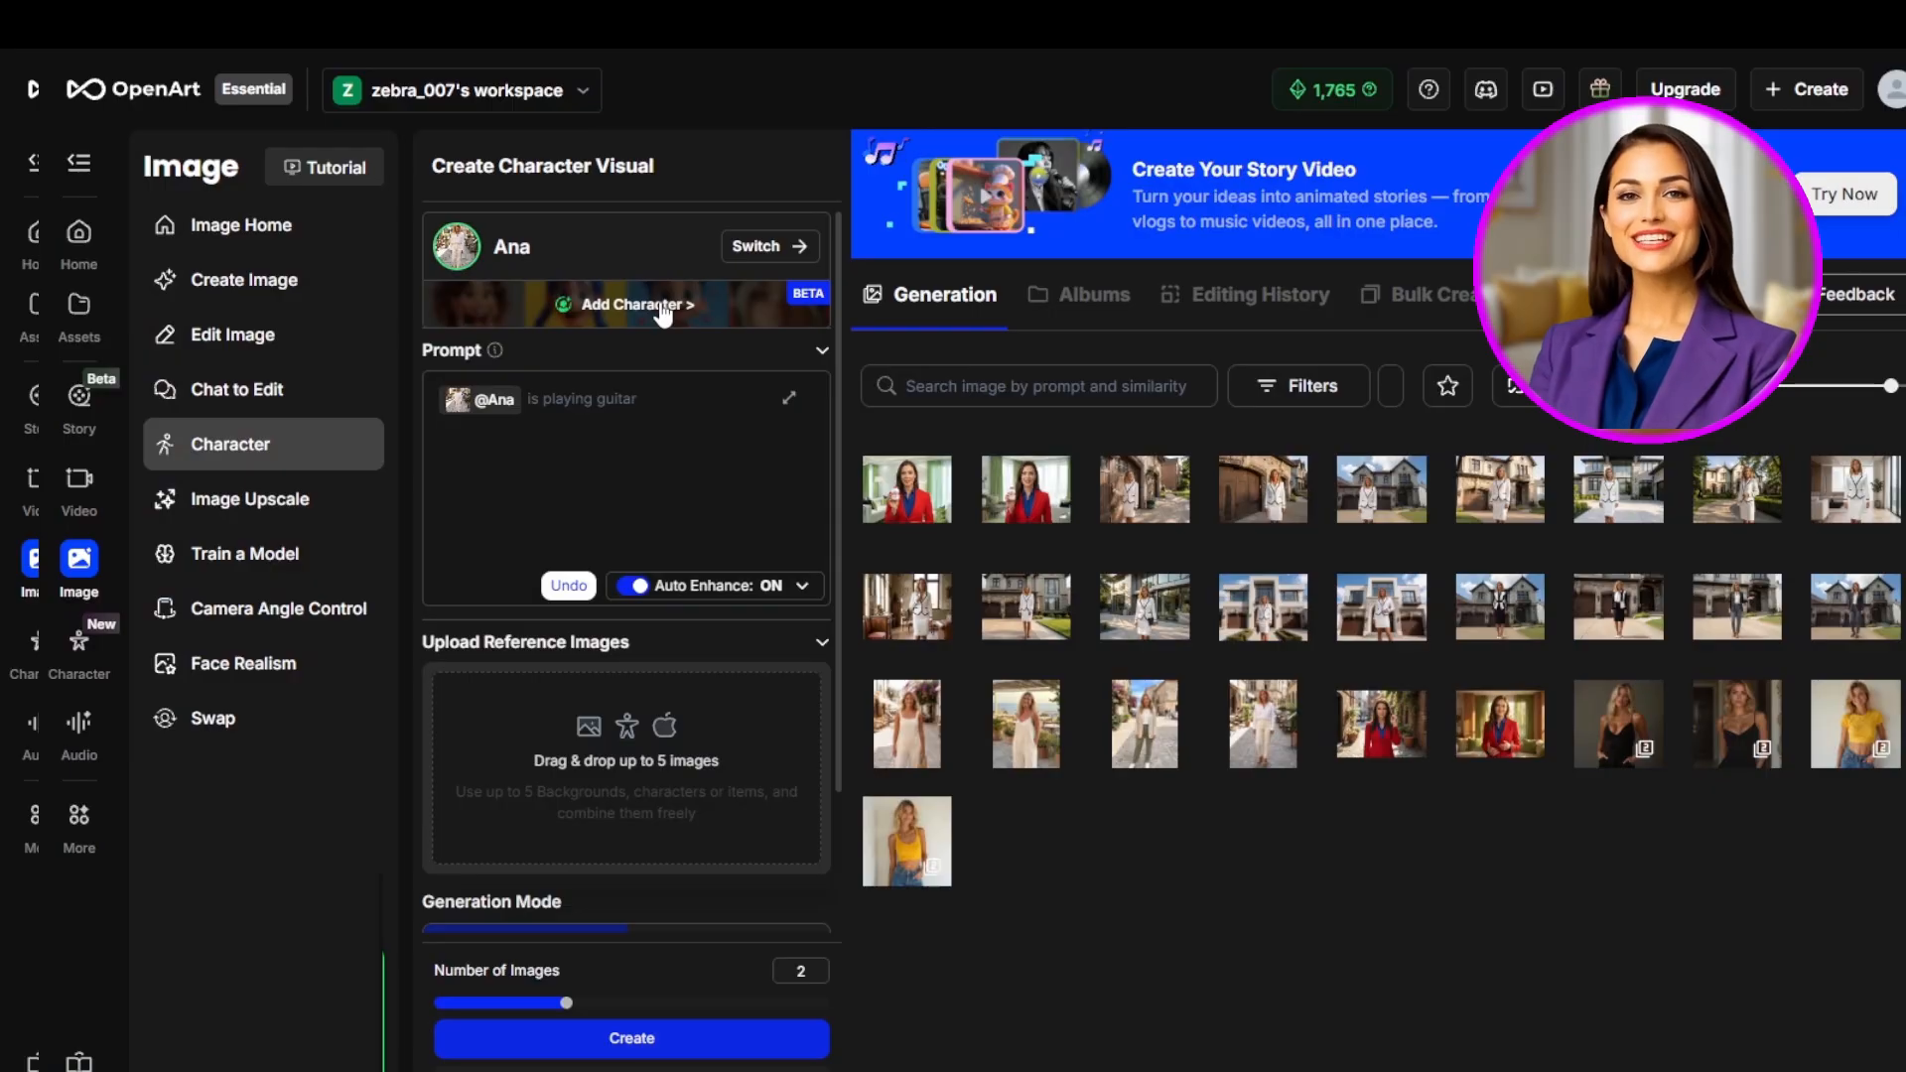
{"action": "left_click", "coordinate": [610, 405]}
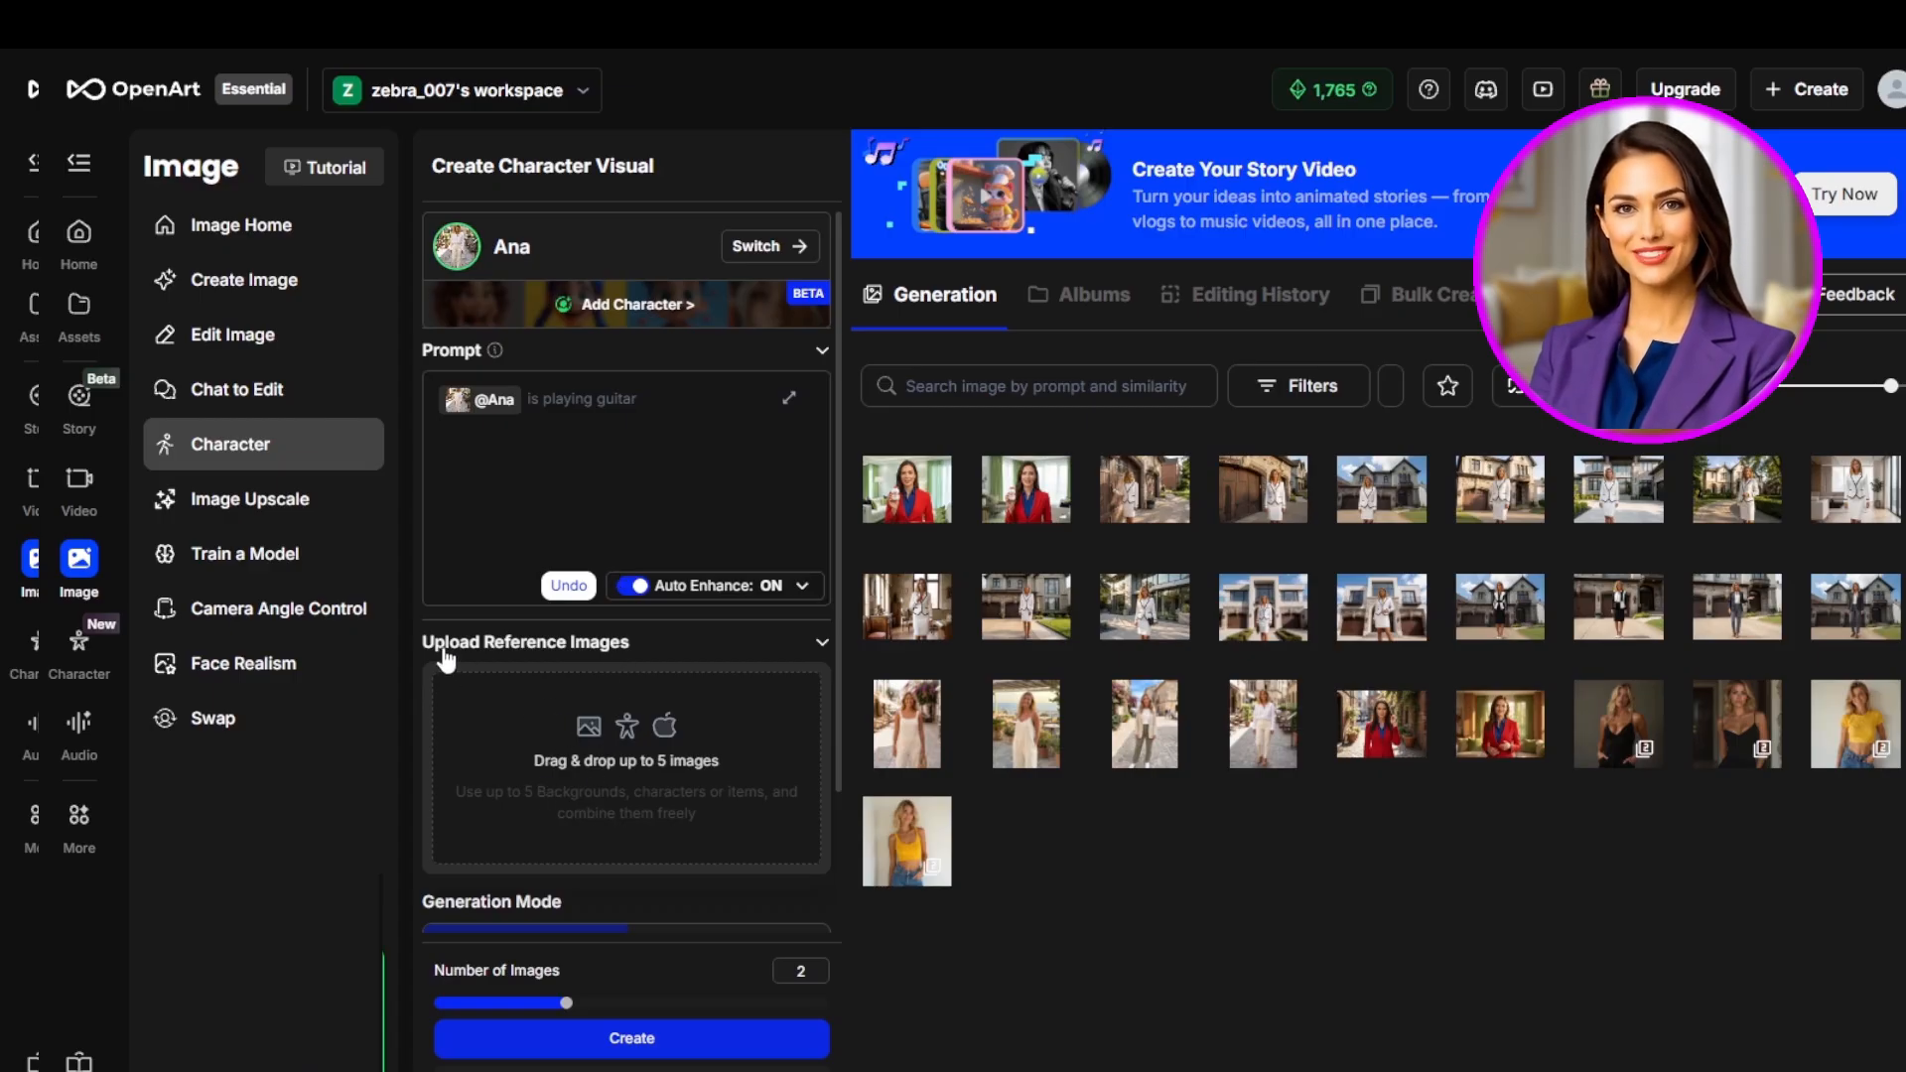
- Examine the reference image section and its available image sources without adding any
{"action": "left_click", "coordinate": [822, 644]}
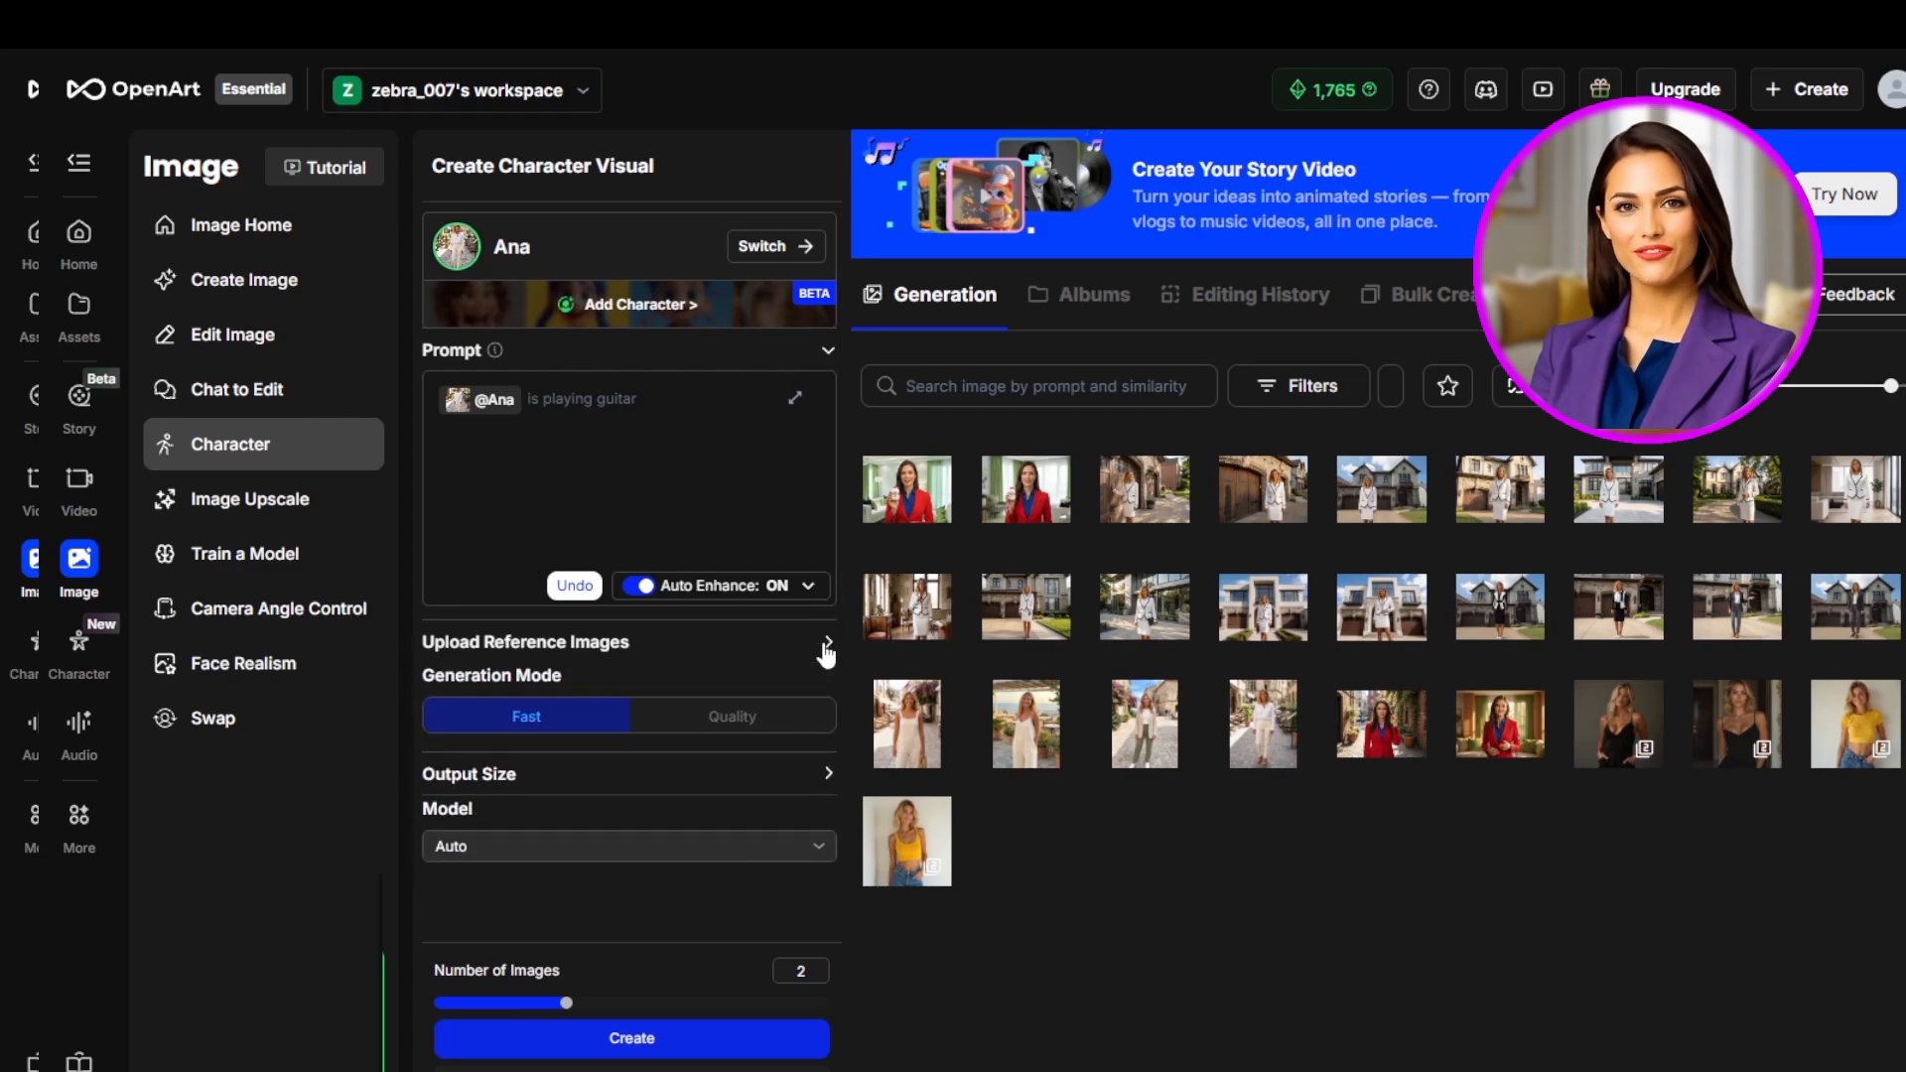
{"action": "left_click", "coordinate": [825, 648]}
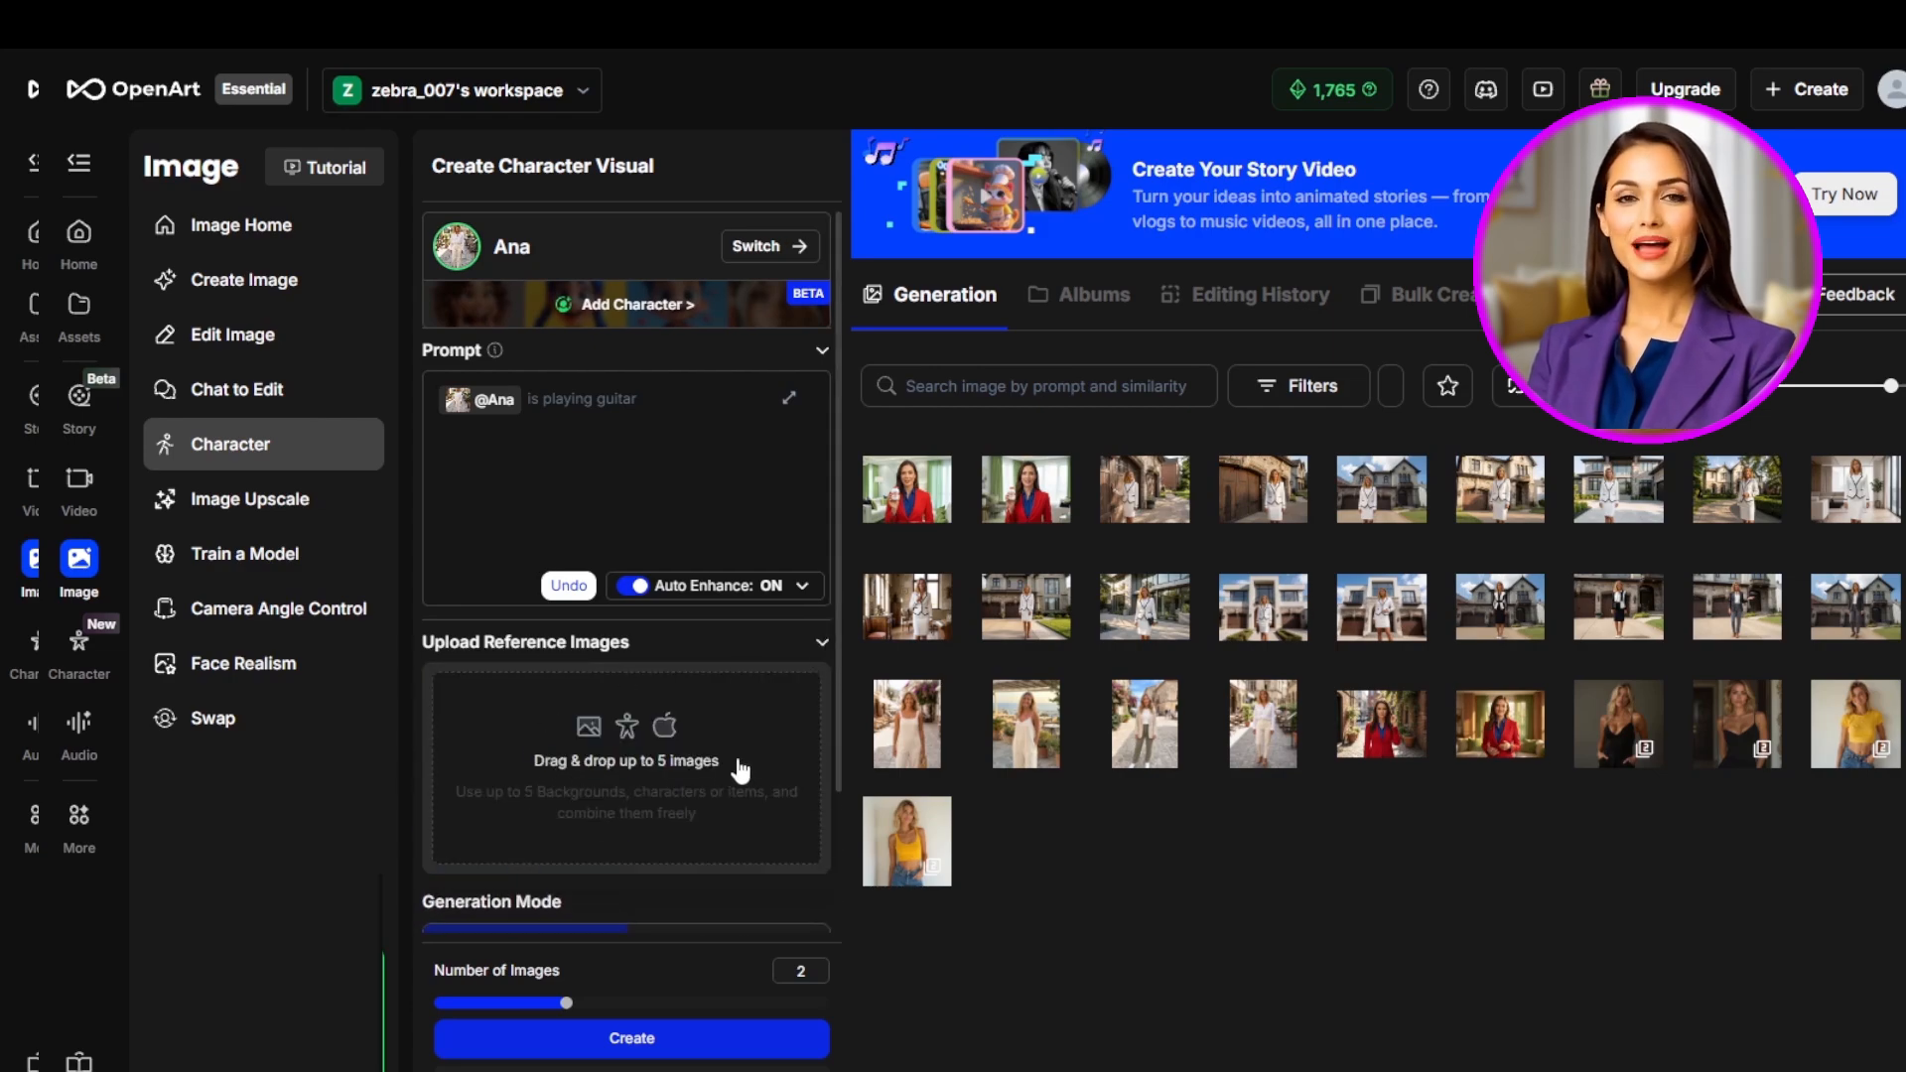
{"action": "left_click", "coordinate": [645, 747]}
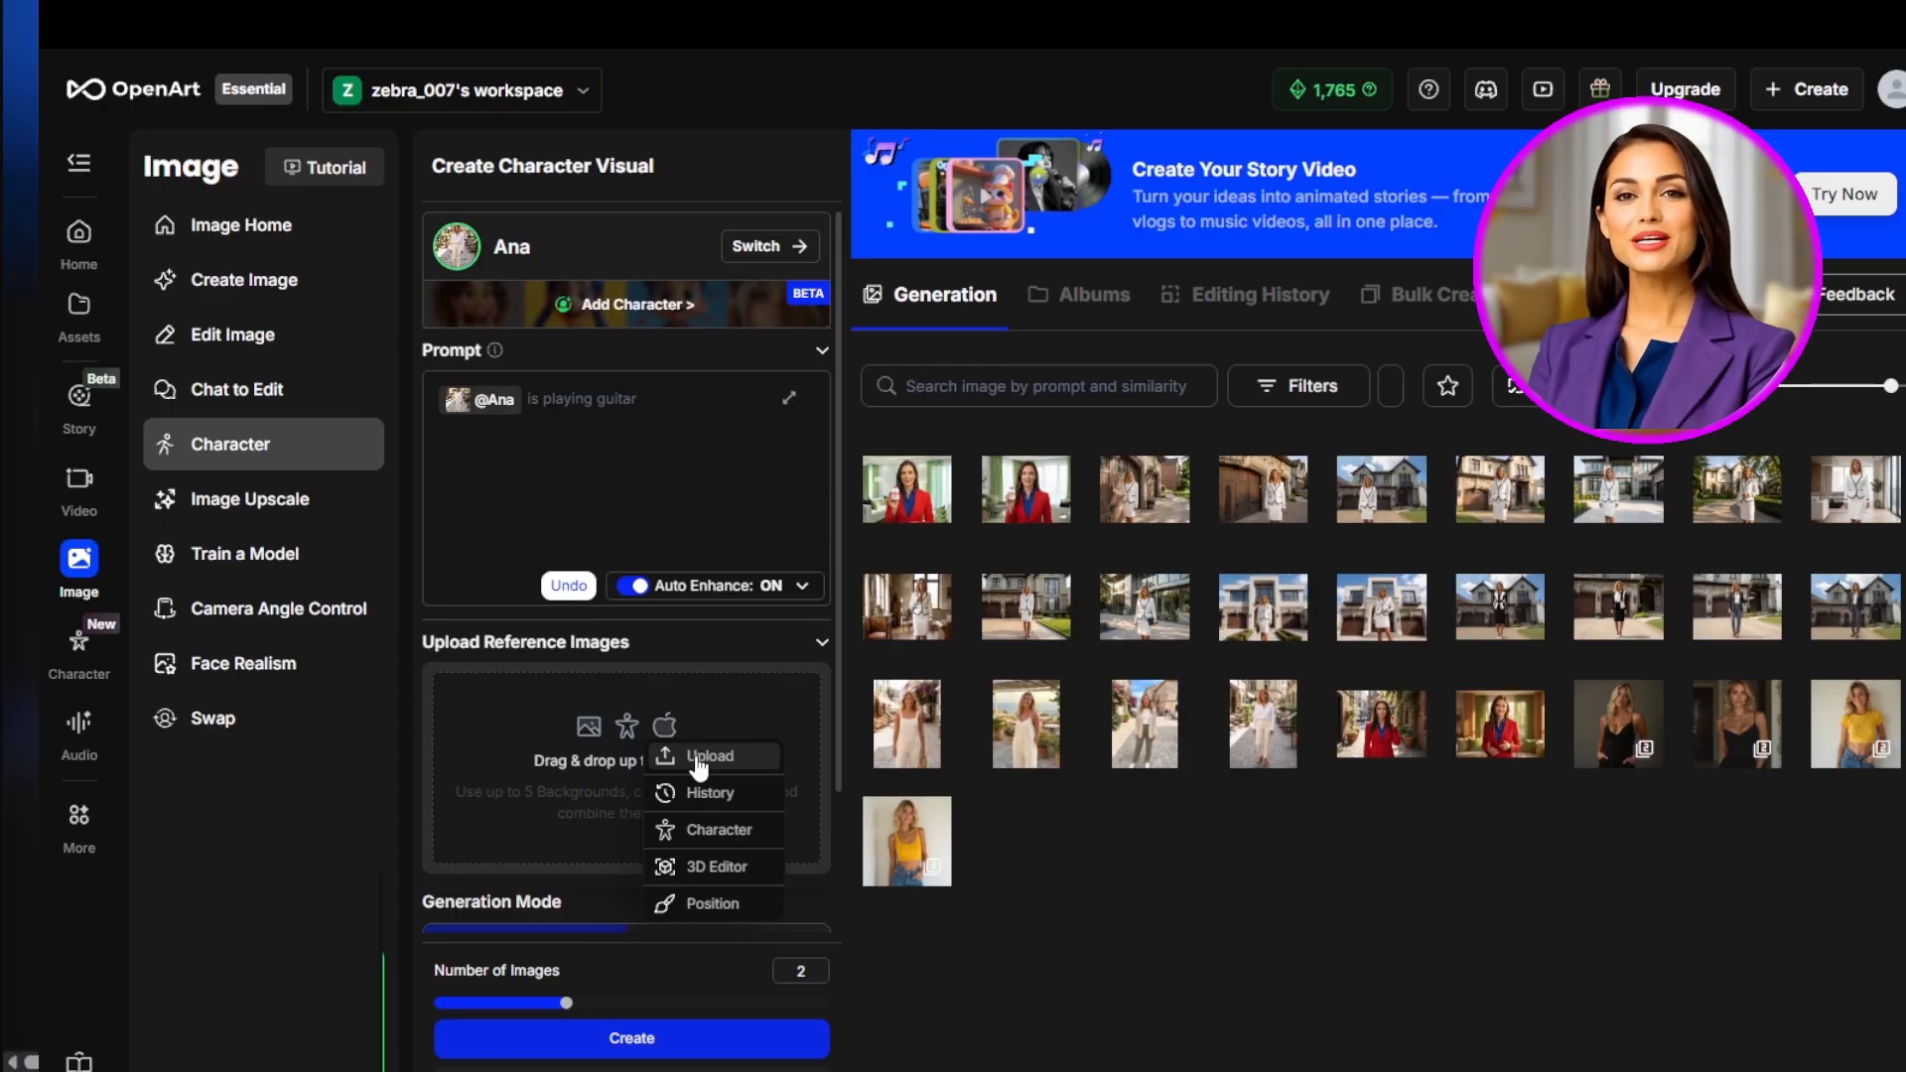
{"action": "left_click", "coordinate": [500, 720]}
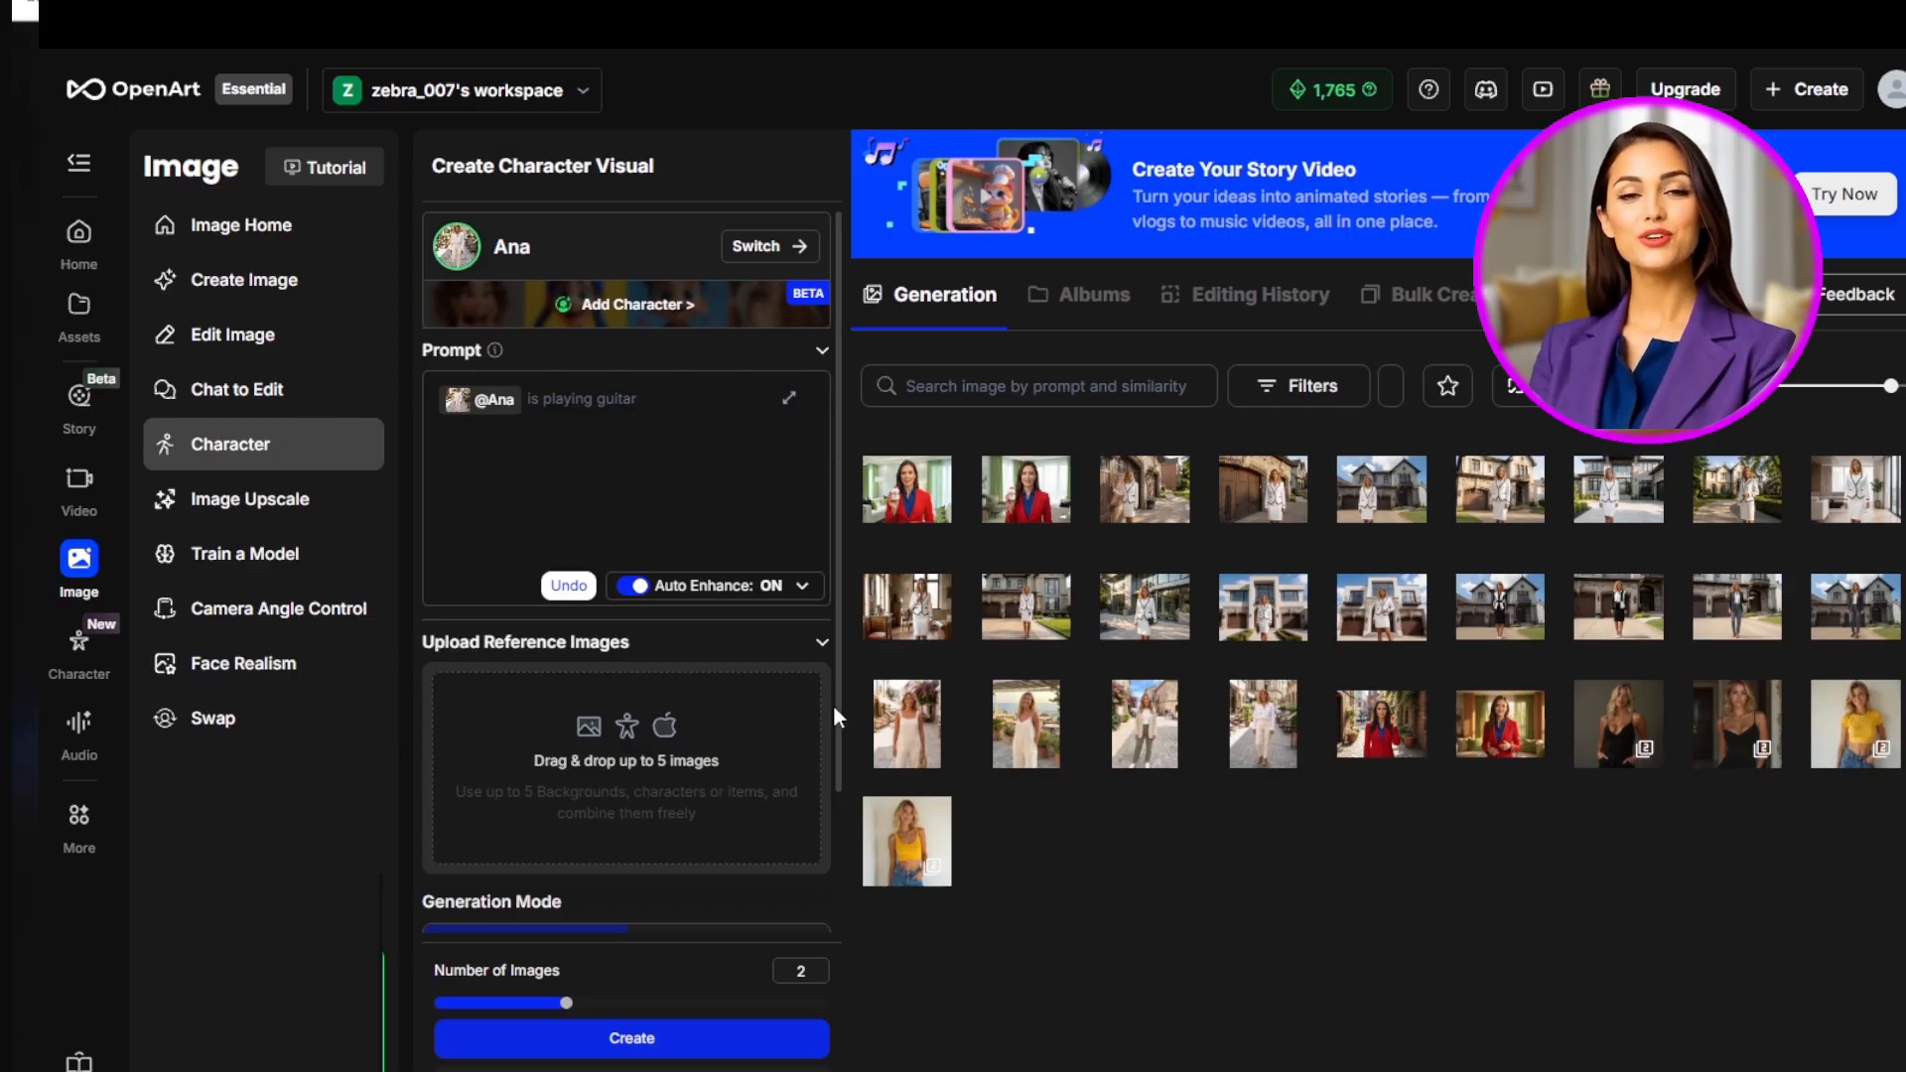
- Set the output resolution of the character visual to 4K
{"action": "left_click_drag", "start_coordinate": [837, 705], "coordinate": [856, 939]}
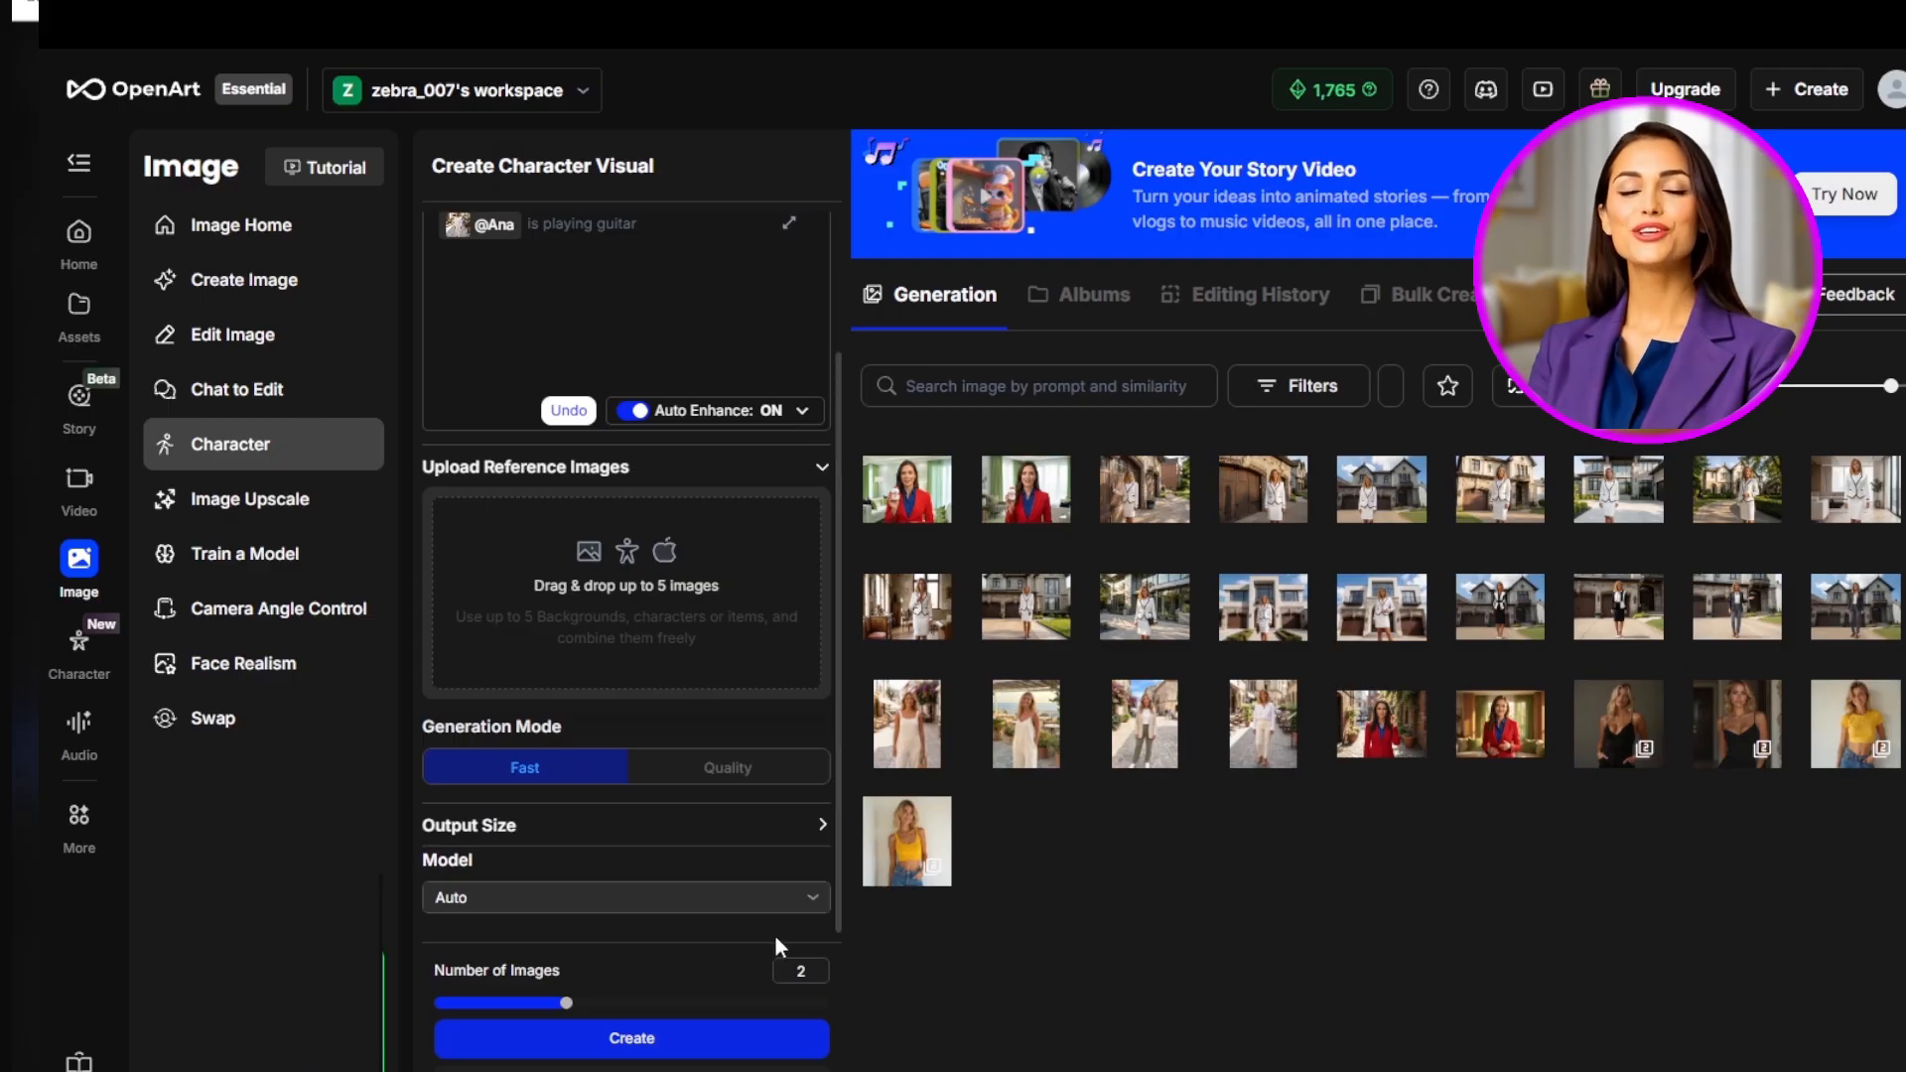
{"action": "left_click", "coordinate": [821, 825]}
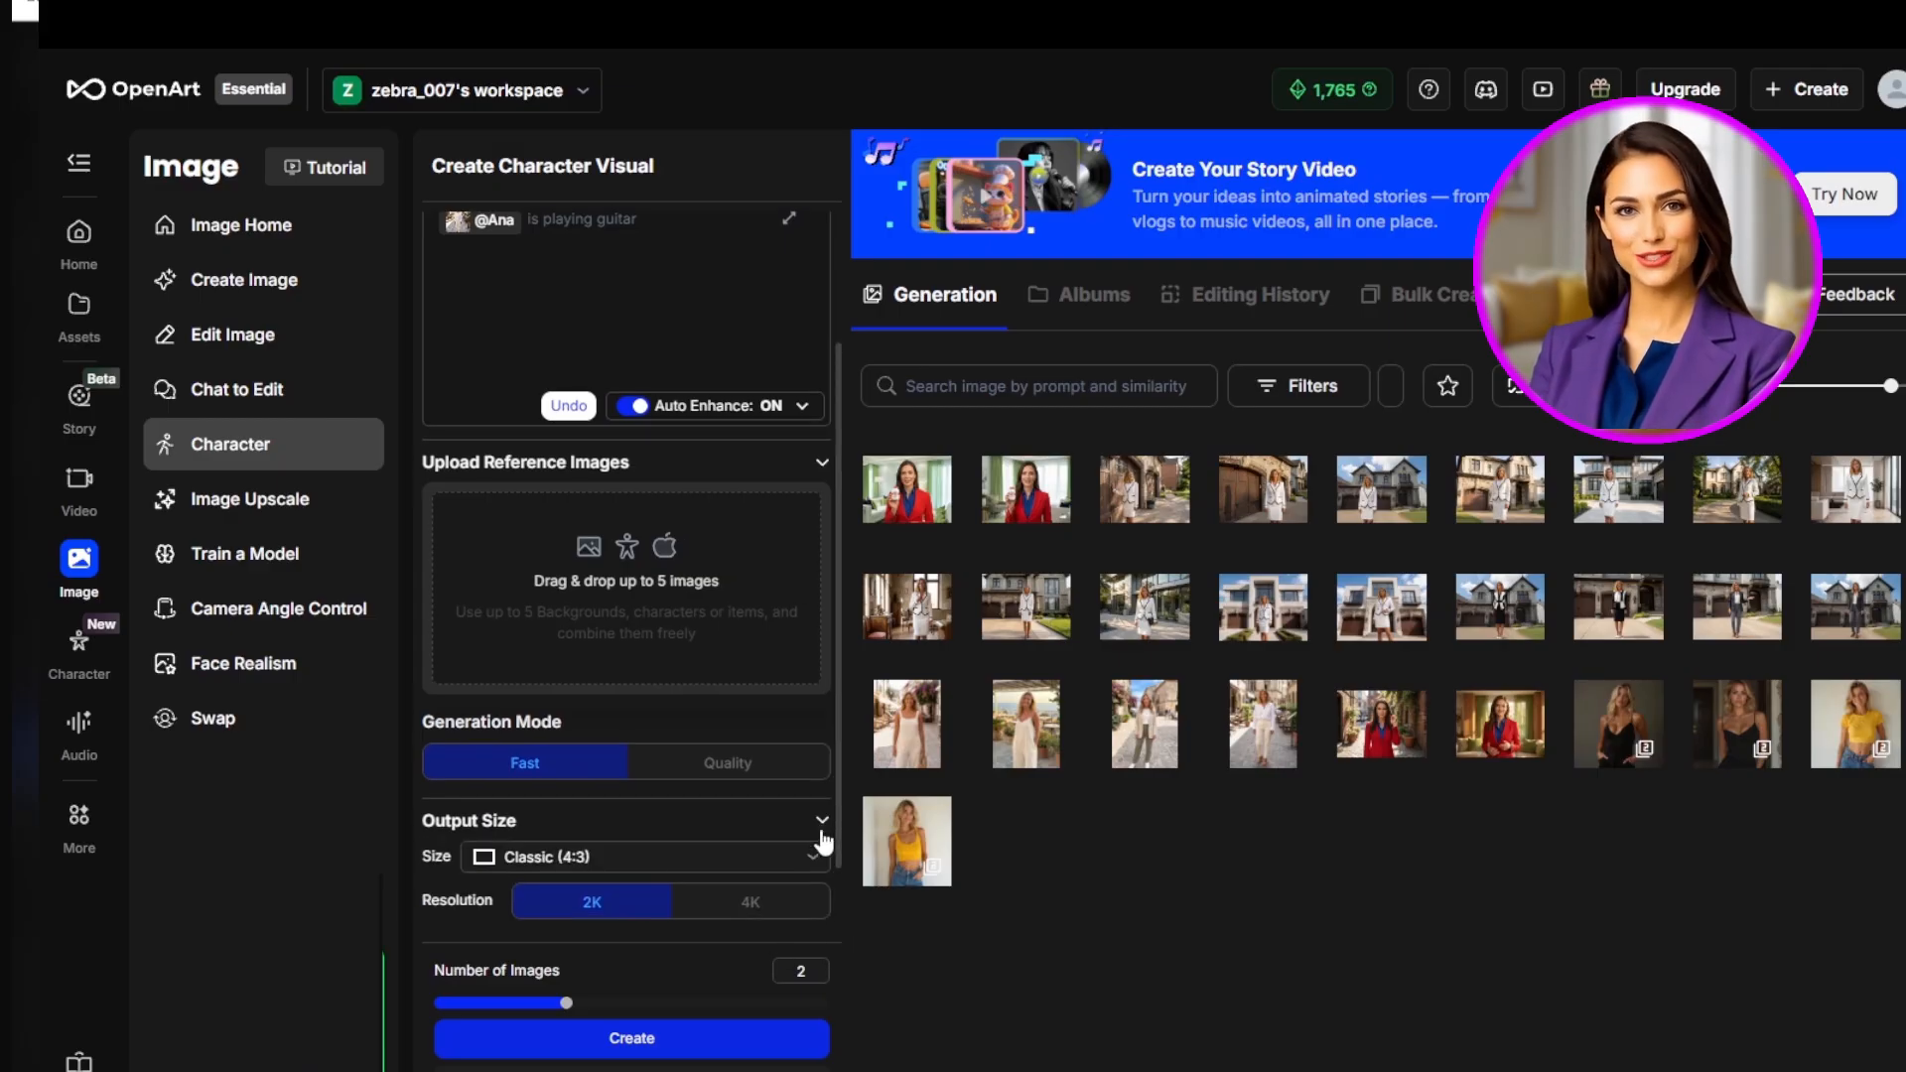
{"action": "left_click_drag", "start_coordinate": [837, 836], "coordinate": [848, 997]}
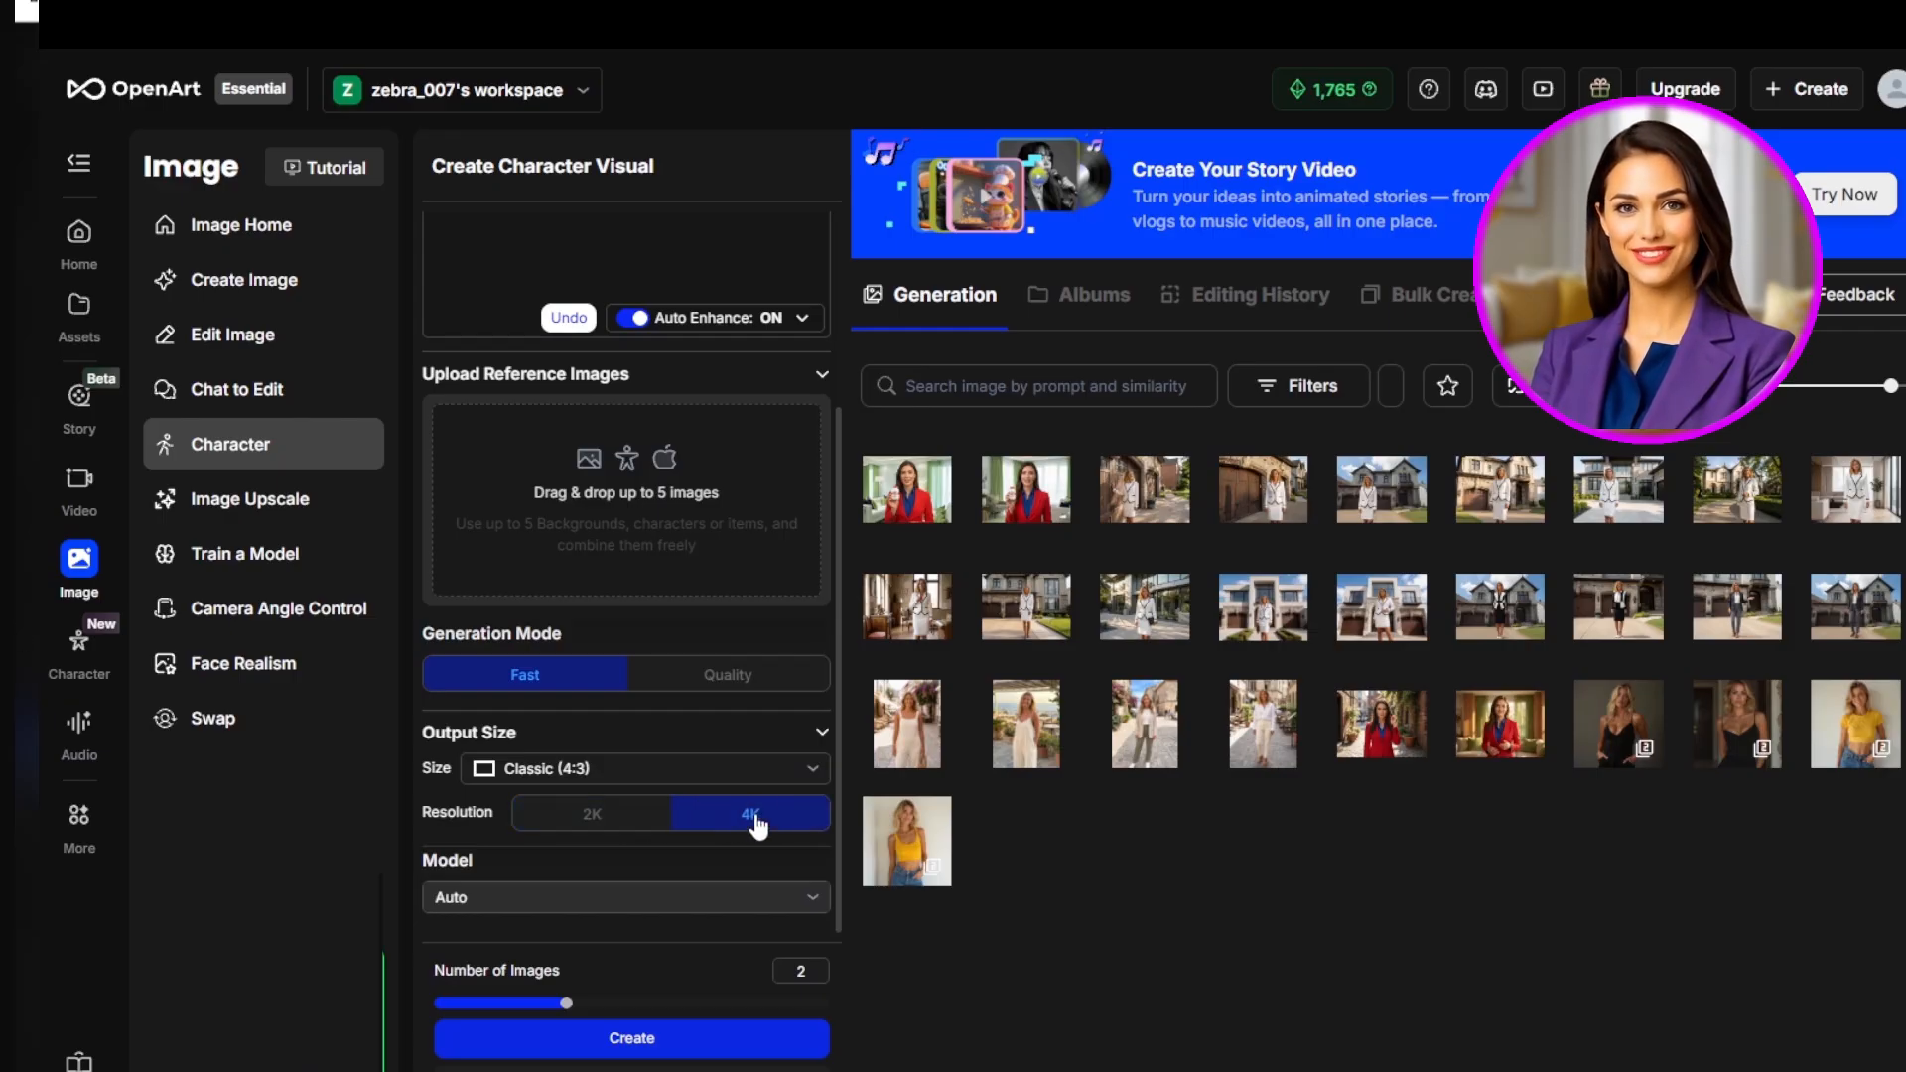
- Set the output resolution of the visual to 2K and keep the model on Auto
{"action": "left_click", "coordinate": [607, 819]}
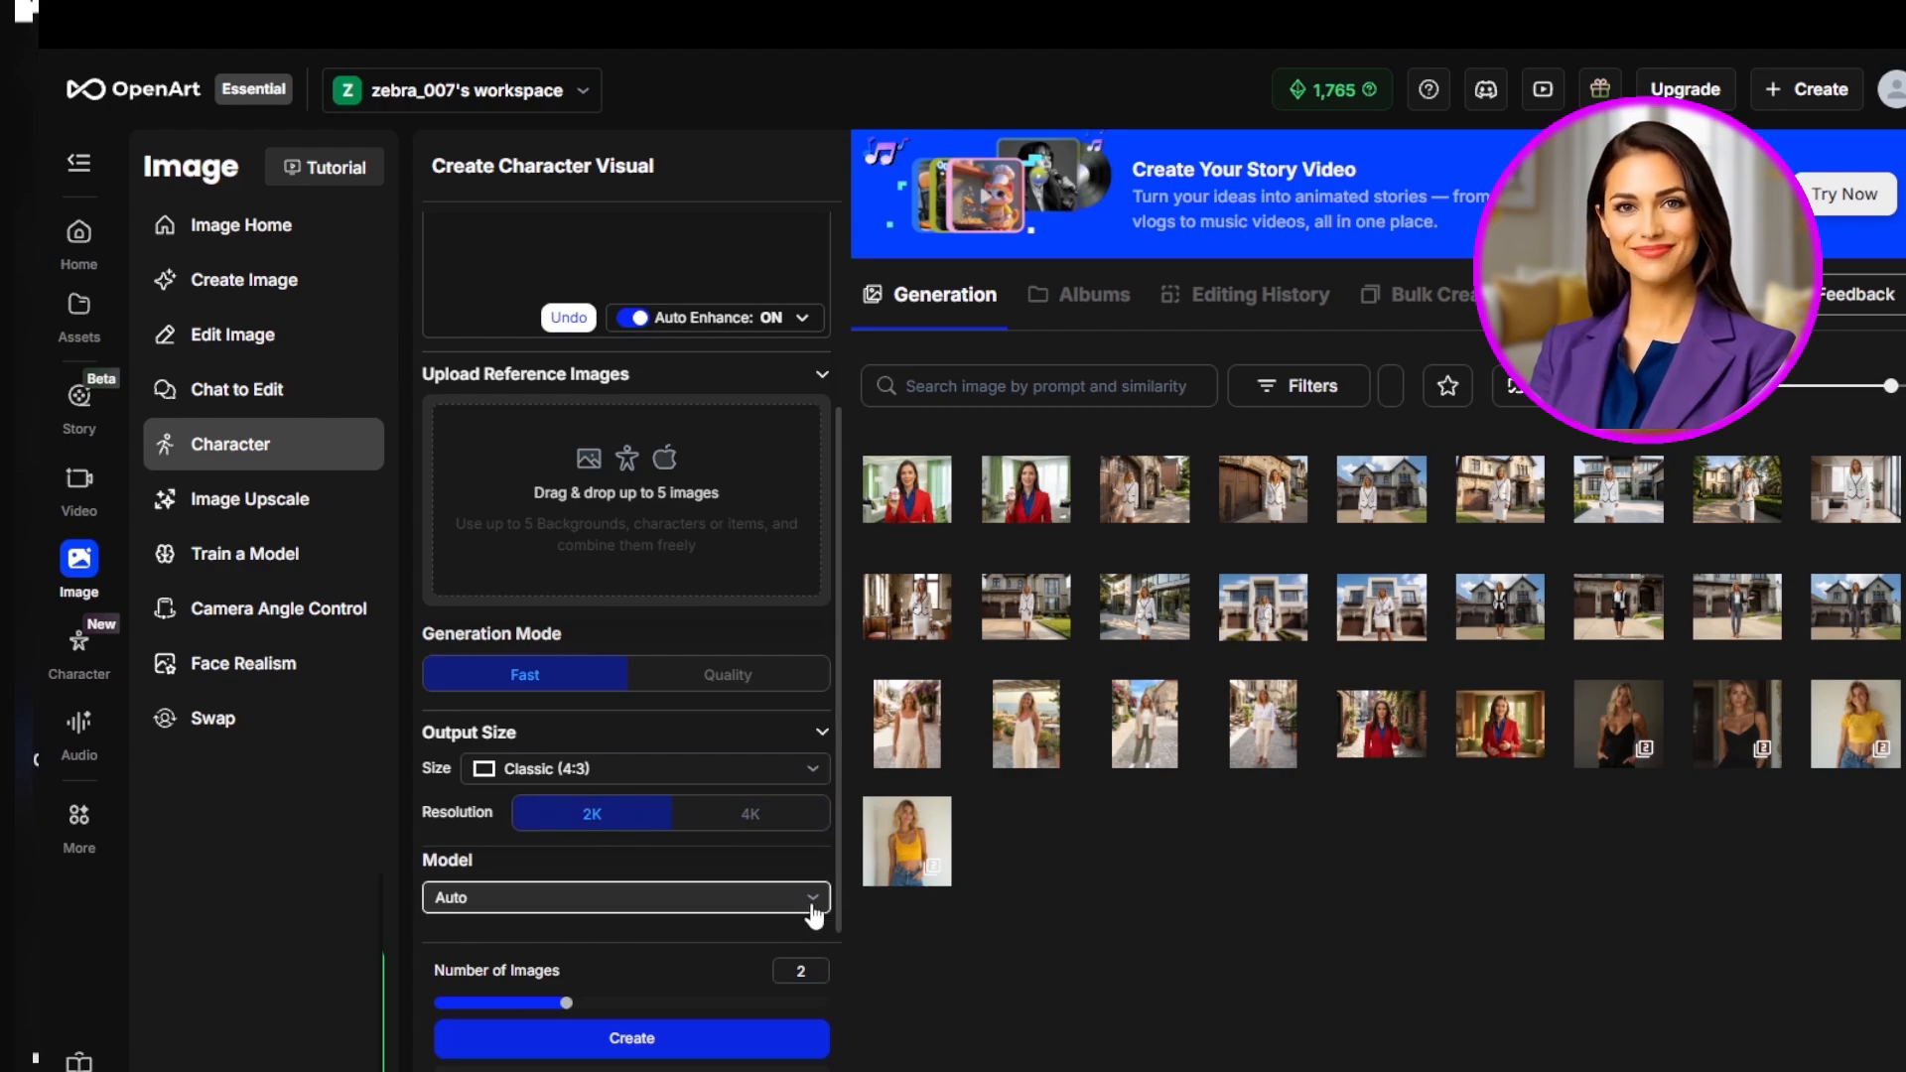
{"action": "left_click", "coordinate": [817, 913]}
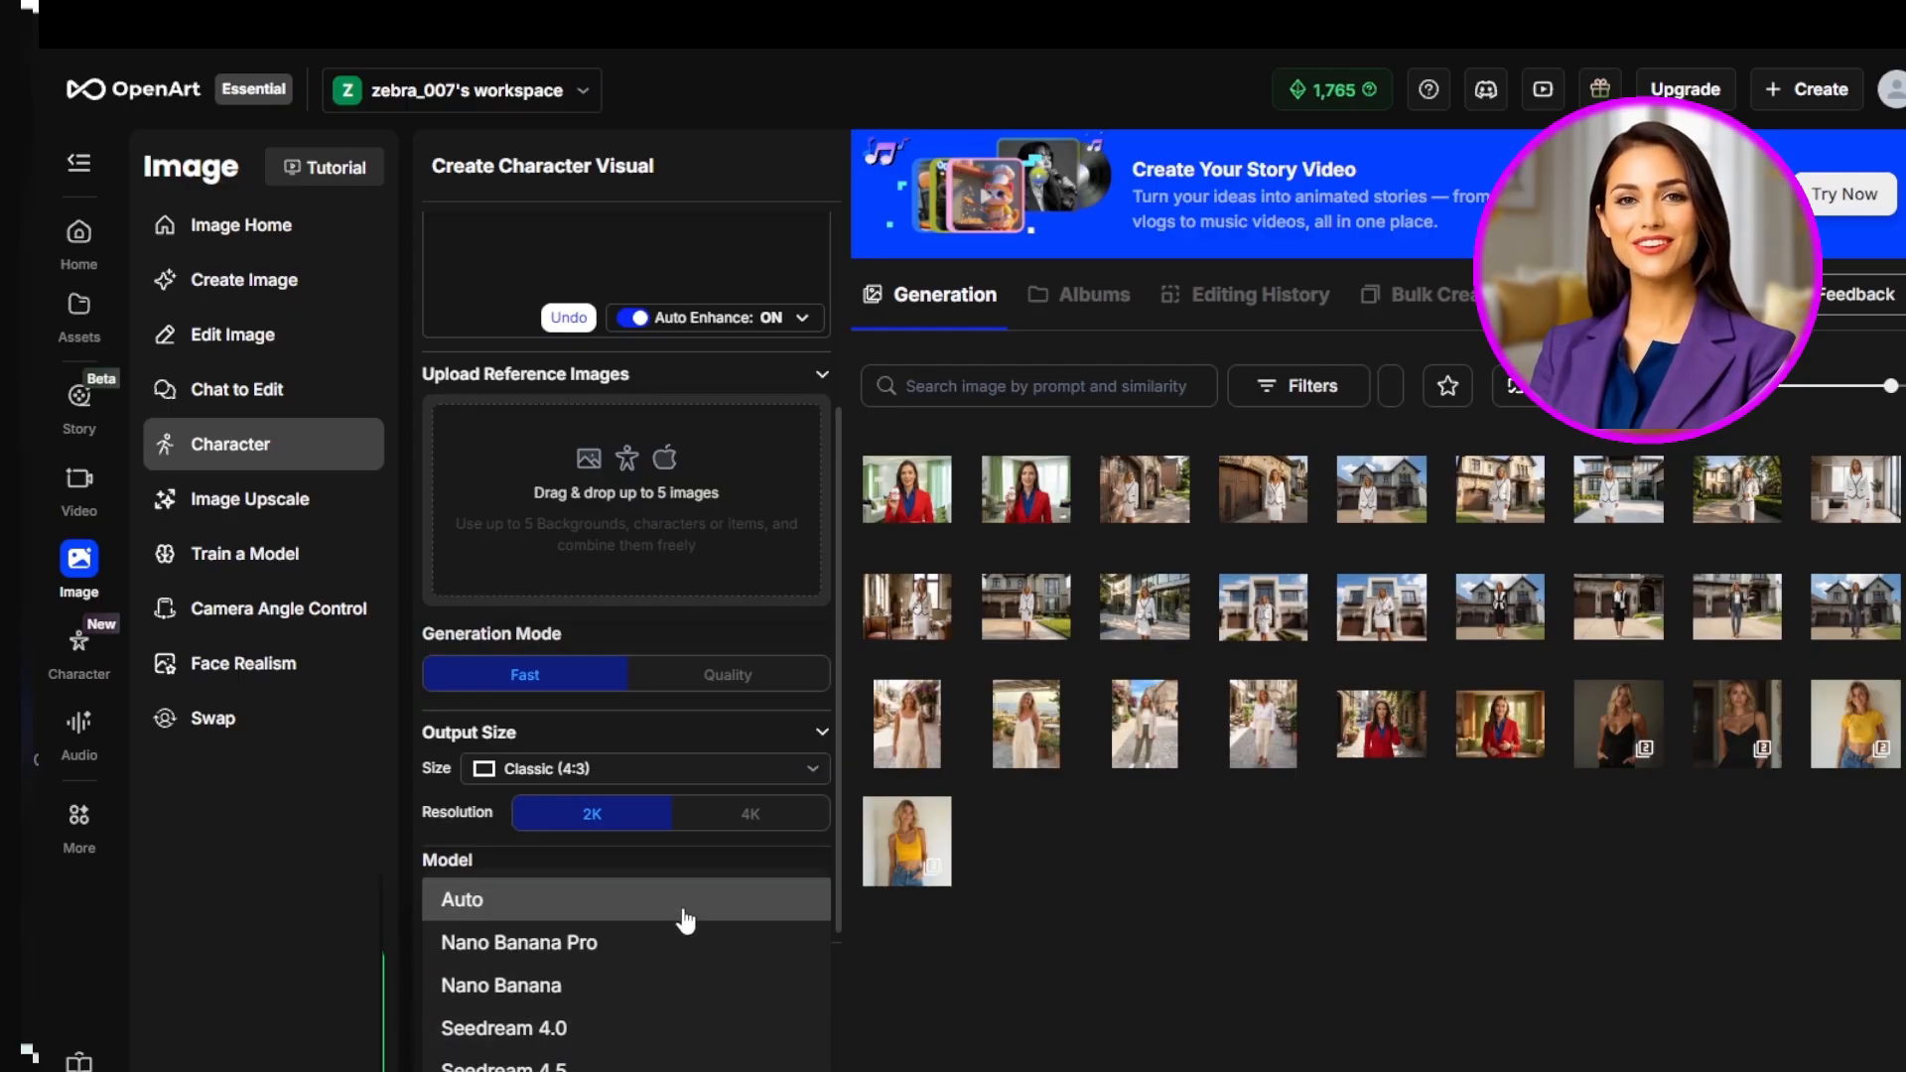
{"action": "left_click", "coordinate": [833, 893]}
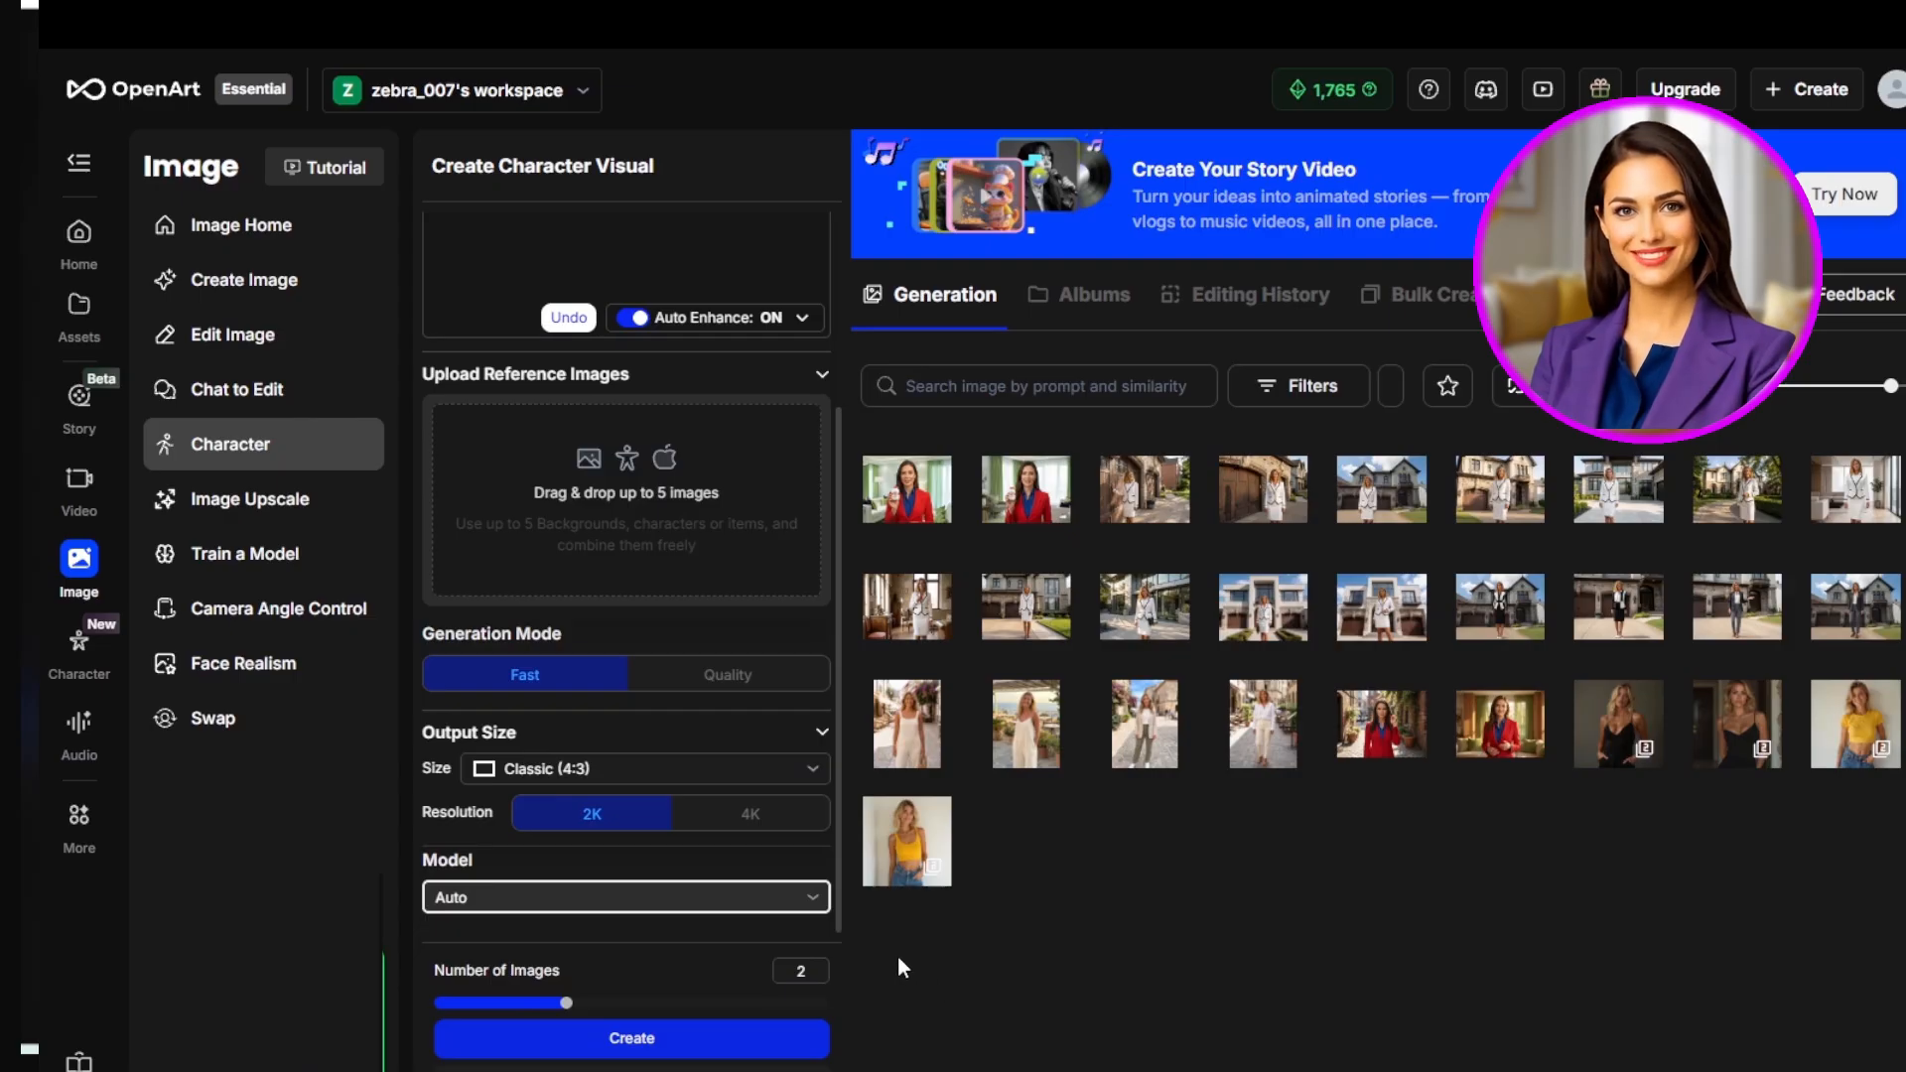
{"action": "left_click_drag", "start_coordinate": [837, 925], "coordinate": [832, 825]}
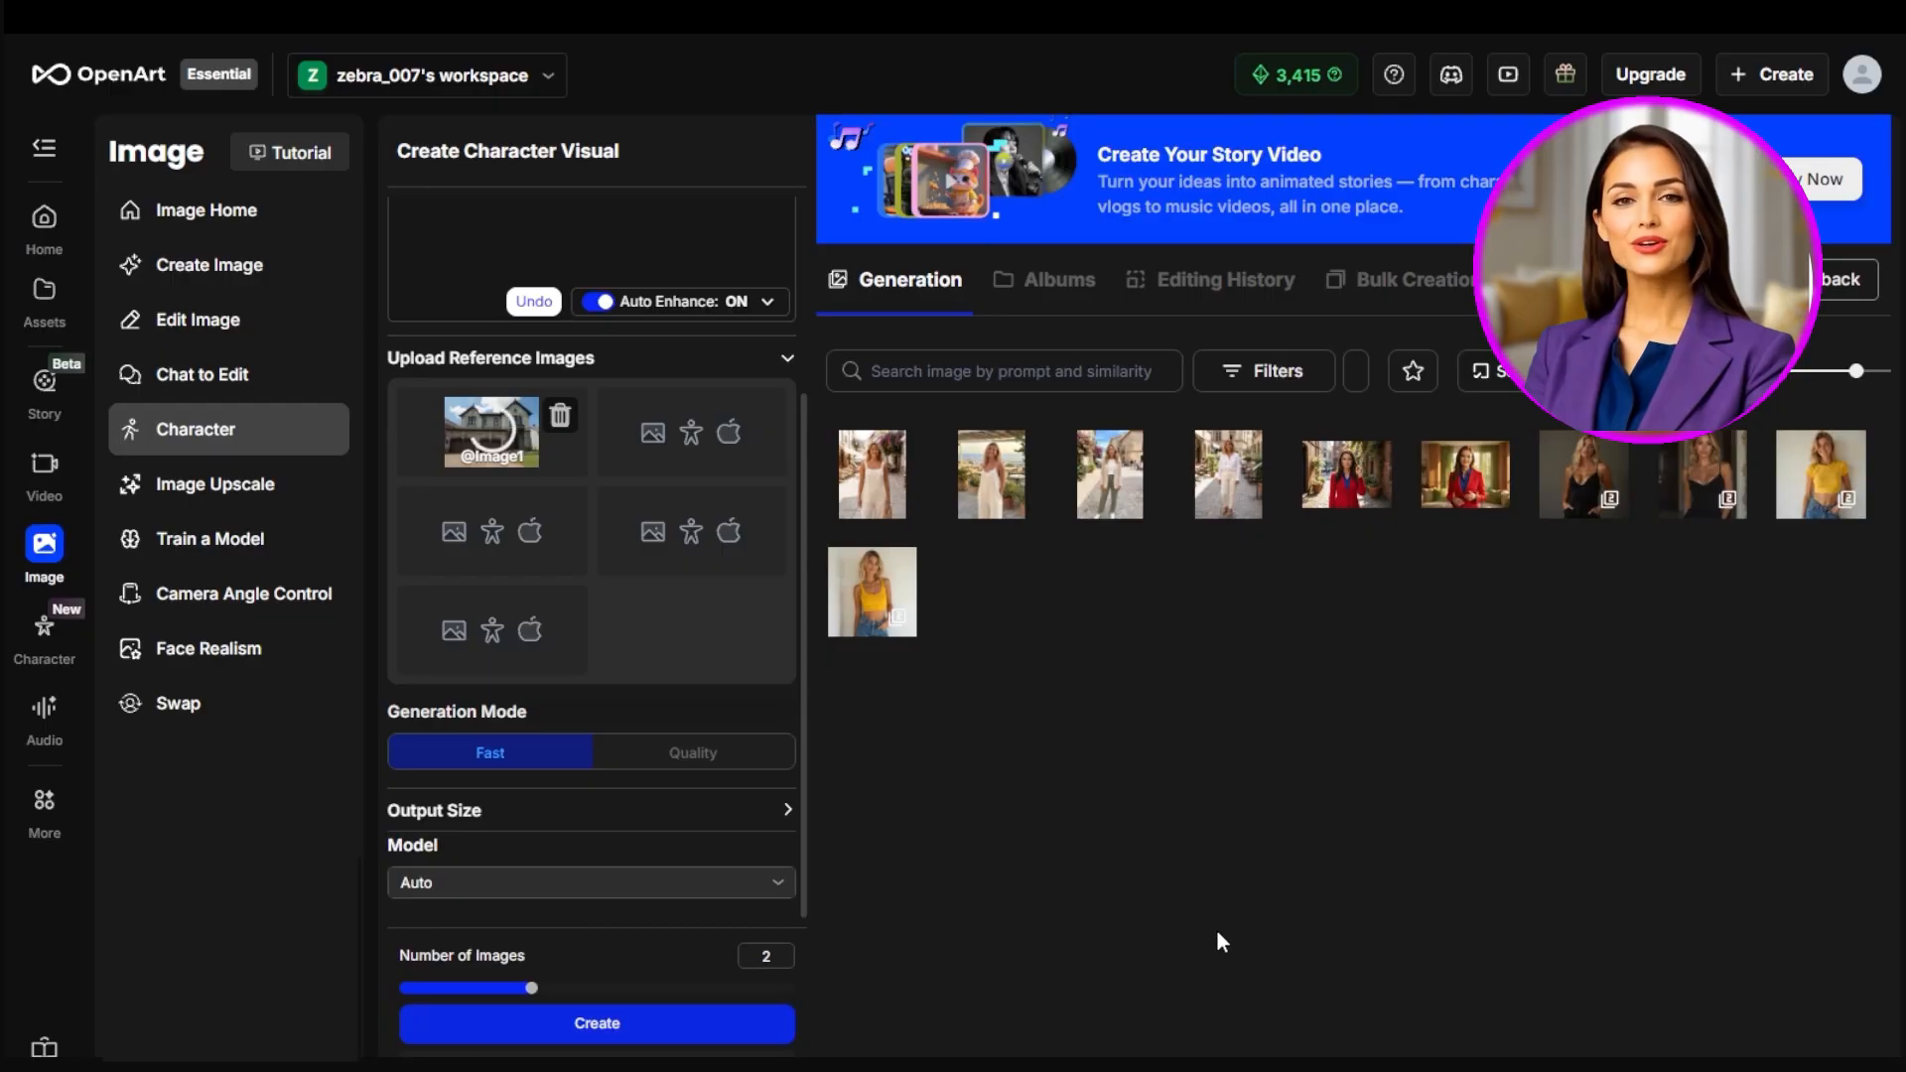
- Write the prompt to keep Ana the same, place her here, and dress her in a tailored blazer, fitted blouse and slim trousers in neutral tones
{"action": "scroll", "coordinate": [810, 794], "scroll_direction": "up", "scroll_amount": 3}
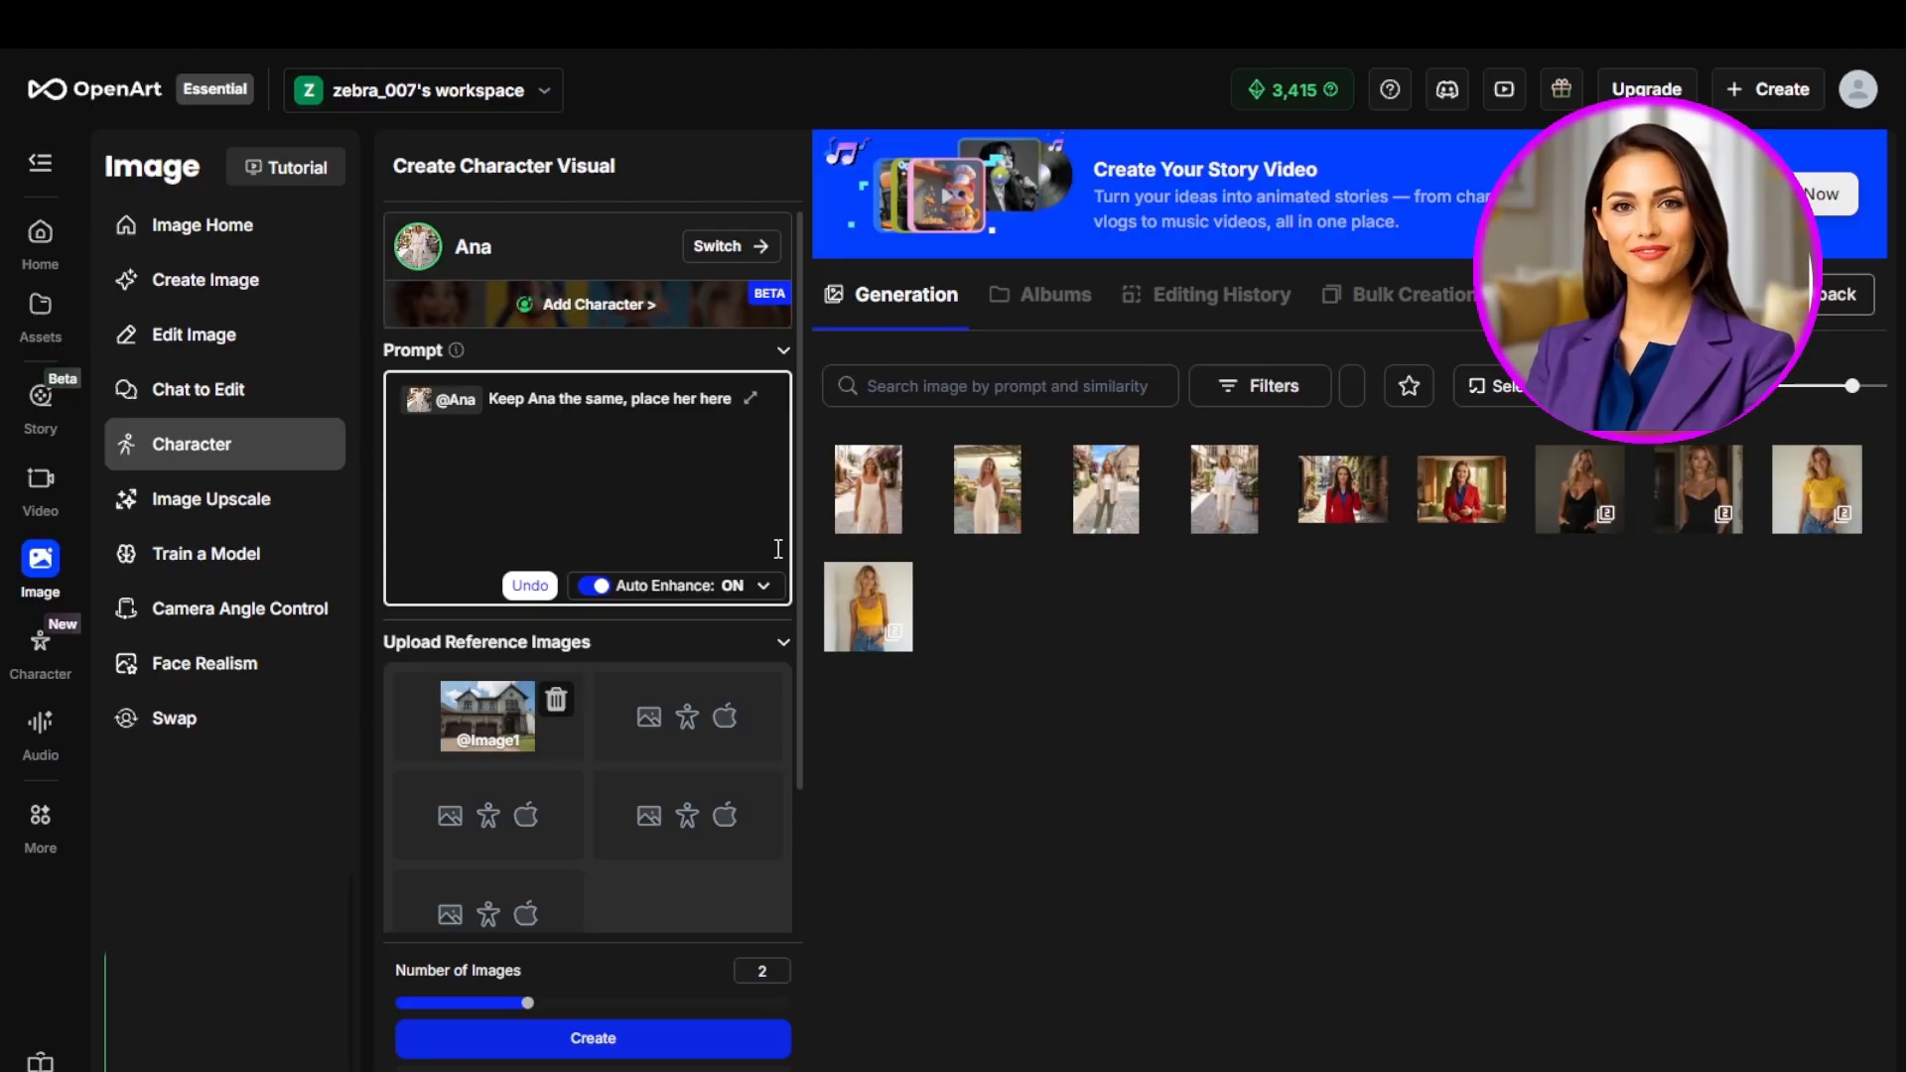
{"action": "type", "text": "."}
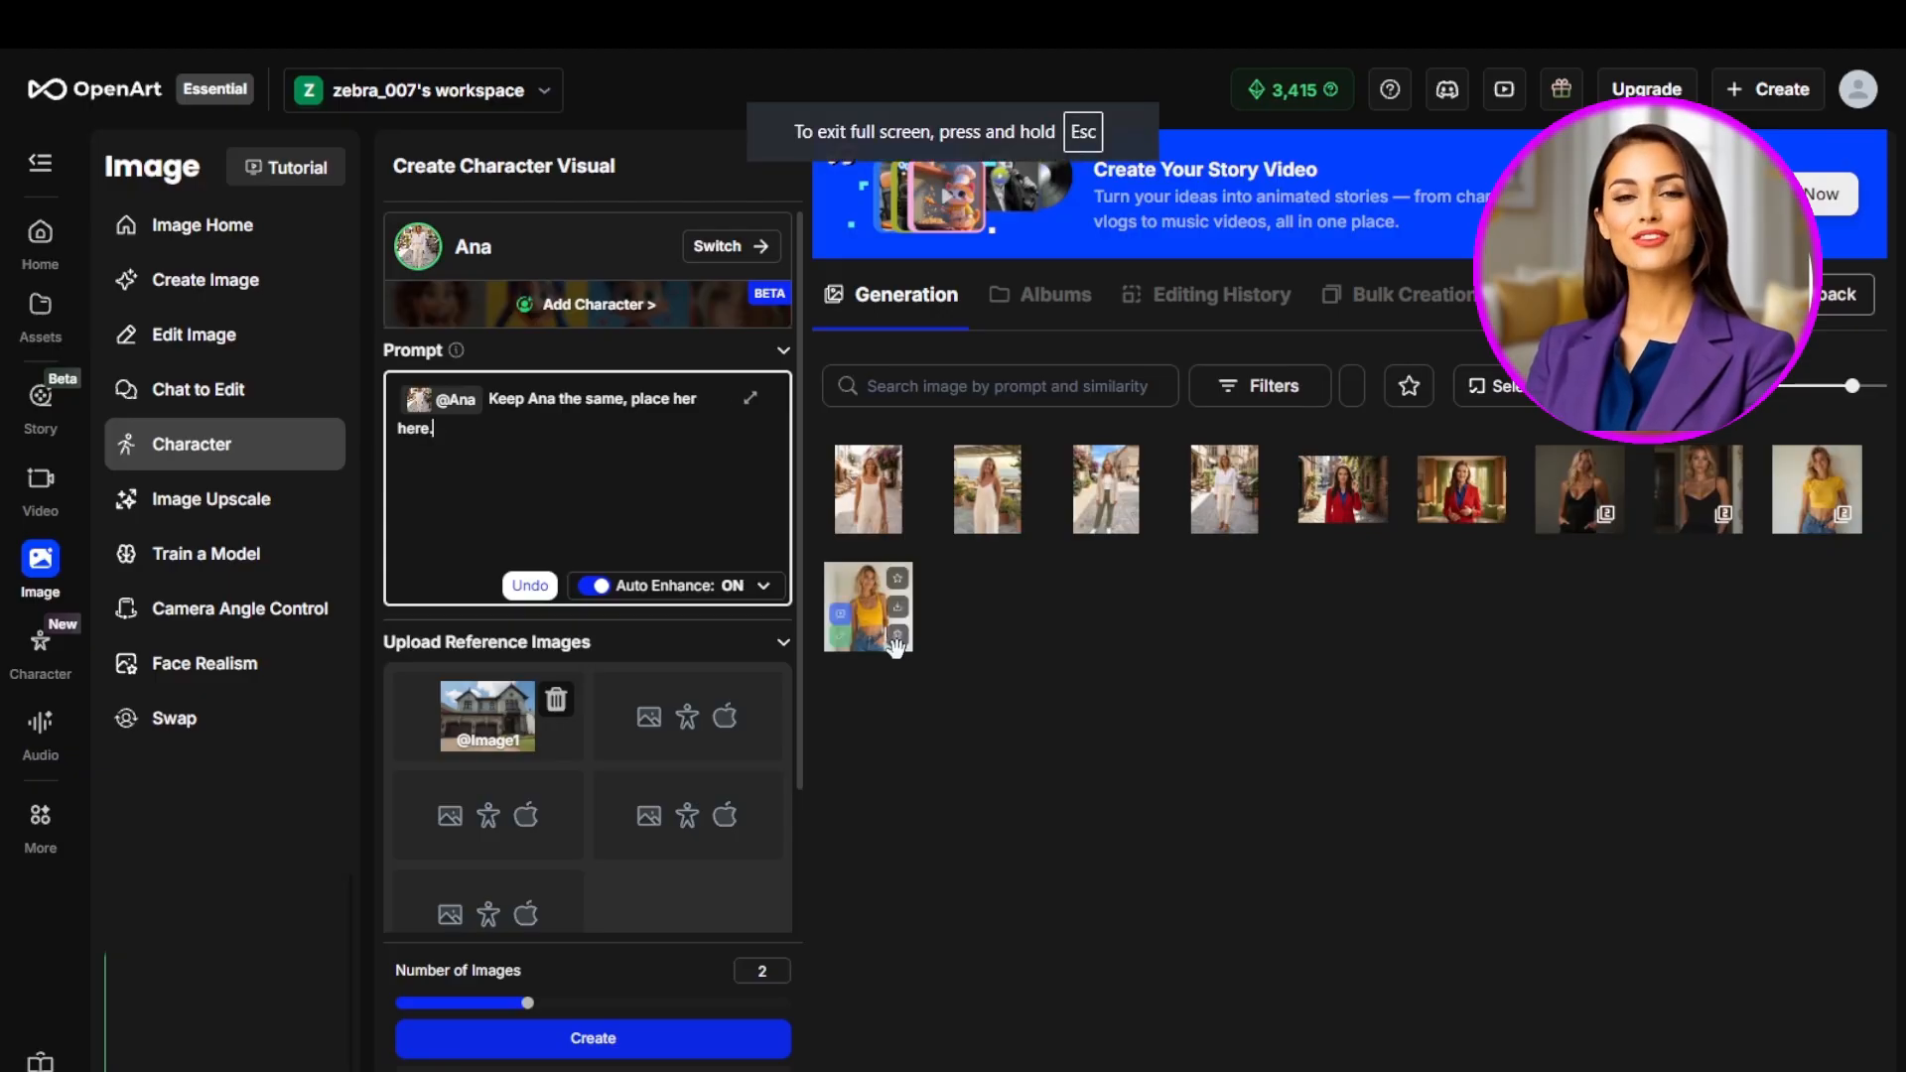
{"action": "type", "text": "Ana wearing an elegant, professional real estate outfit: tailored blazer, fitted blouse, slim trousers, neutral tones, polished and modern style suitable for luxury property presentation."}
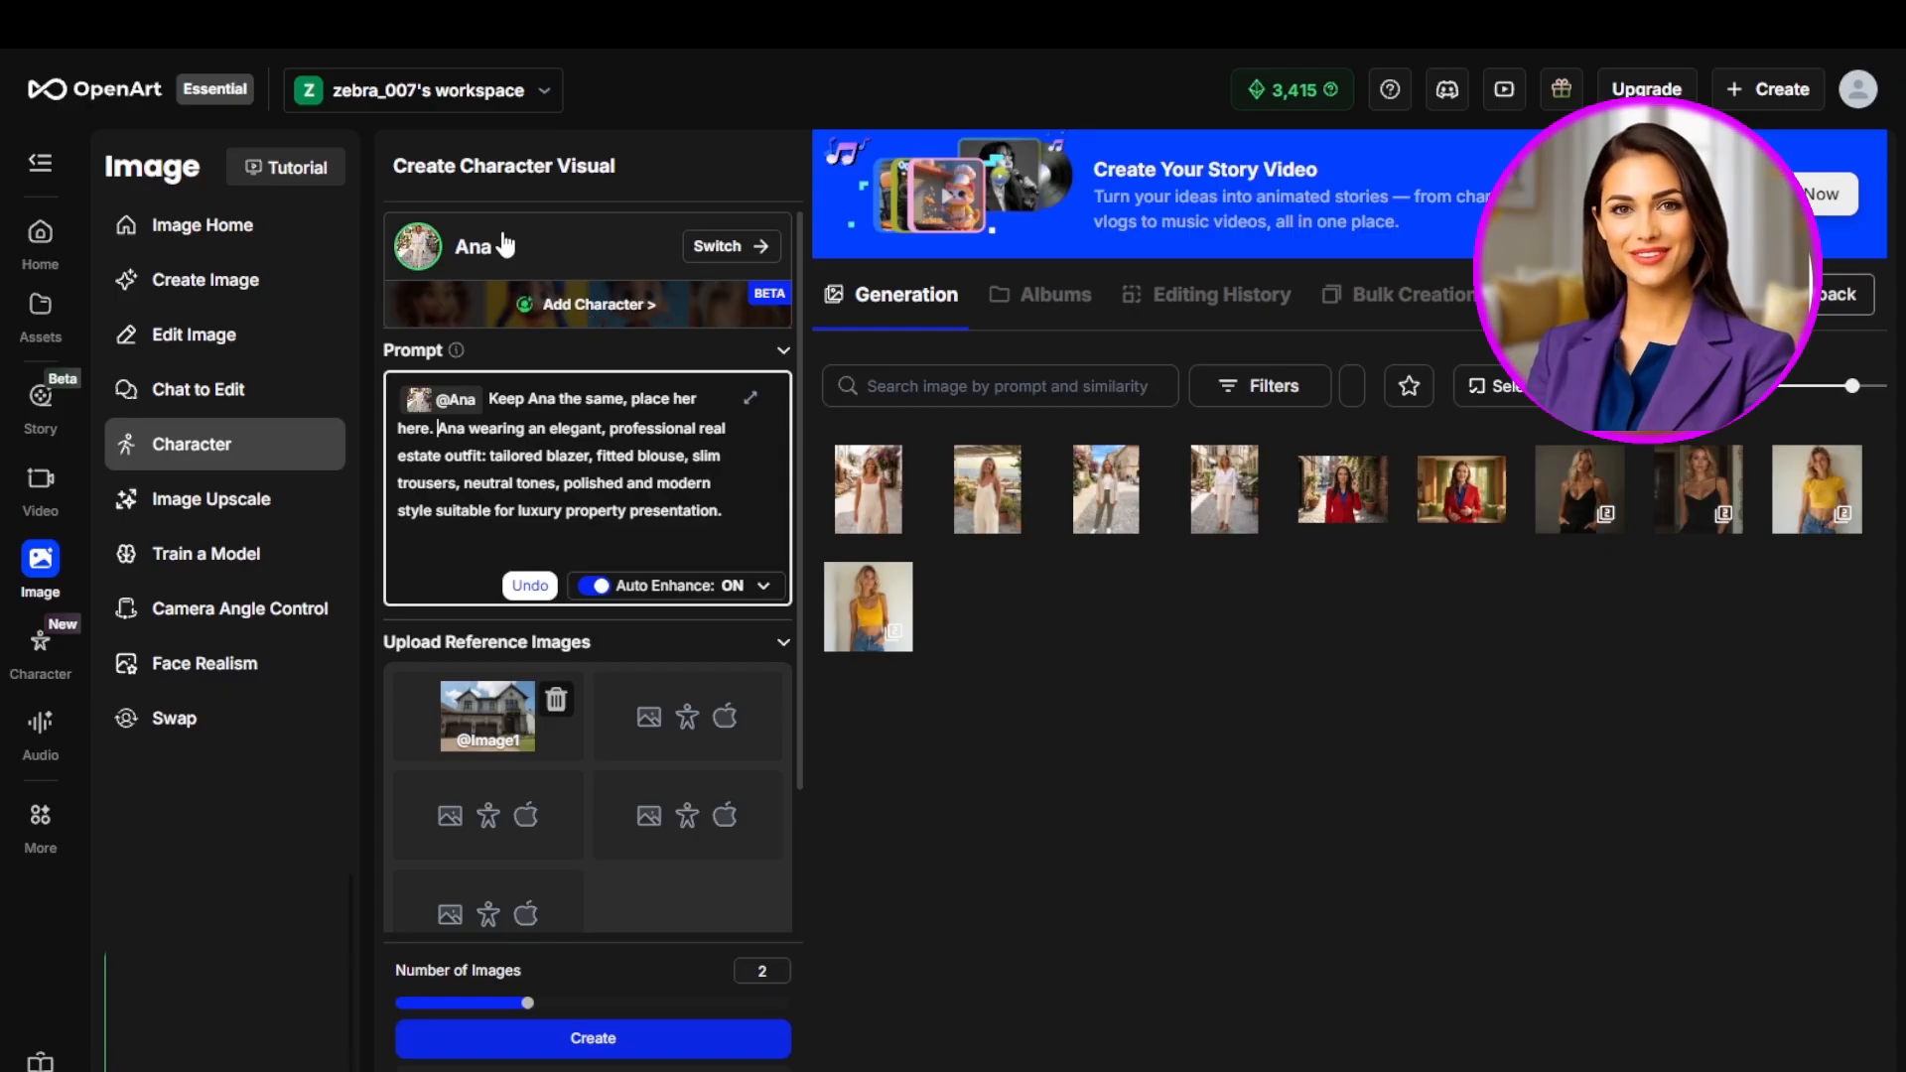
- Generate two 2K Classic (4:3) visuals of Ana with the Nano Banana Pro model and review the first result
{"action": "left_click_drag", "start_coordinate": [802, 704], "coordinate": [795, 886]}
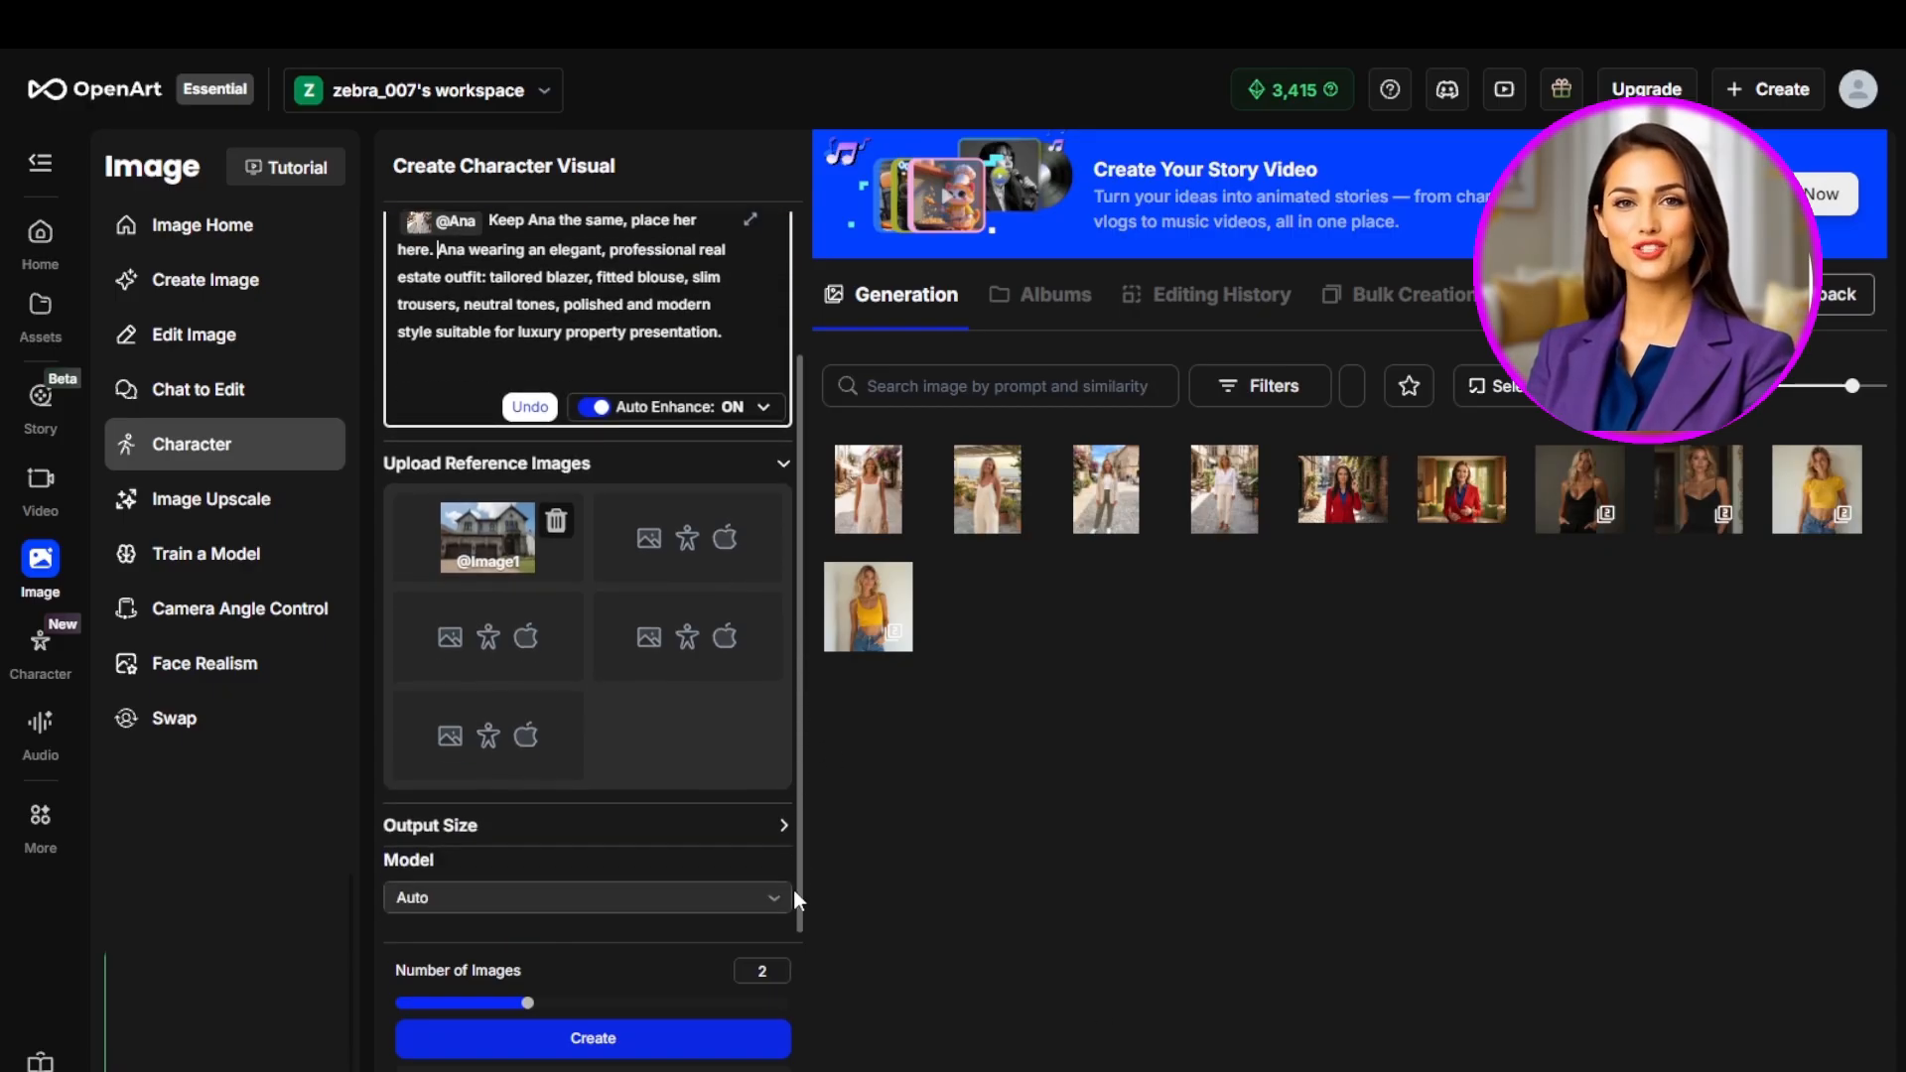
{"action": "left_click", "coordinate": [783, 842]}
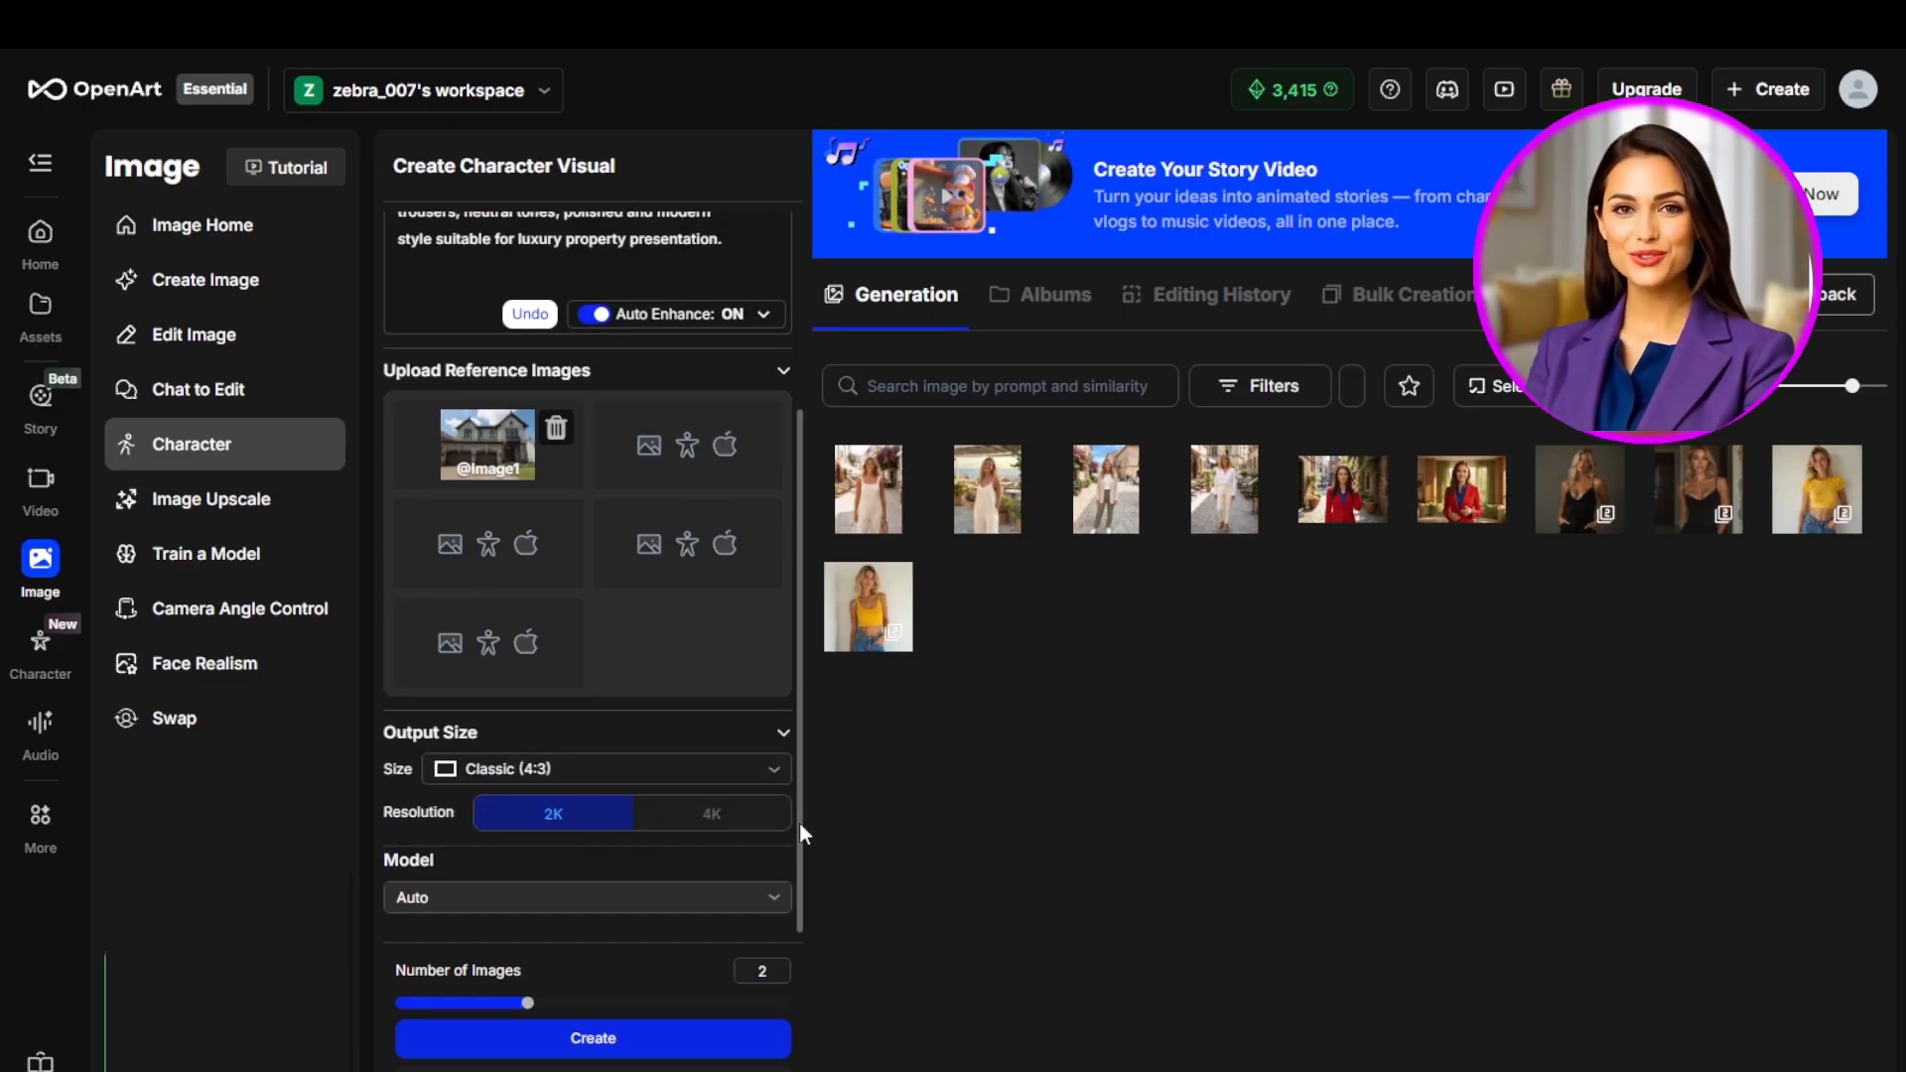
{"action": "left_click", "coordinate": [774, 901]}
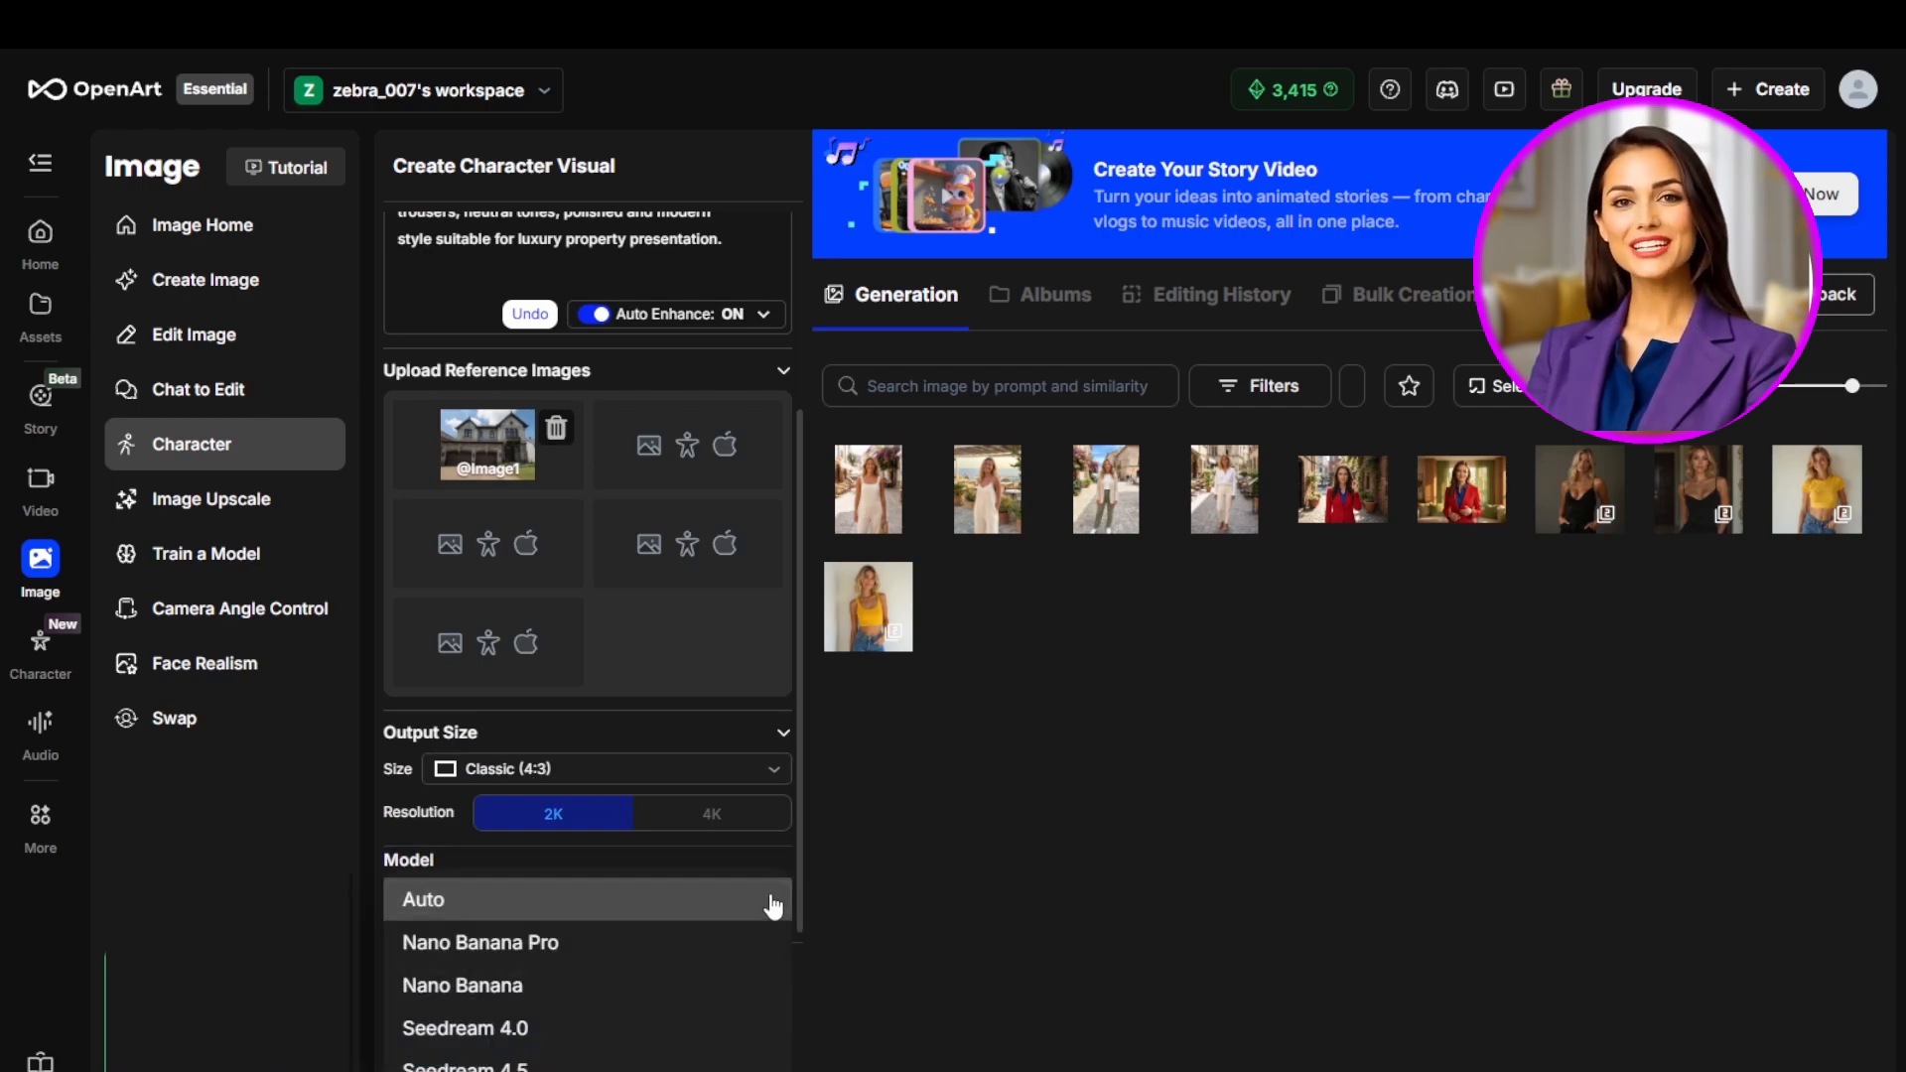
{"action": "left_click", "coordinate": [600, 943]}
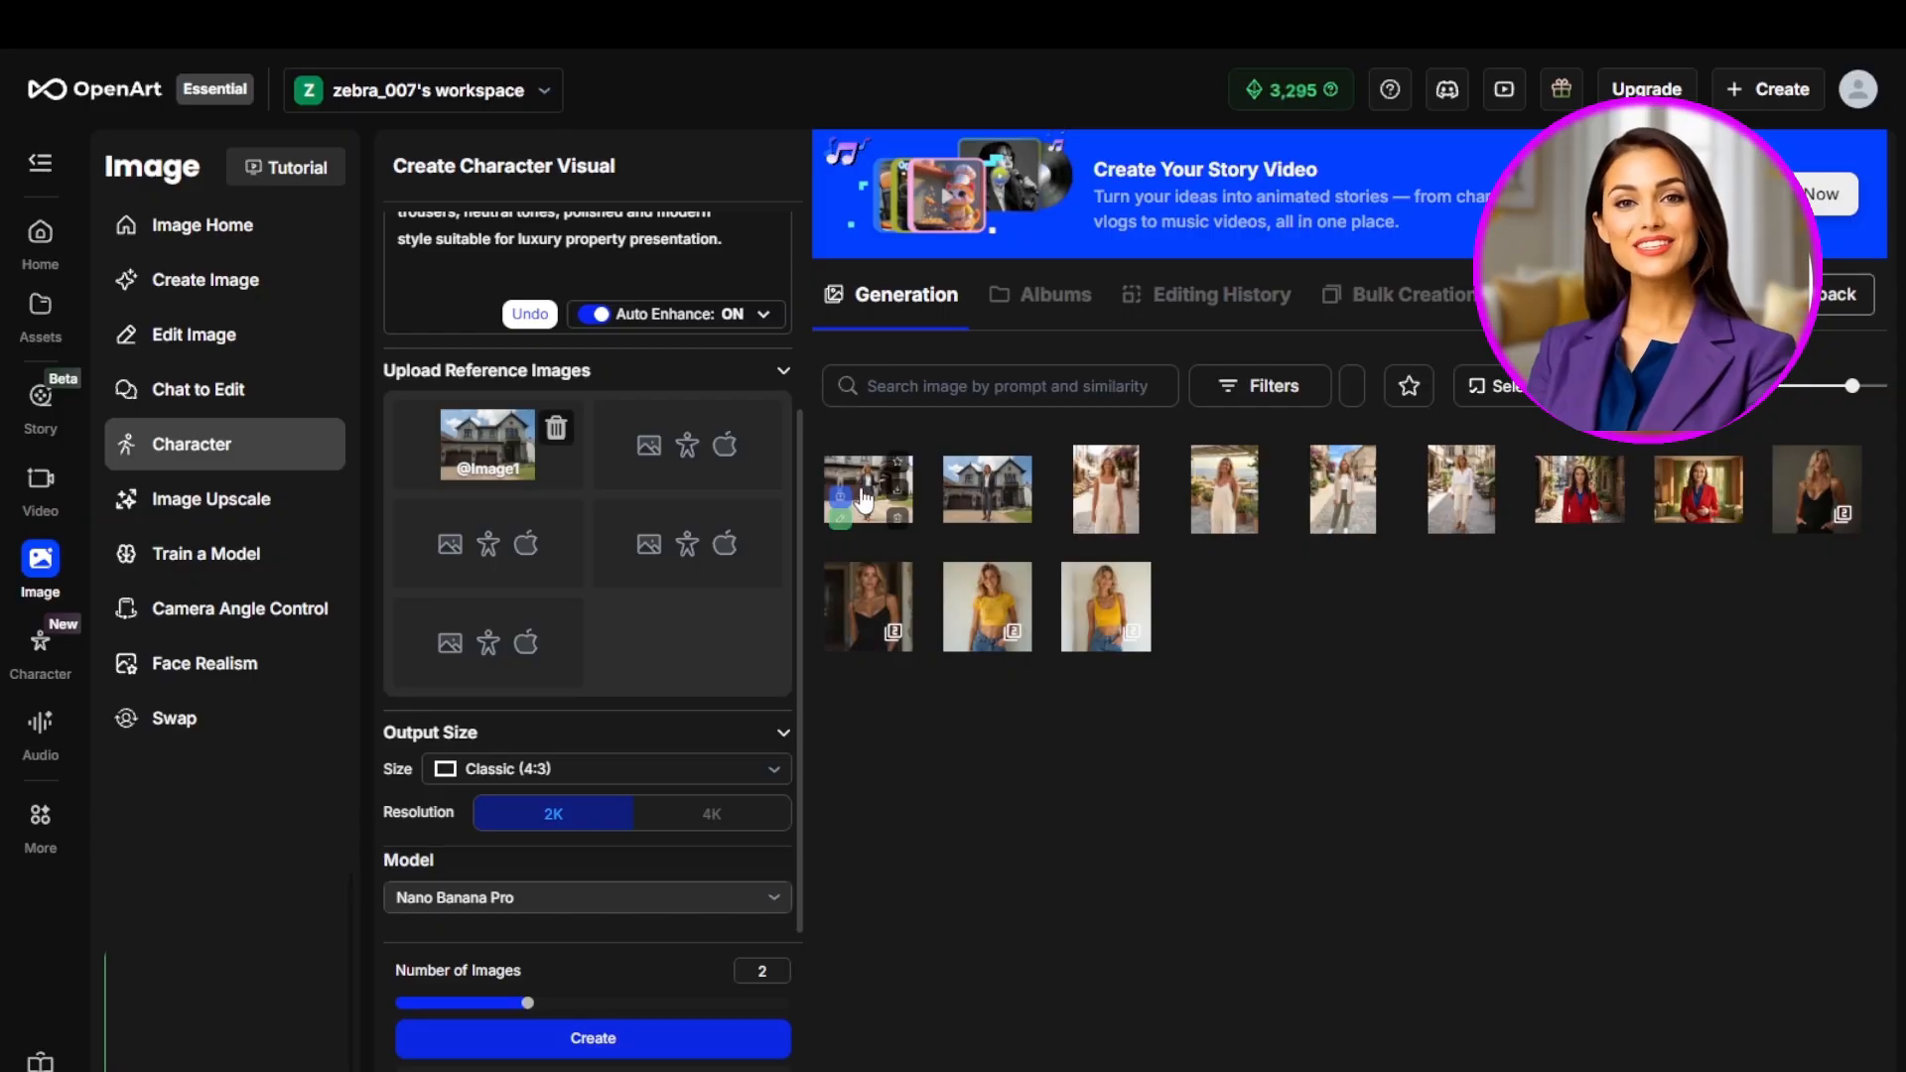
{"action": "left_click", "coordinate": [864, 496]}
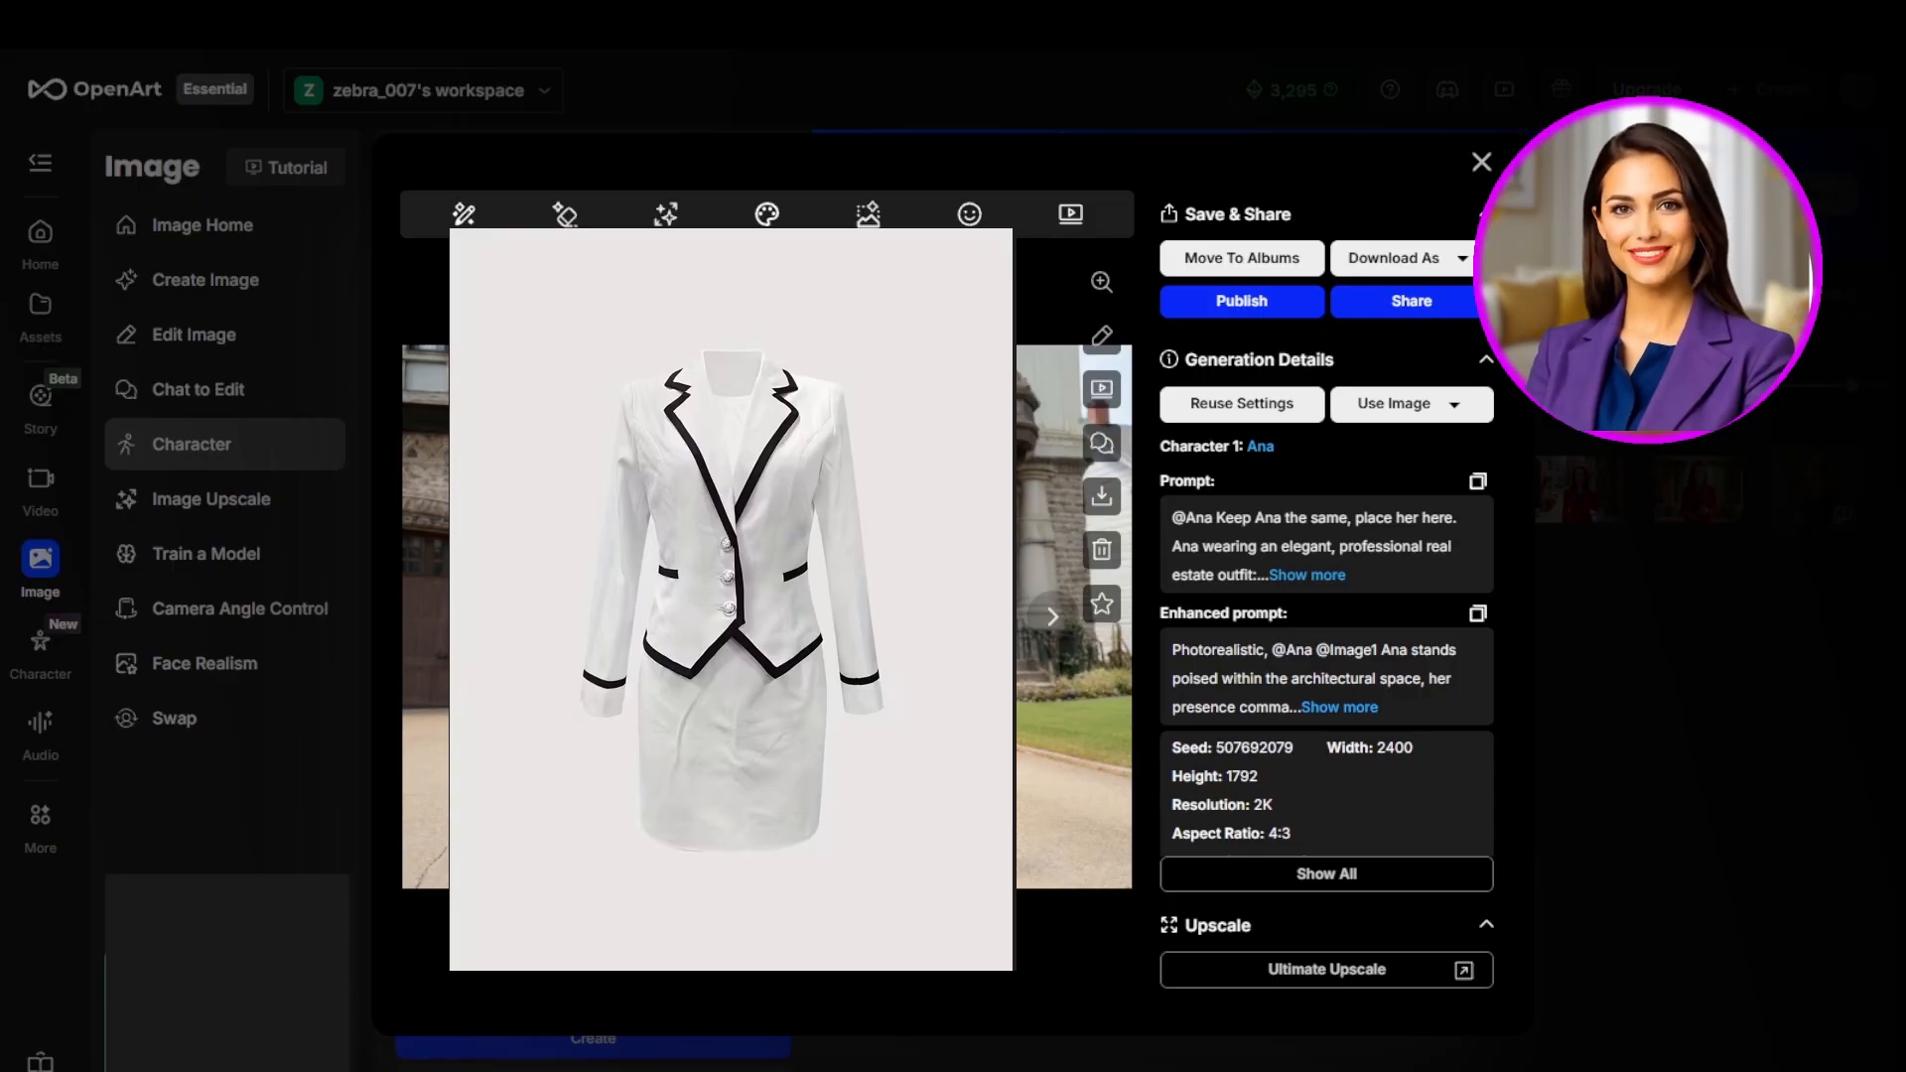
{"action": "left_click", "coordinate": [1481, 162]}
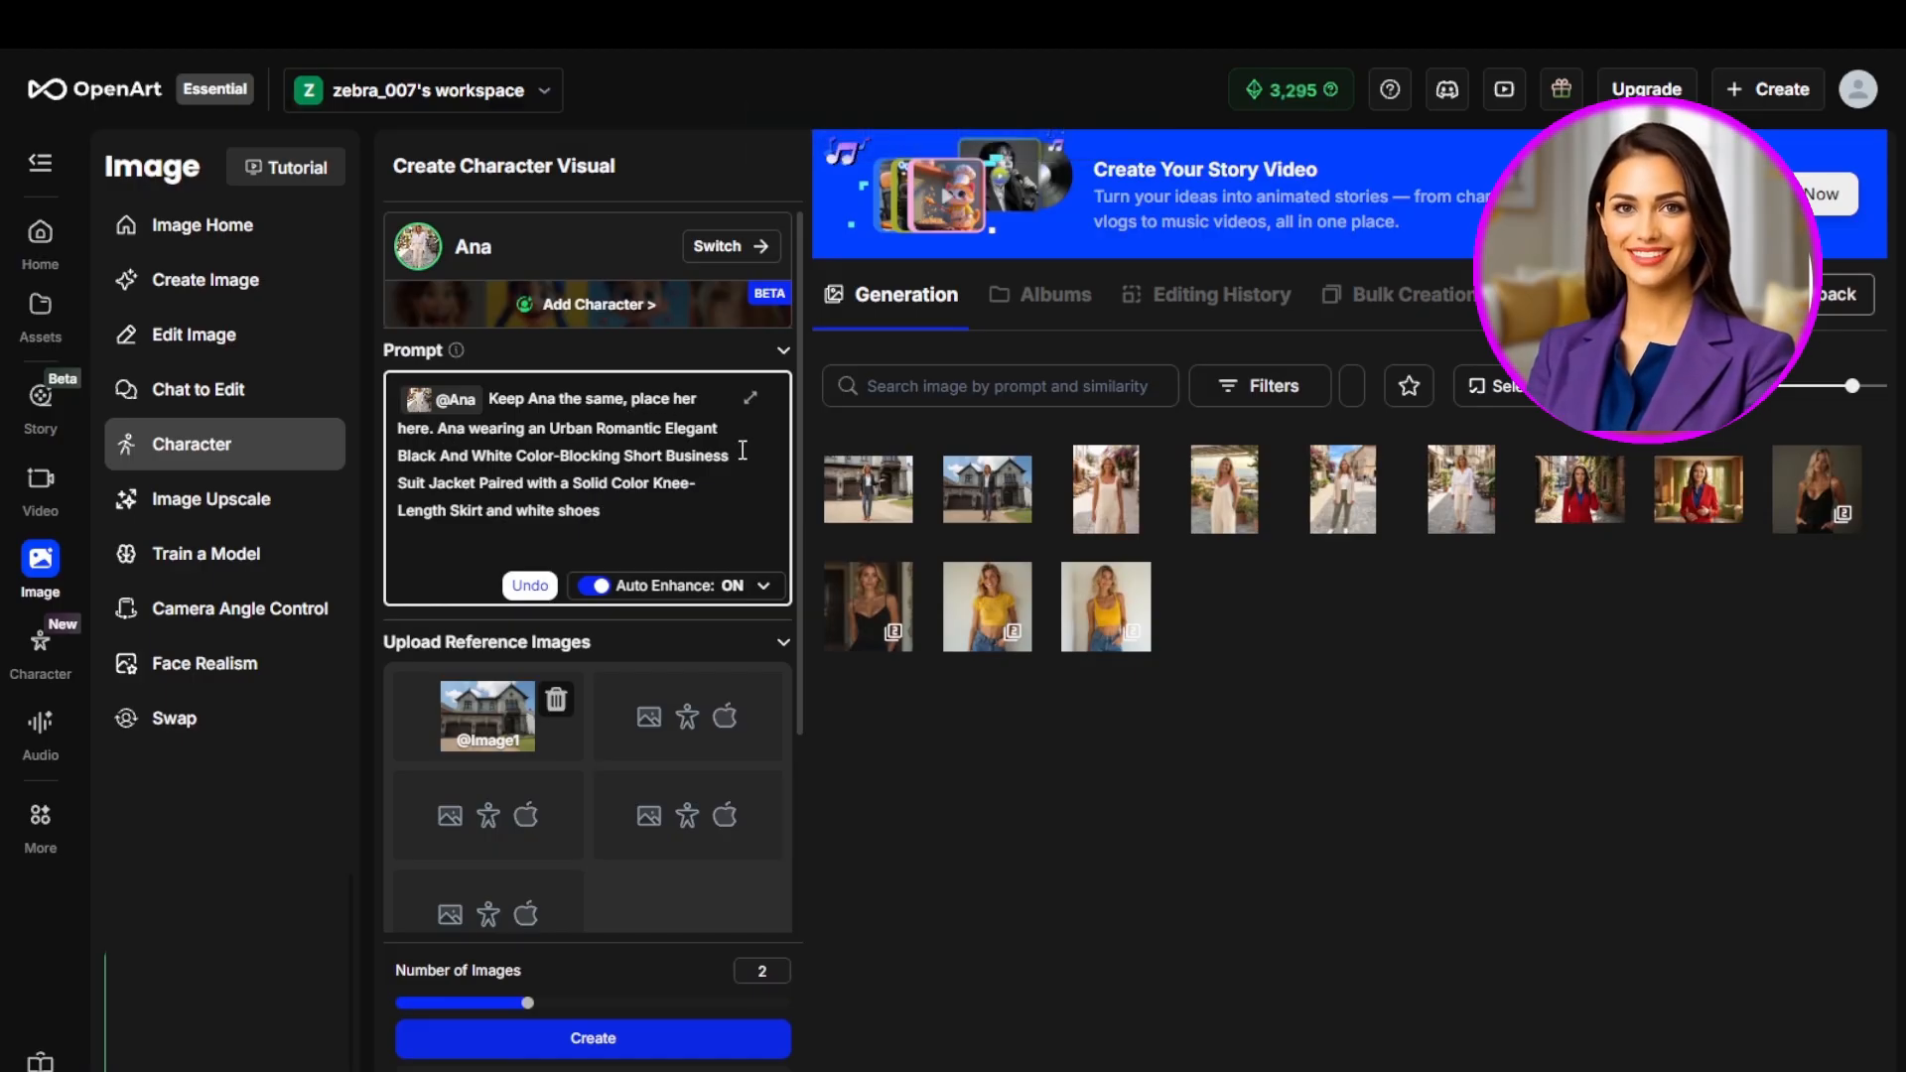
- Change the prompt's outfit to a black and white color-blocking short business suit jacket, solid color knee-length skirt and white shoes, and generate the visuals
{"action": "left_click", "coordinate": [687, 723]}
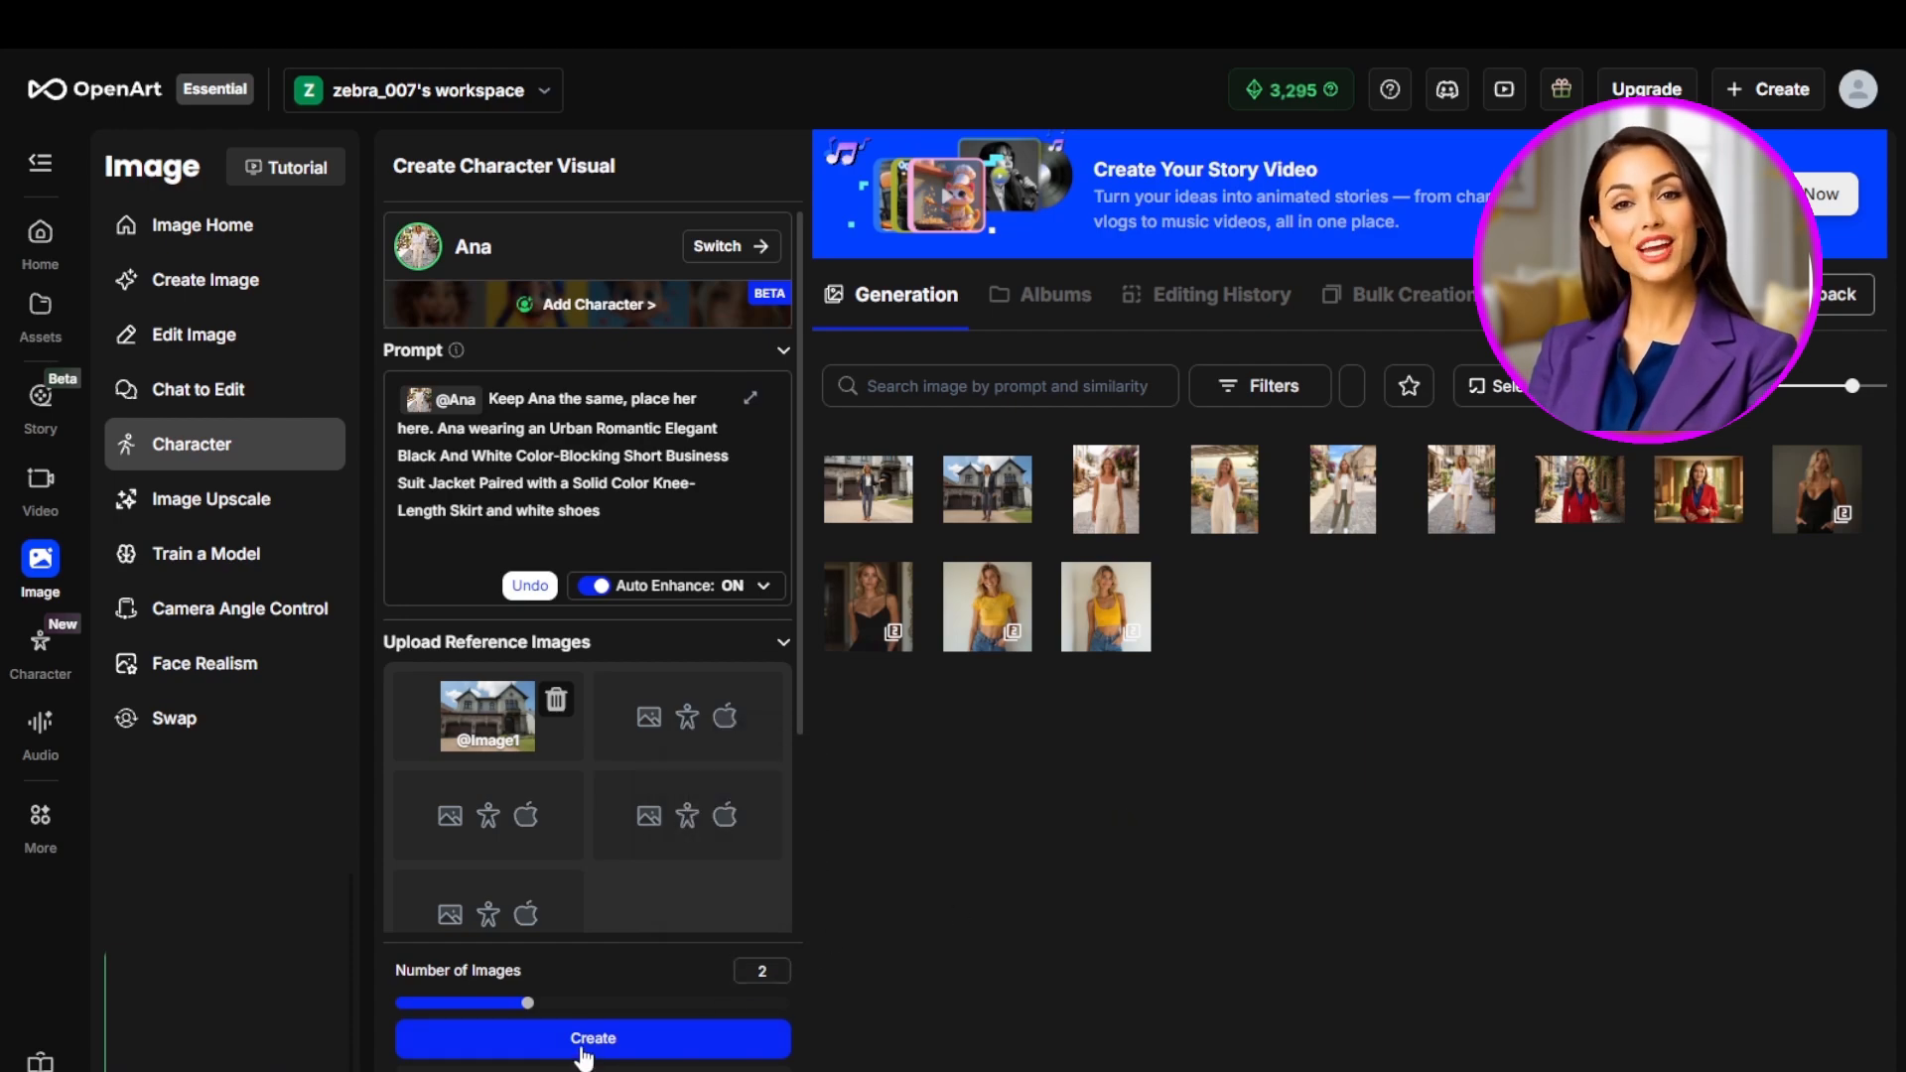
{"action": "left_click", "coordinate": [582, 1050]}
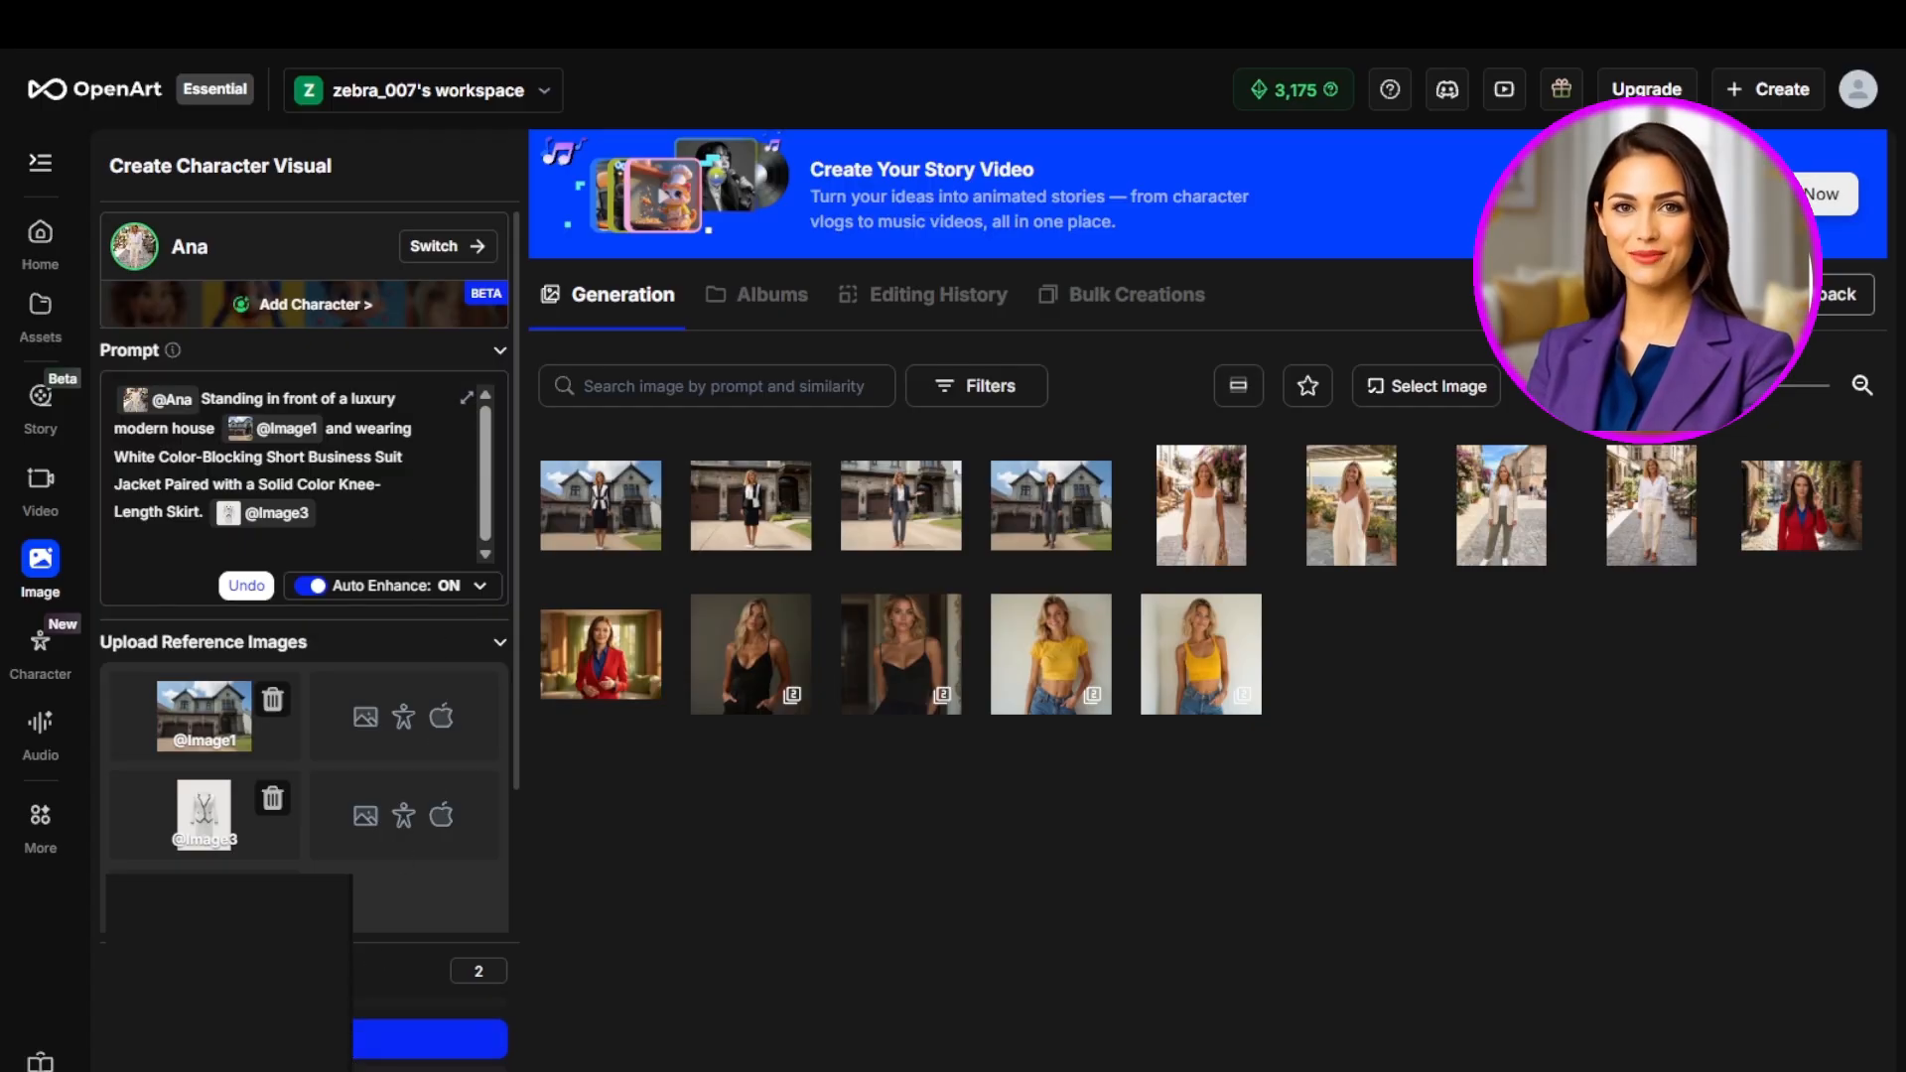
- Generate visuals of Ana using the luxury house prompt with the house and suit reference images, and review both results
{"action": "scroll", "coordinate": [518, 527], "scroll_direction": "down", "scroll_amount": 2}
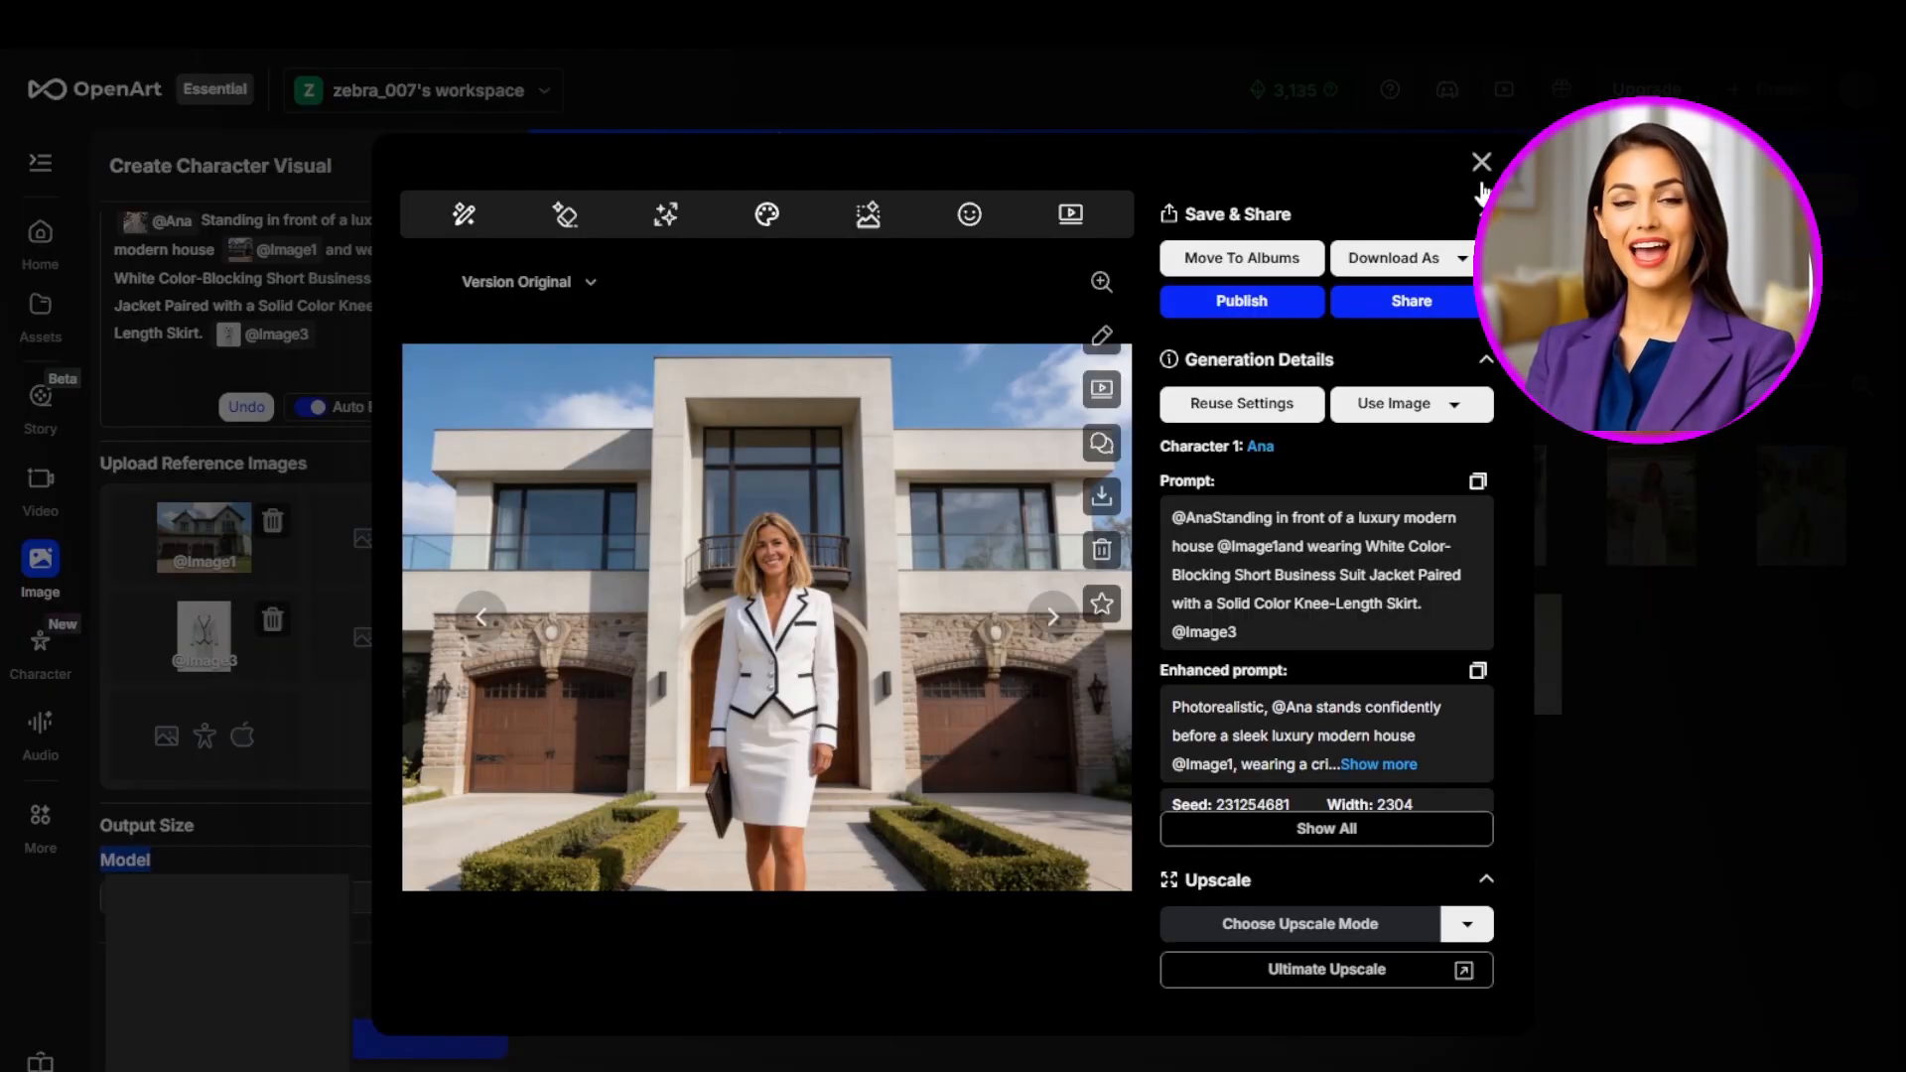
{"action": "left_click", "coordinate": [1480, 159]}
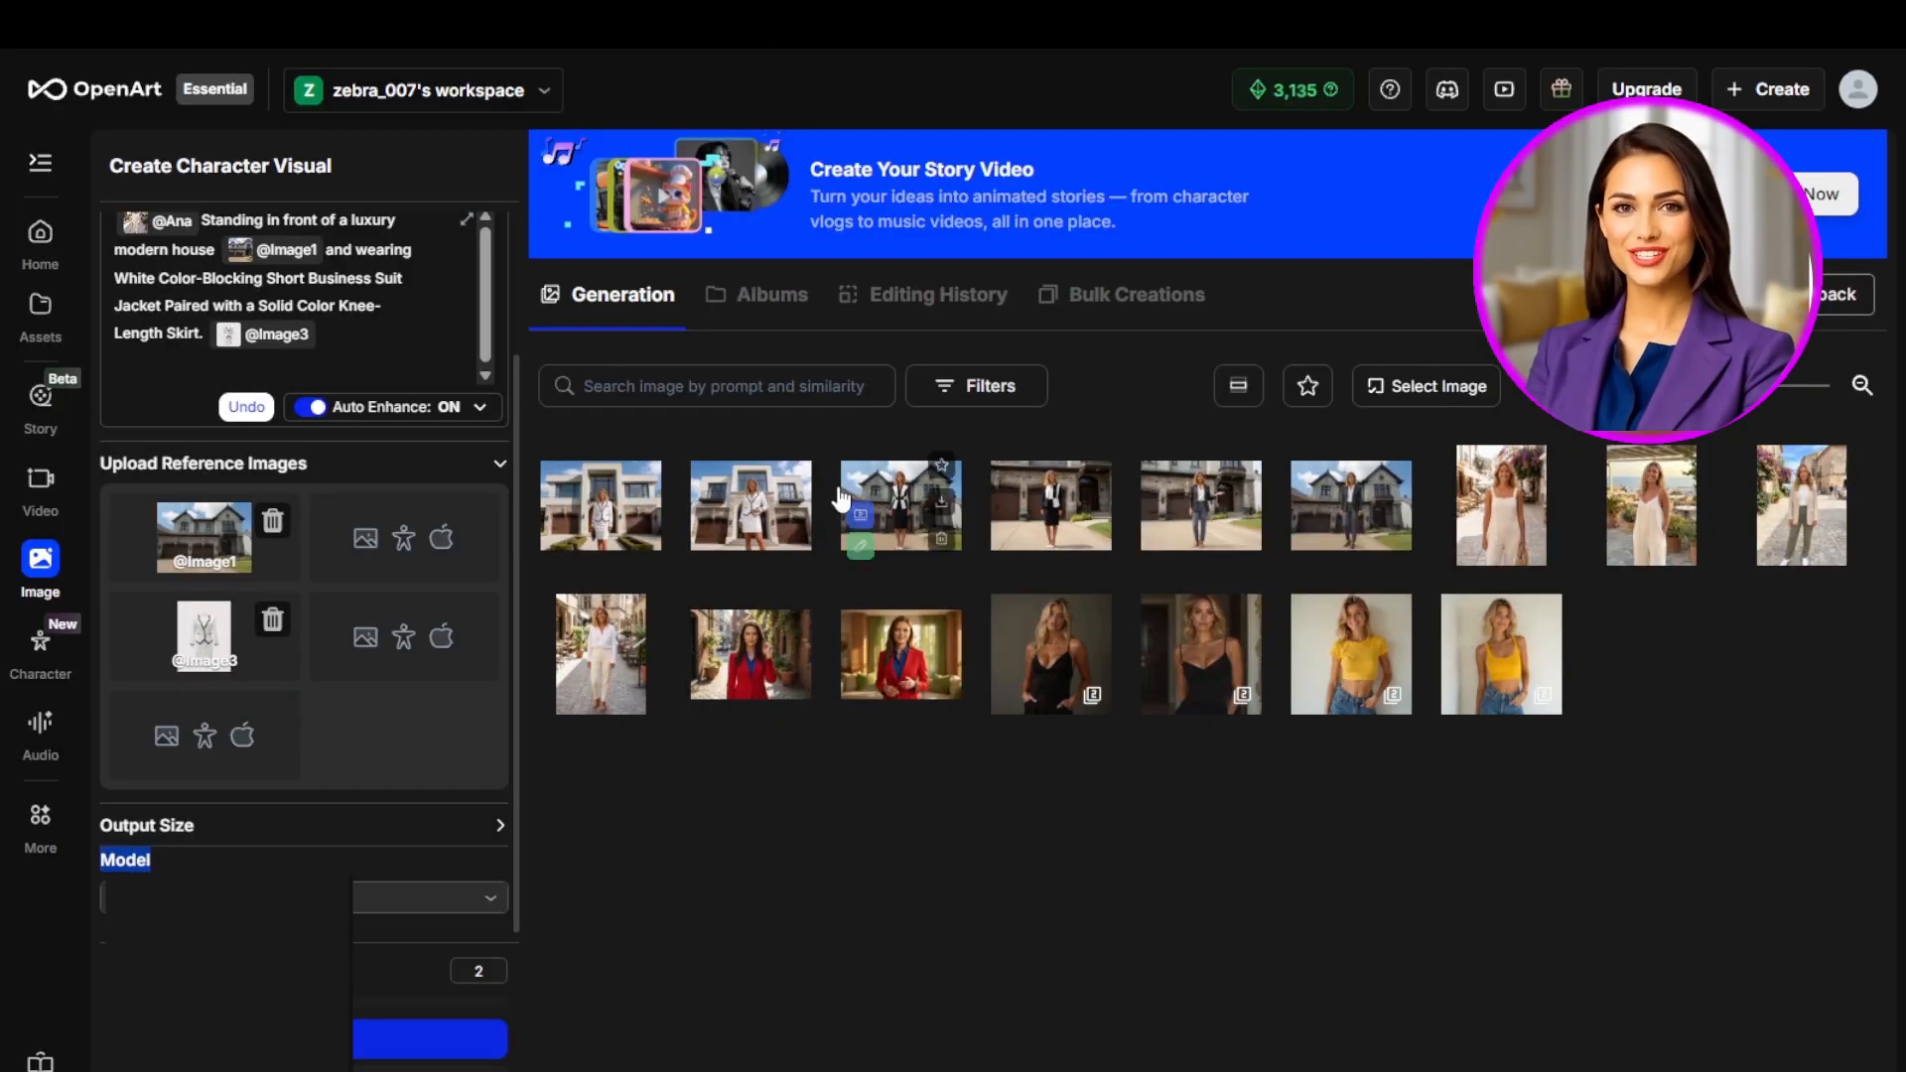
{"action": "left_click", "coordinate": [752, 531]}
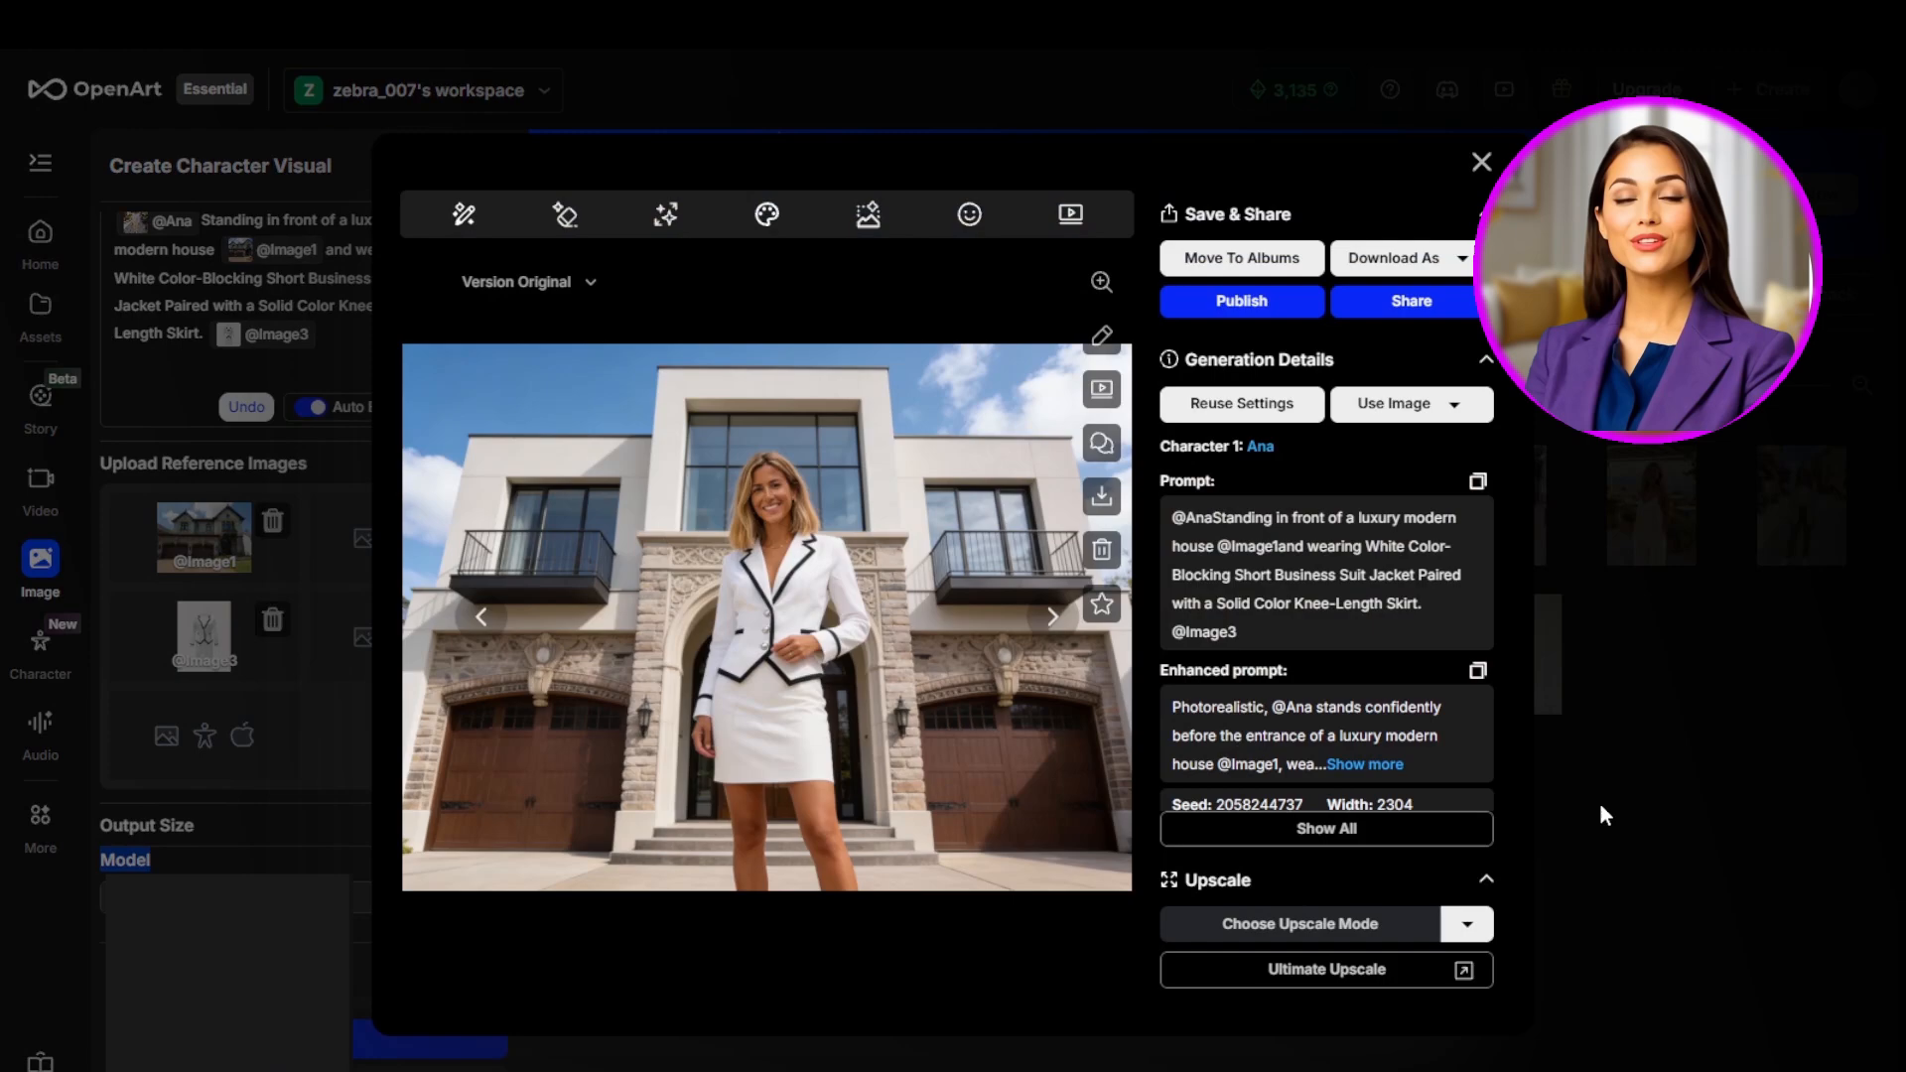
{"action": "left_click", "coordinate": [1482, 166]}
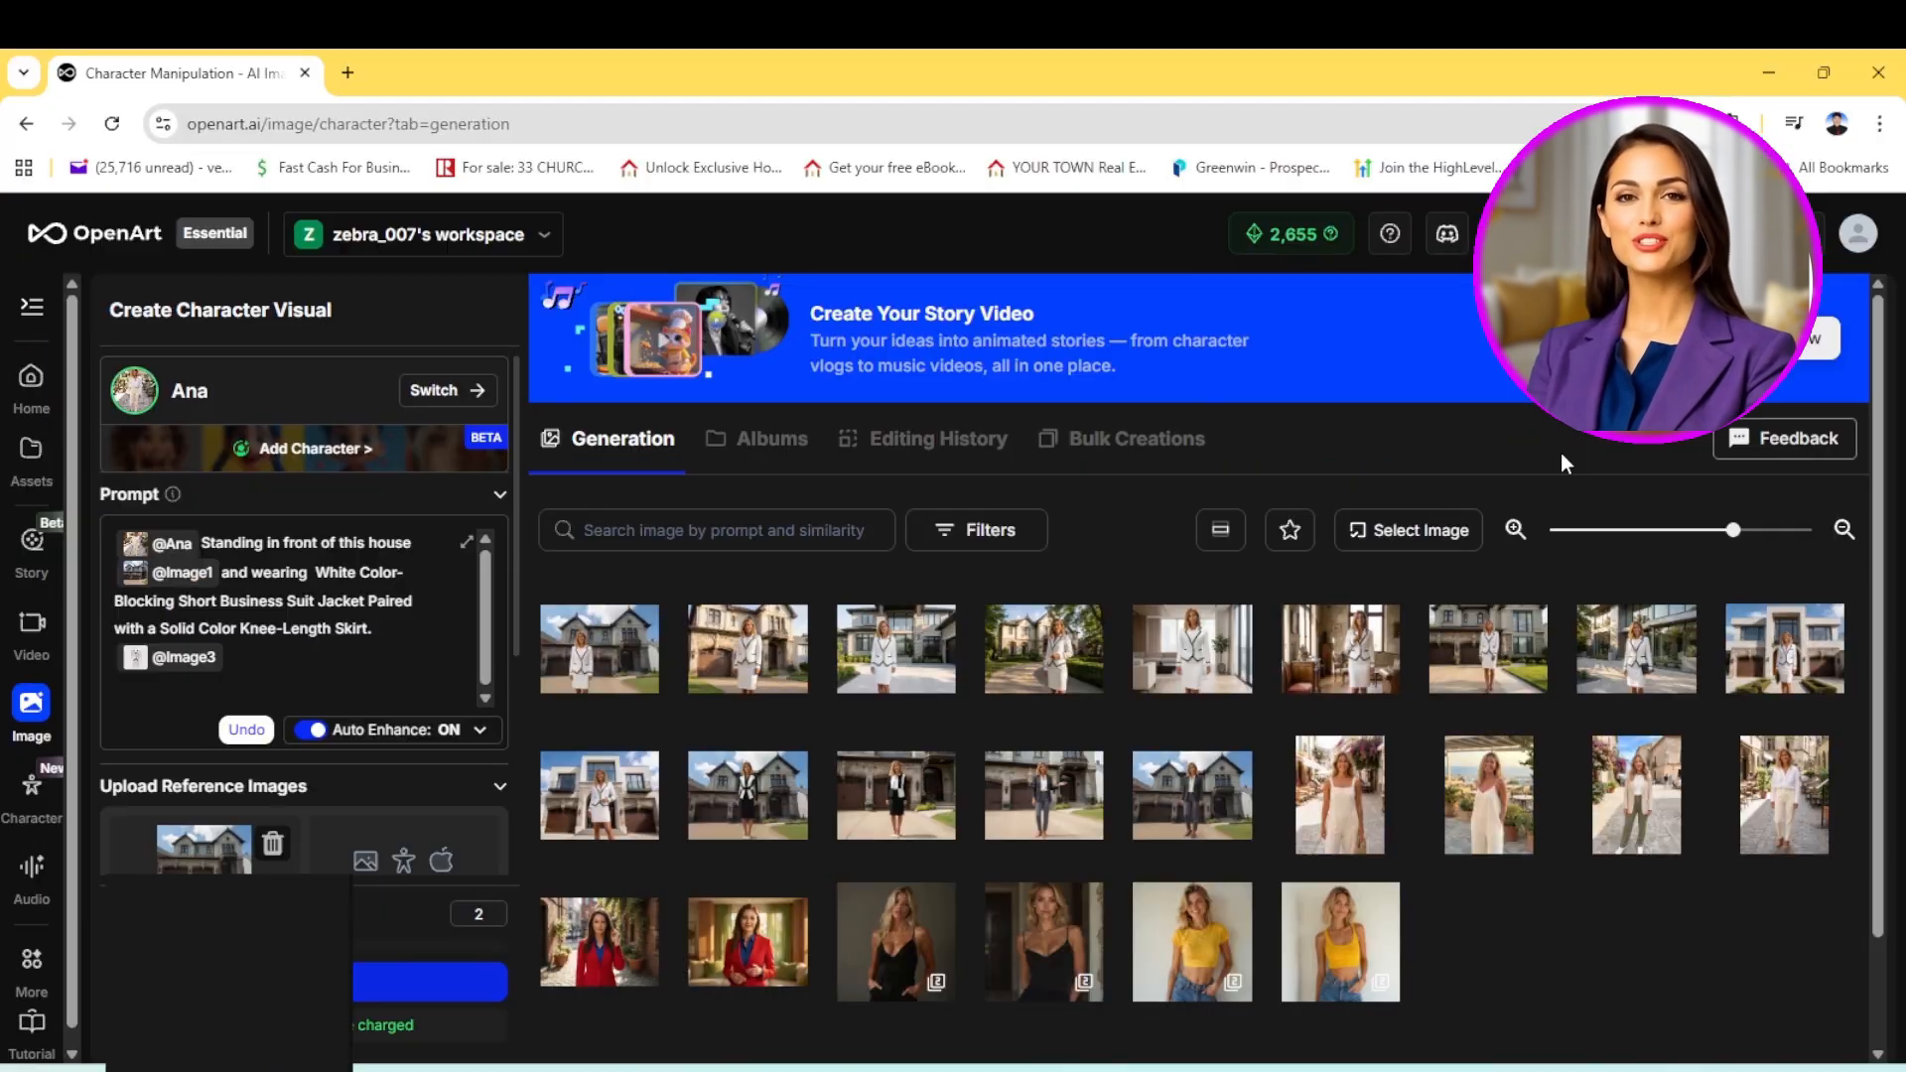
- Review the generated visuals of Ana in the white suit in front of the house and close to its garage door
{"action": "key", "text": "F11"}
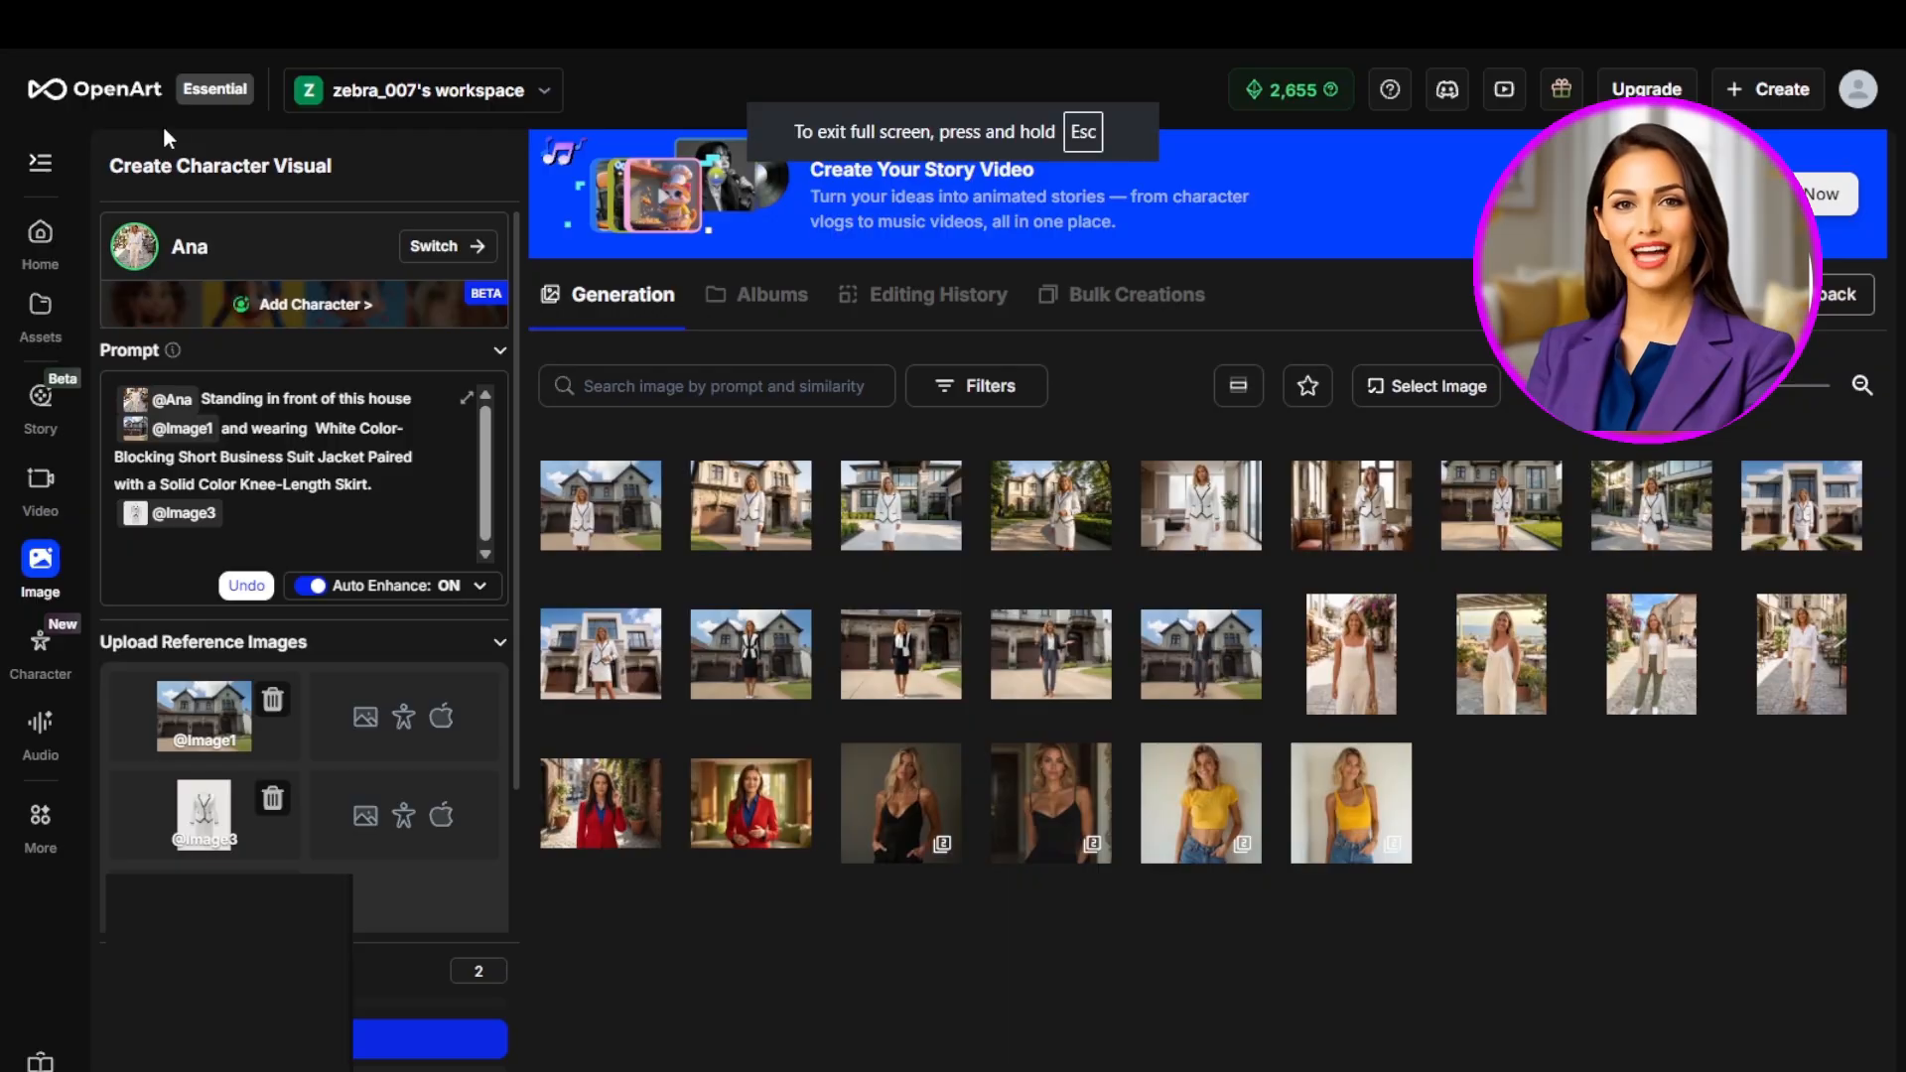
{"action": "left_click", "coordinate": [601, 505]}
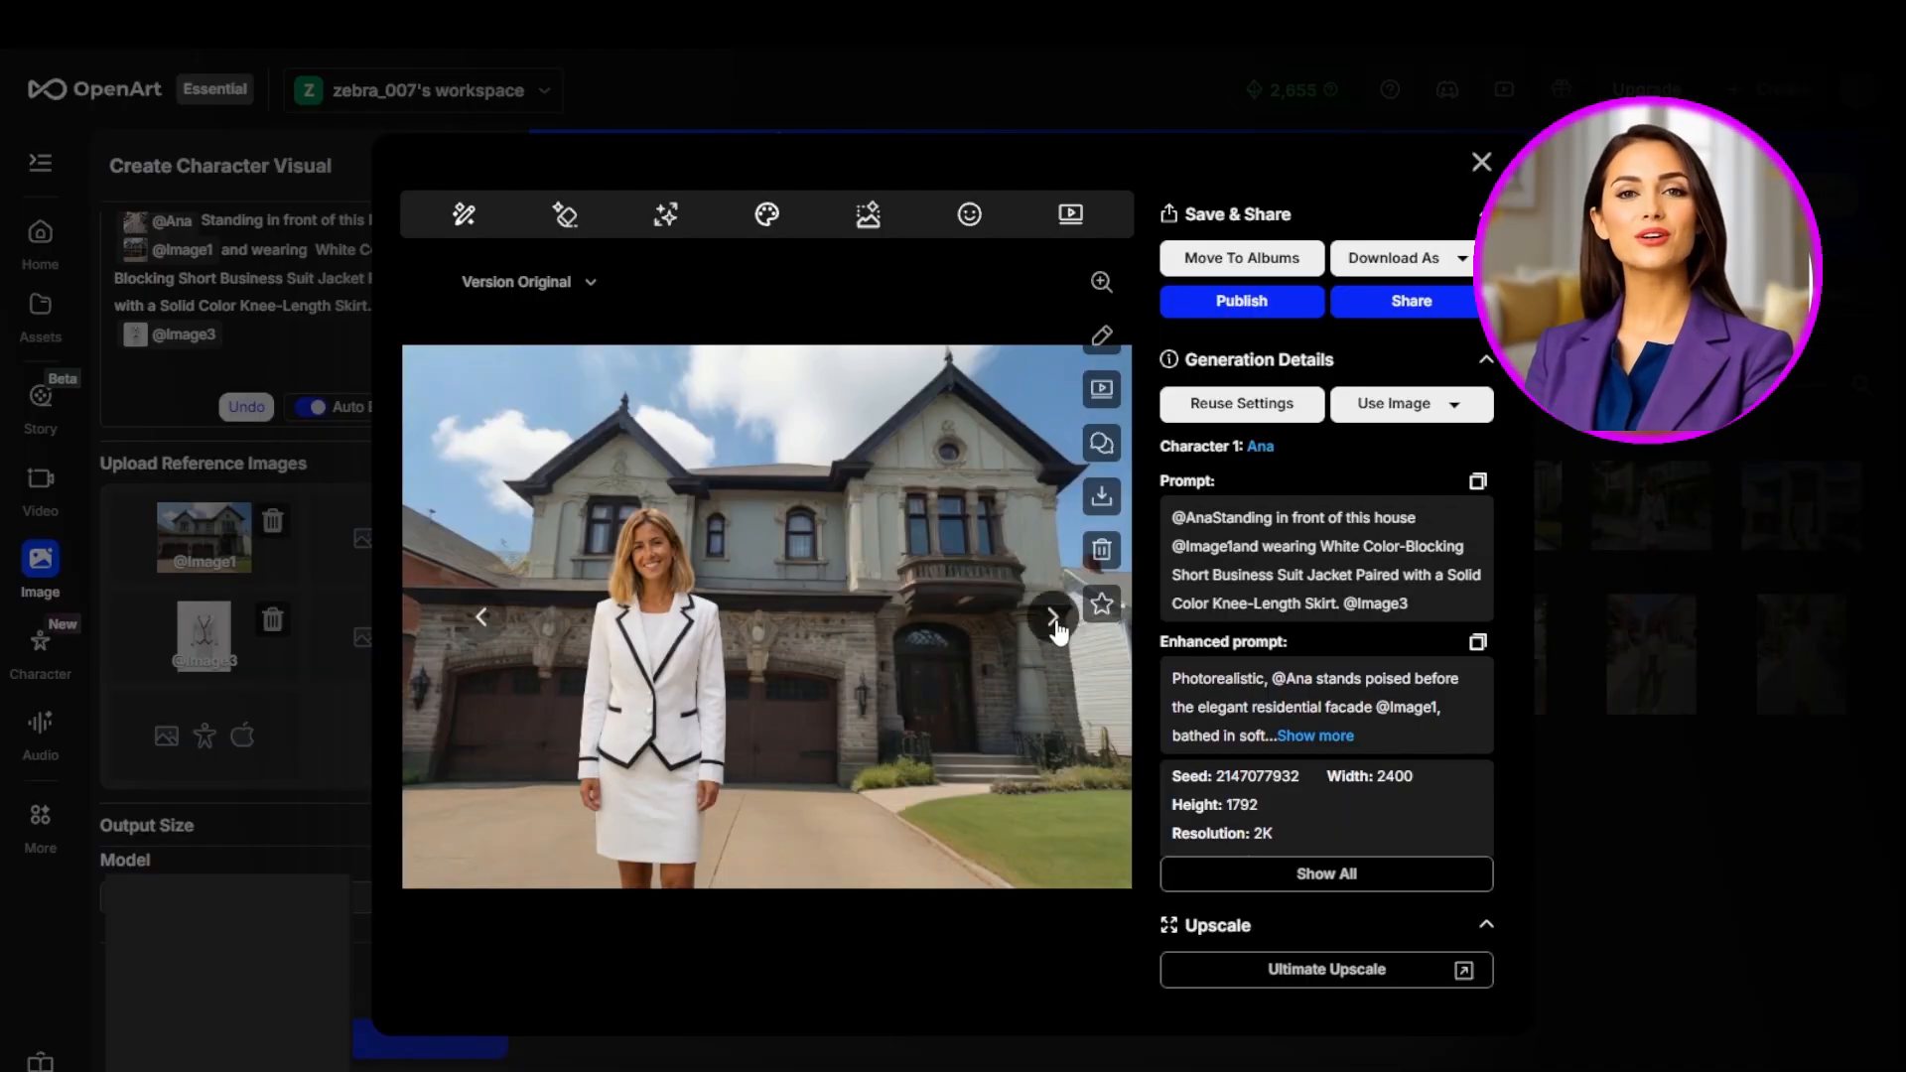
{"action": "left_click", "coordinate": [1054, 618]}
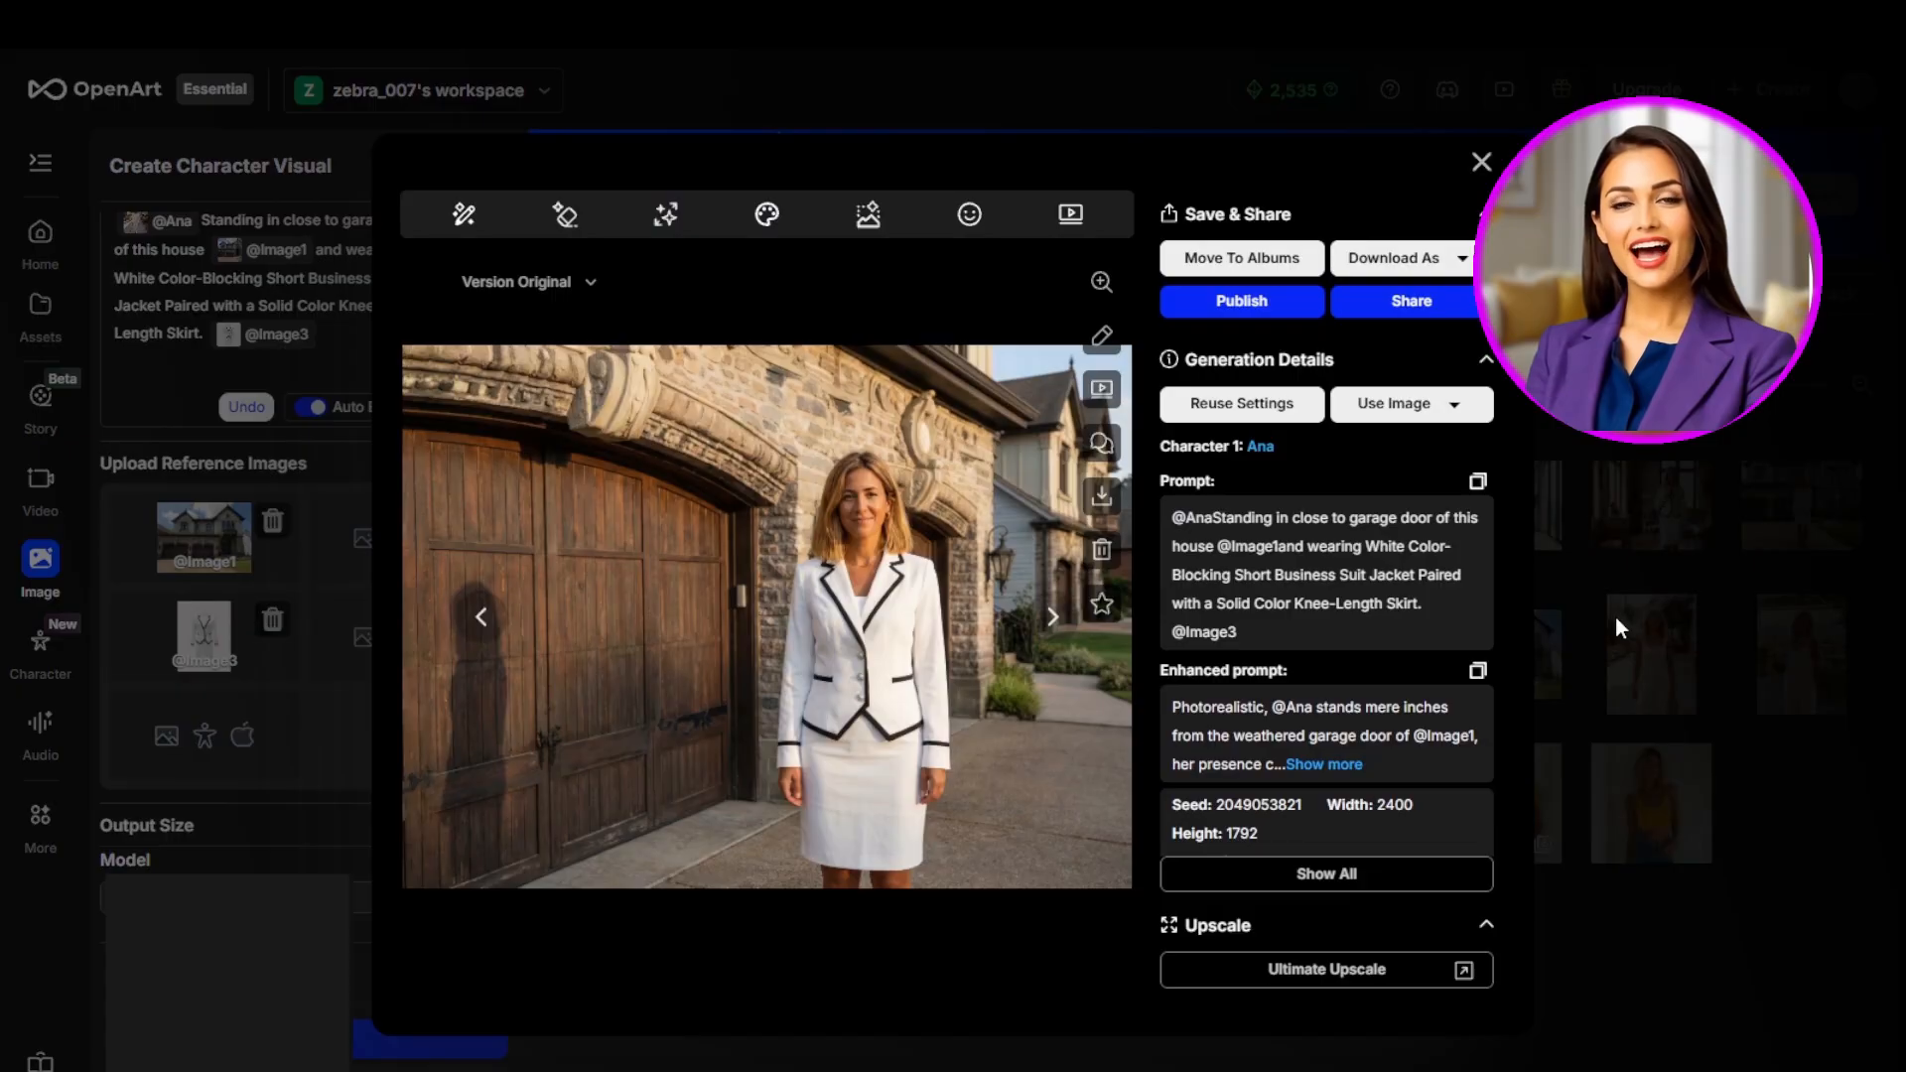
{"action": "left_click", "coordinate": [480, 623]}
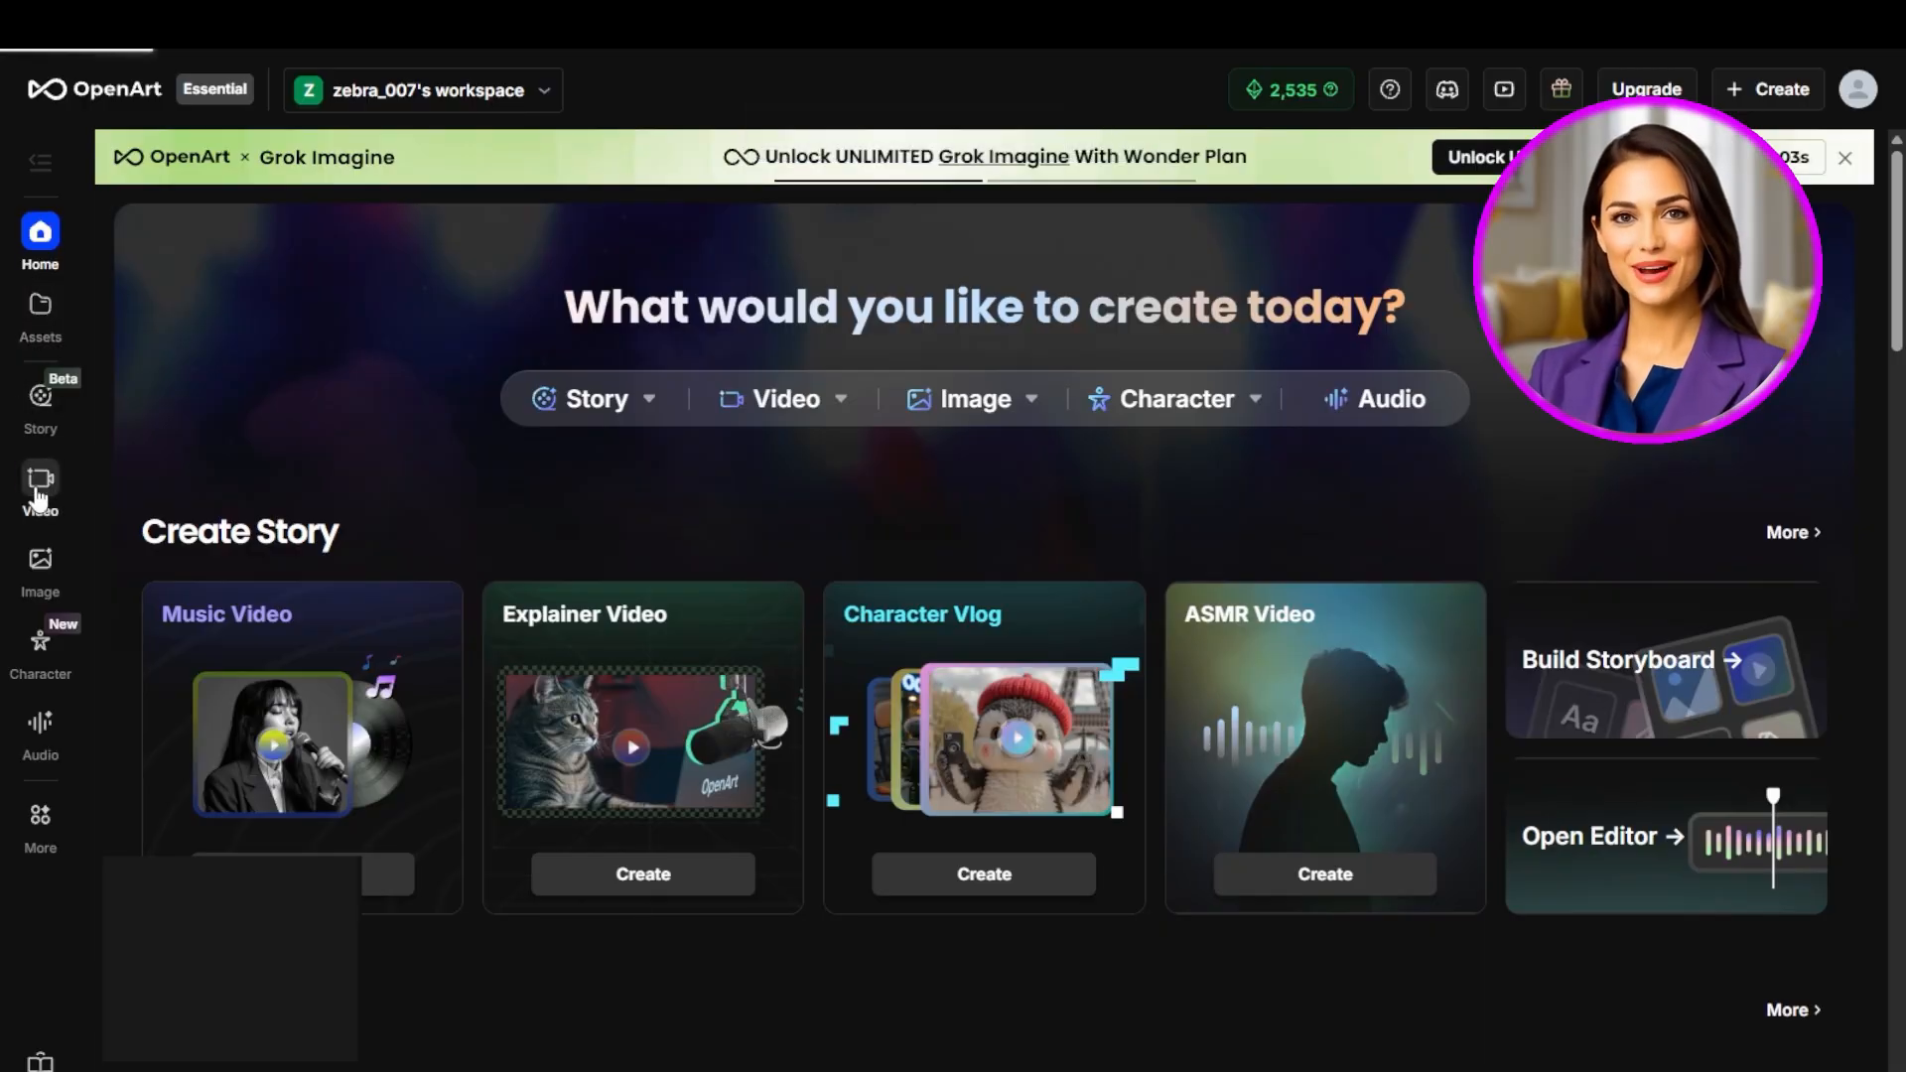
- Start an image-to-video creation and choose Kling 2.6 as its model
{"action": "left_click", "coordinate": [40, 482]}
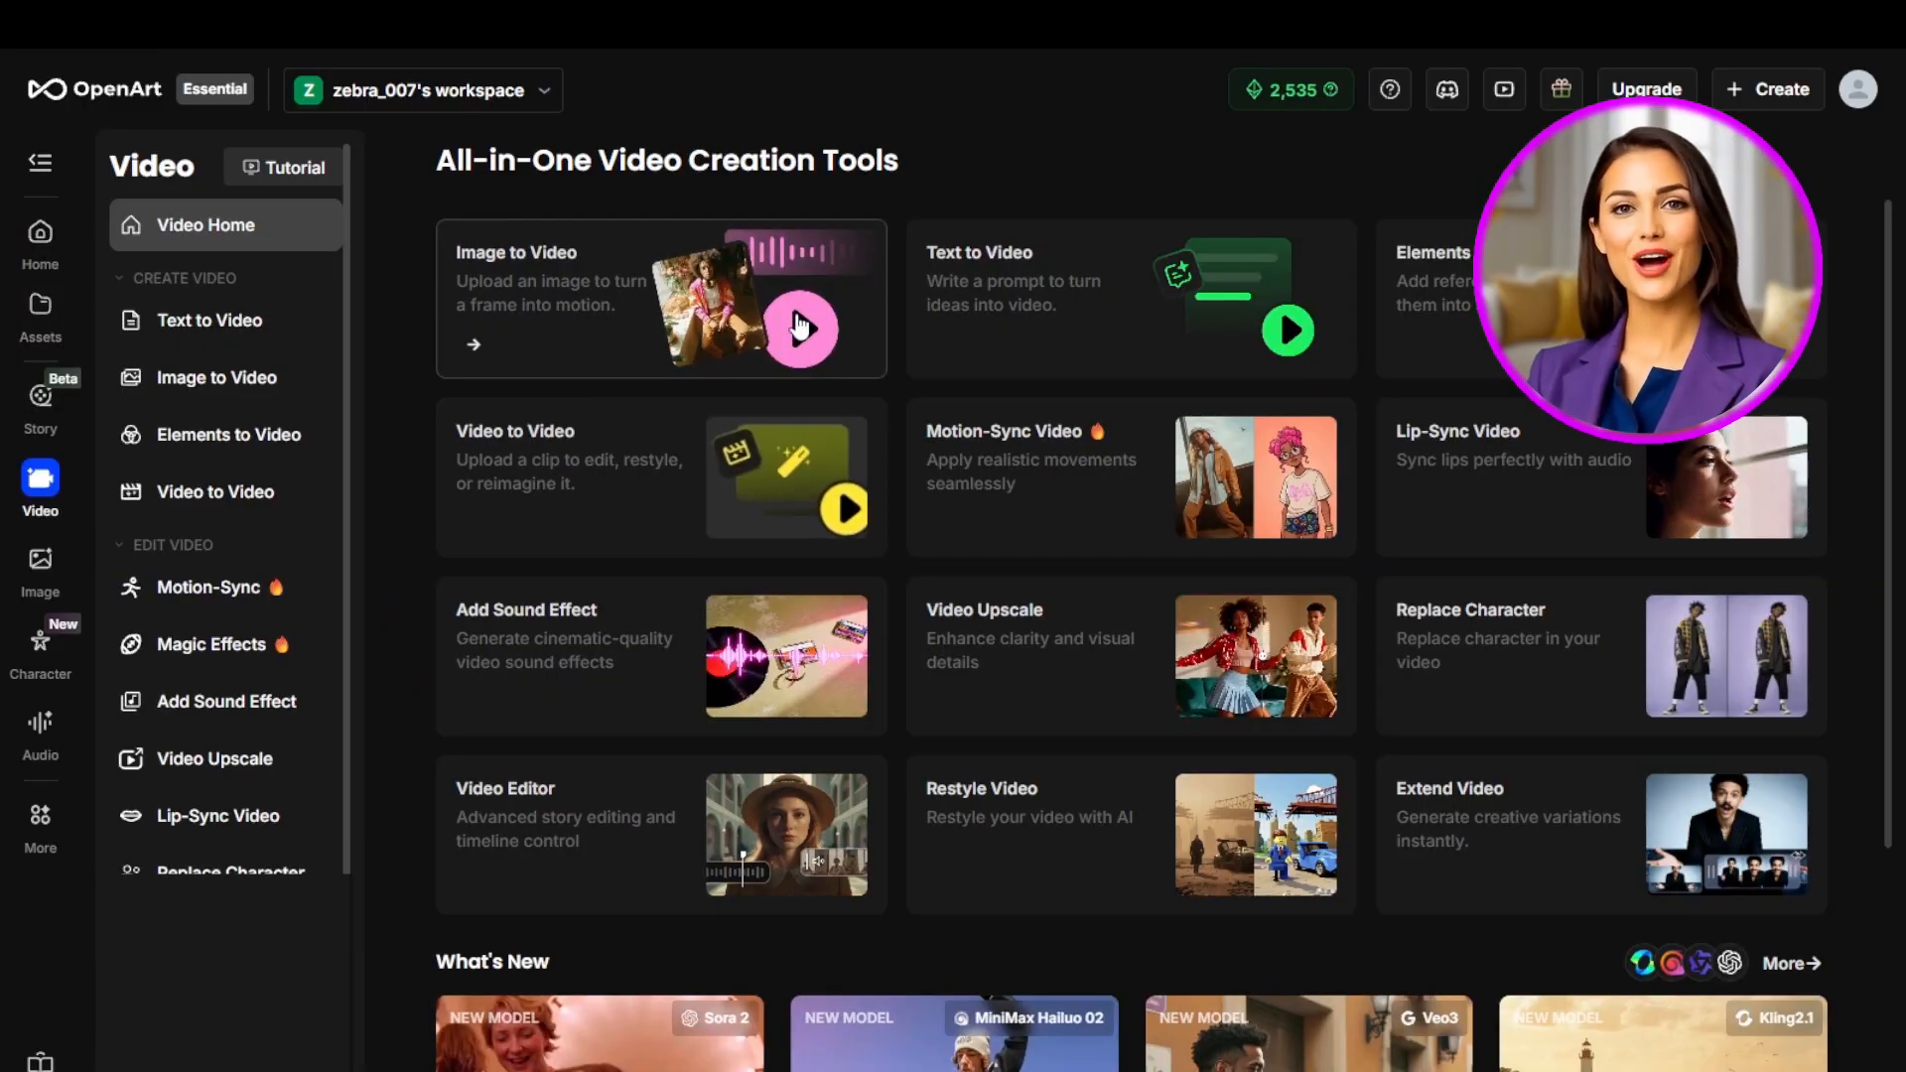
{"action": "left_click", "coordinate": [799, 325]}
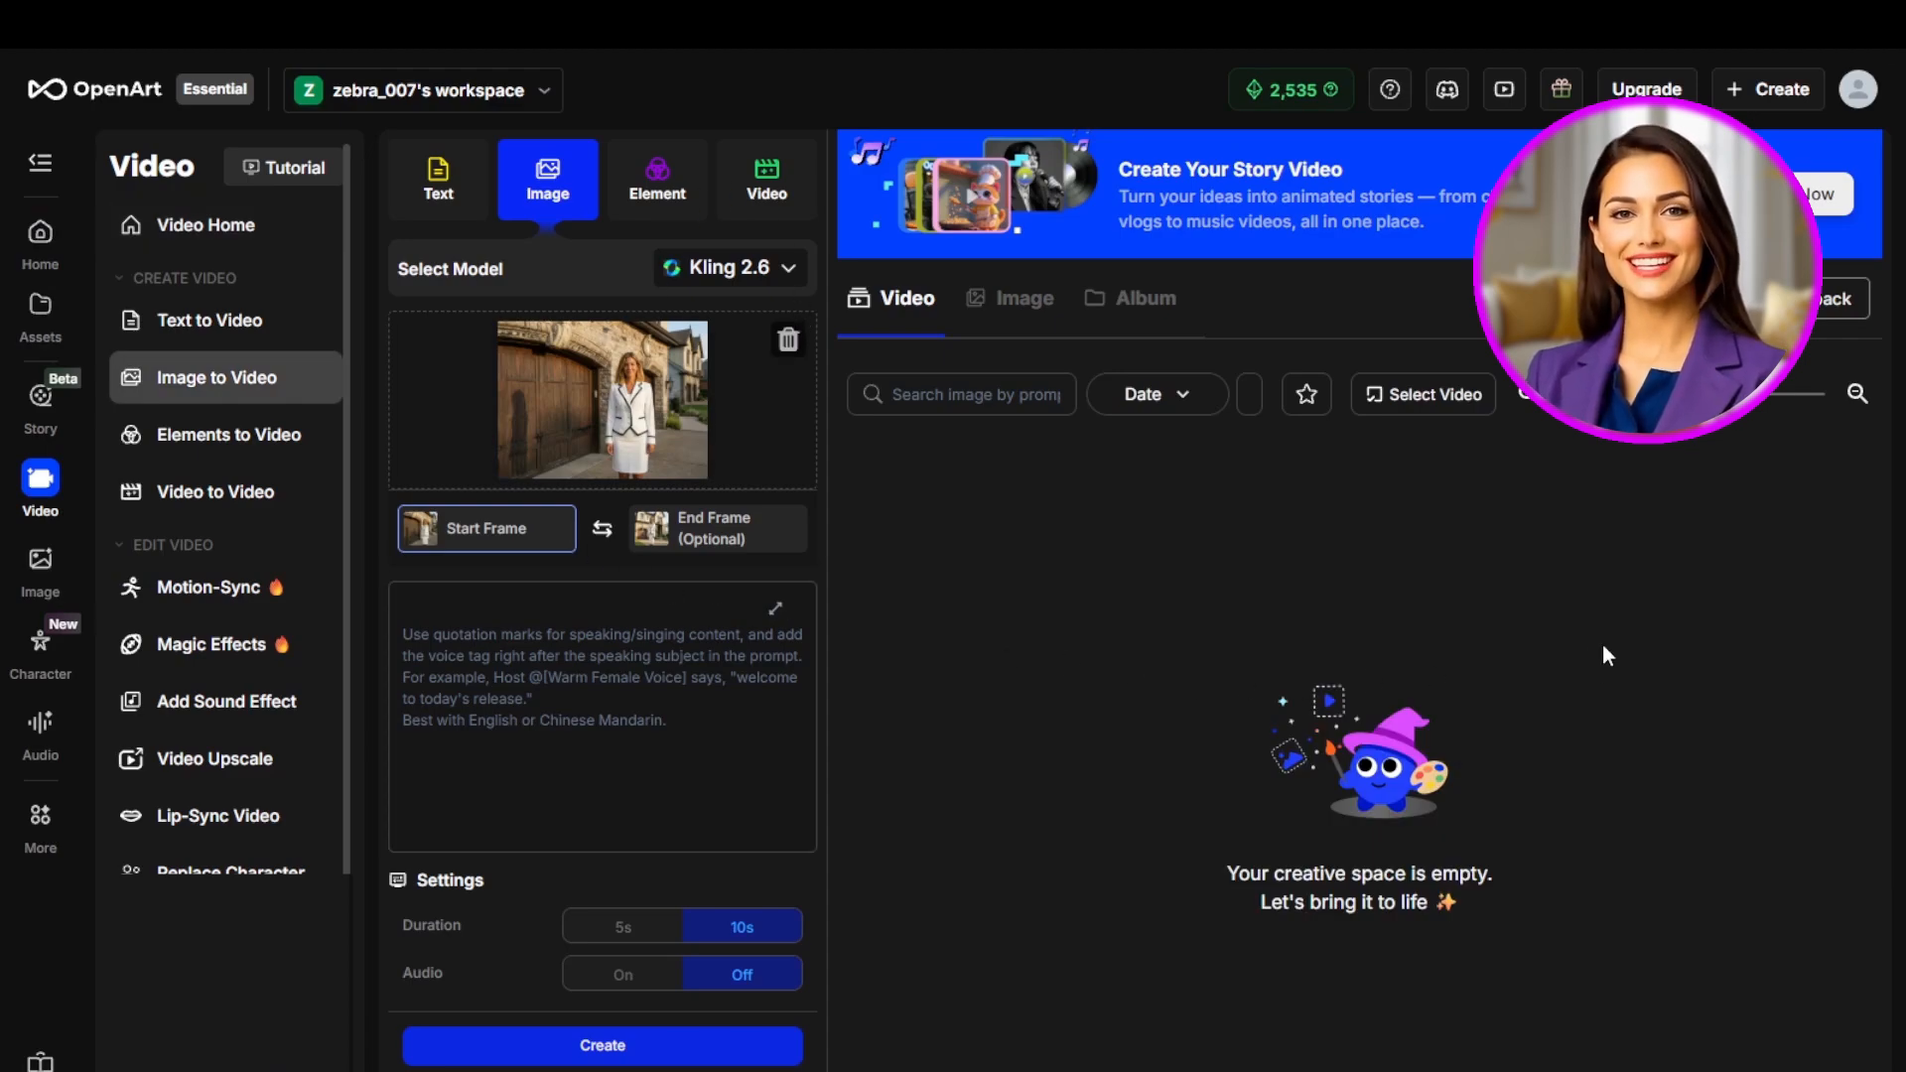
{"action": "left_click", "coordinate": [791, 270]}
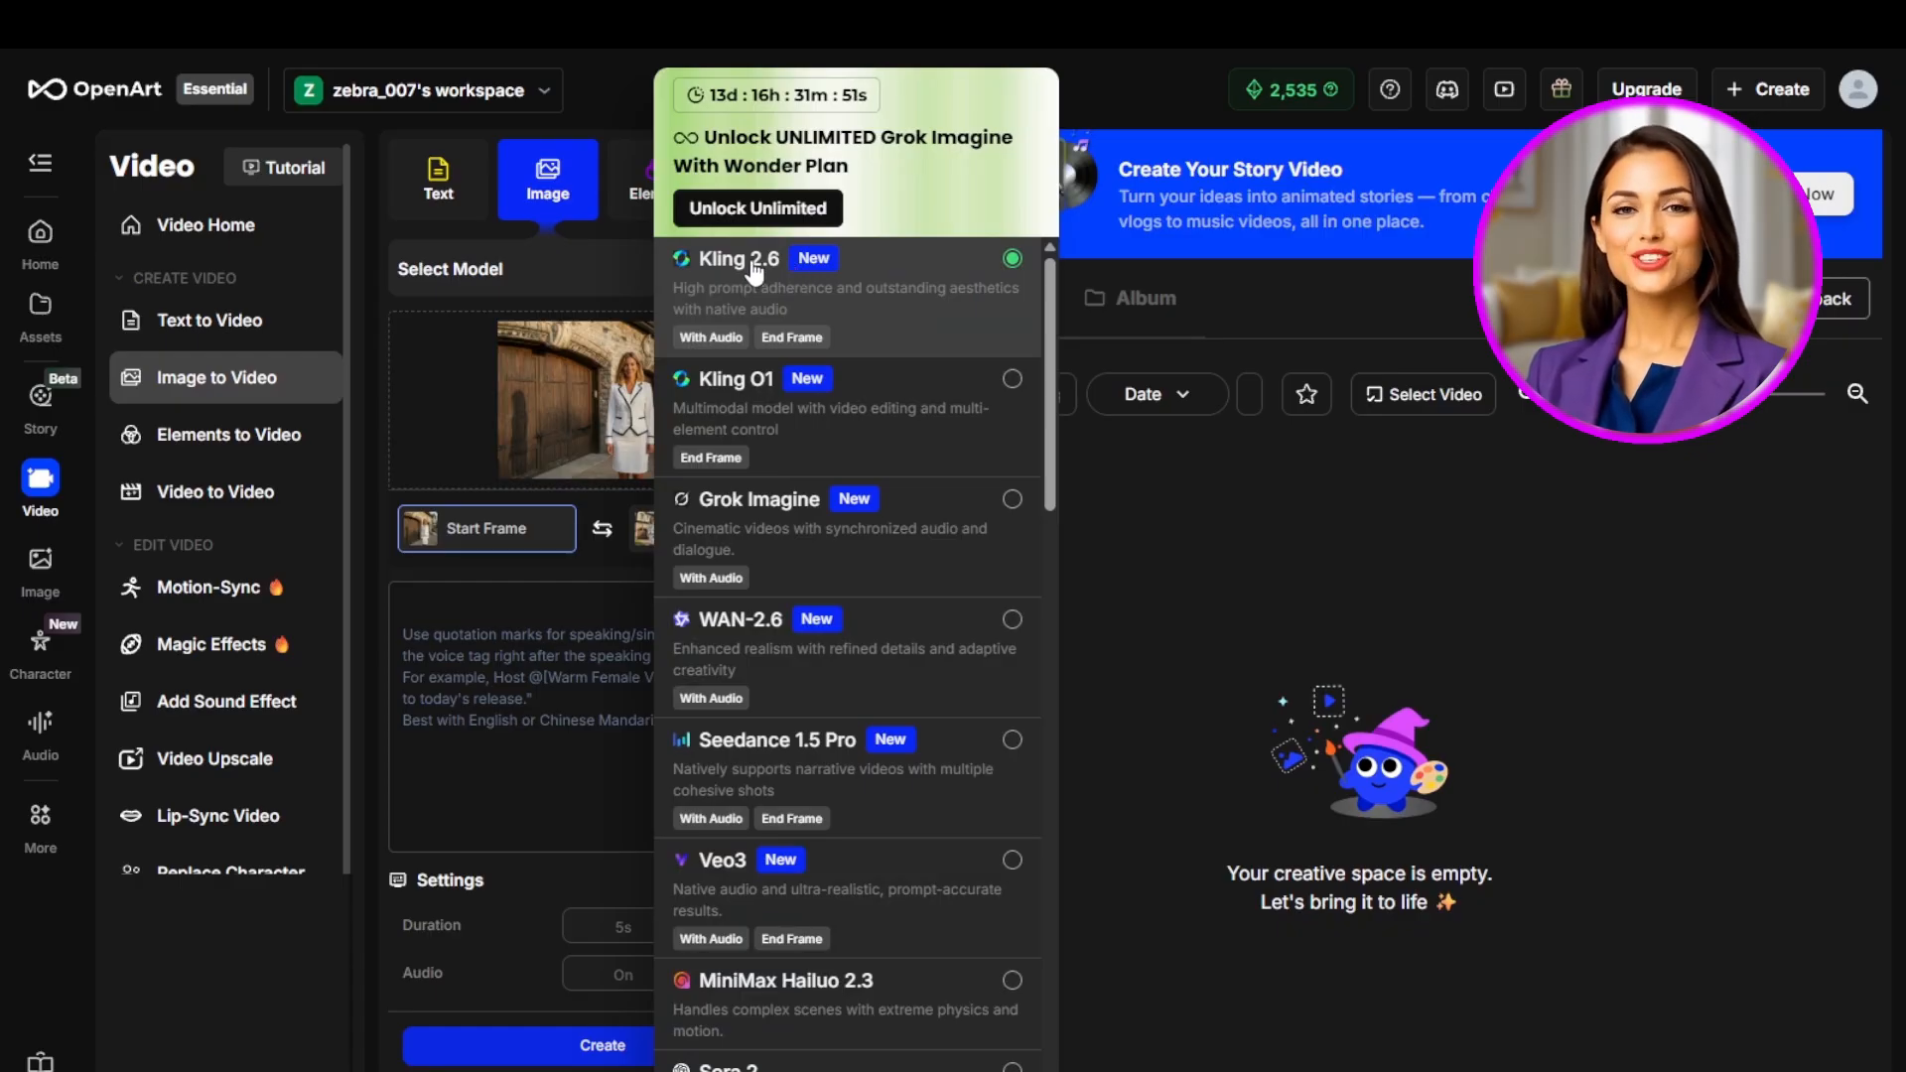
{"action": "left_click", "coordinate": [754, 263]}
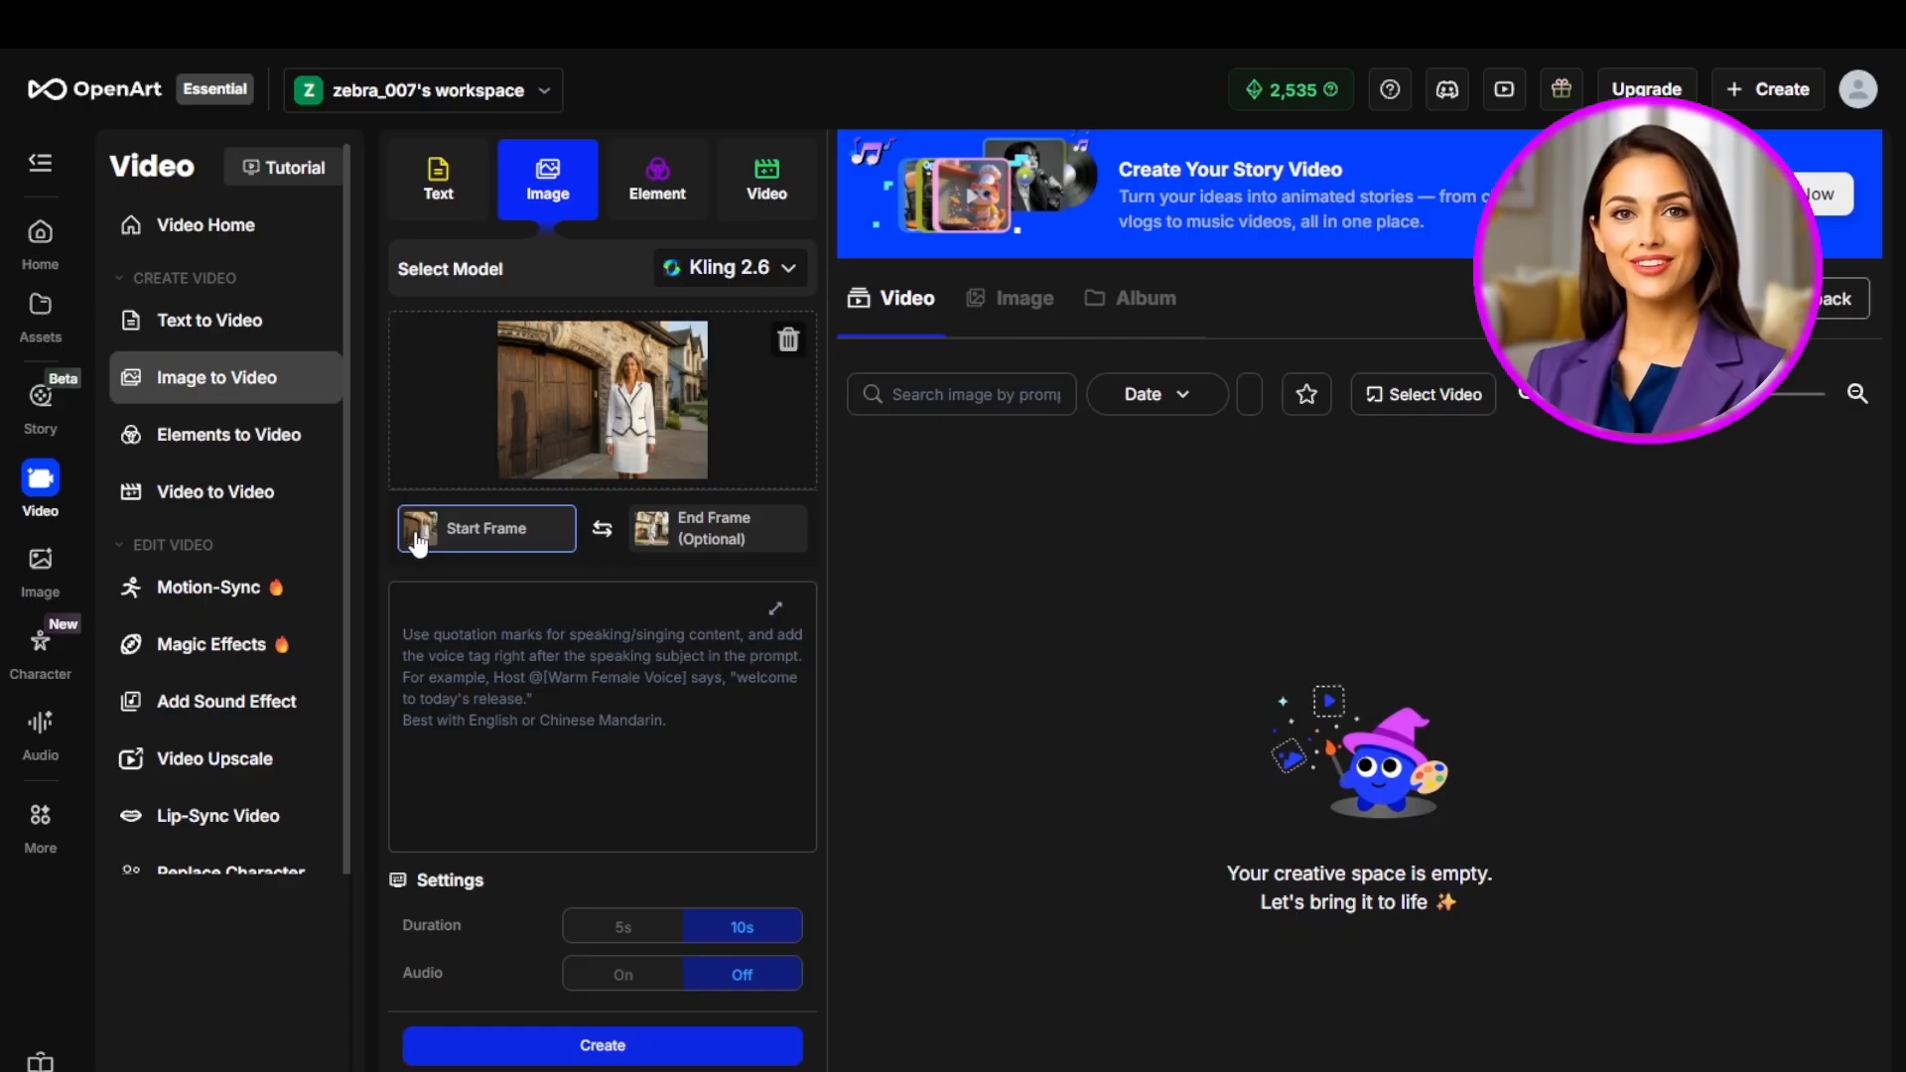
- Generate a 10-second video without audio from the garage-door start frame to the house-front end frame, and play it
{"action": "left_click", "coordinate": [663, 534]}
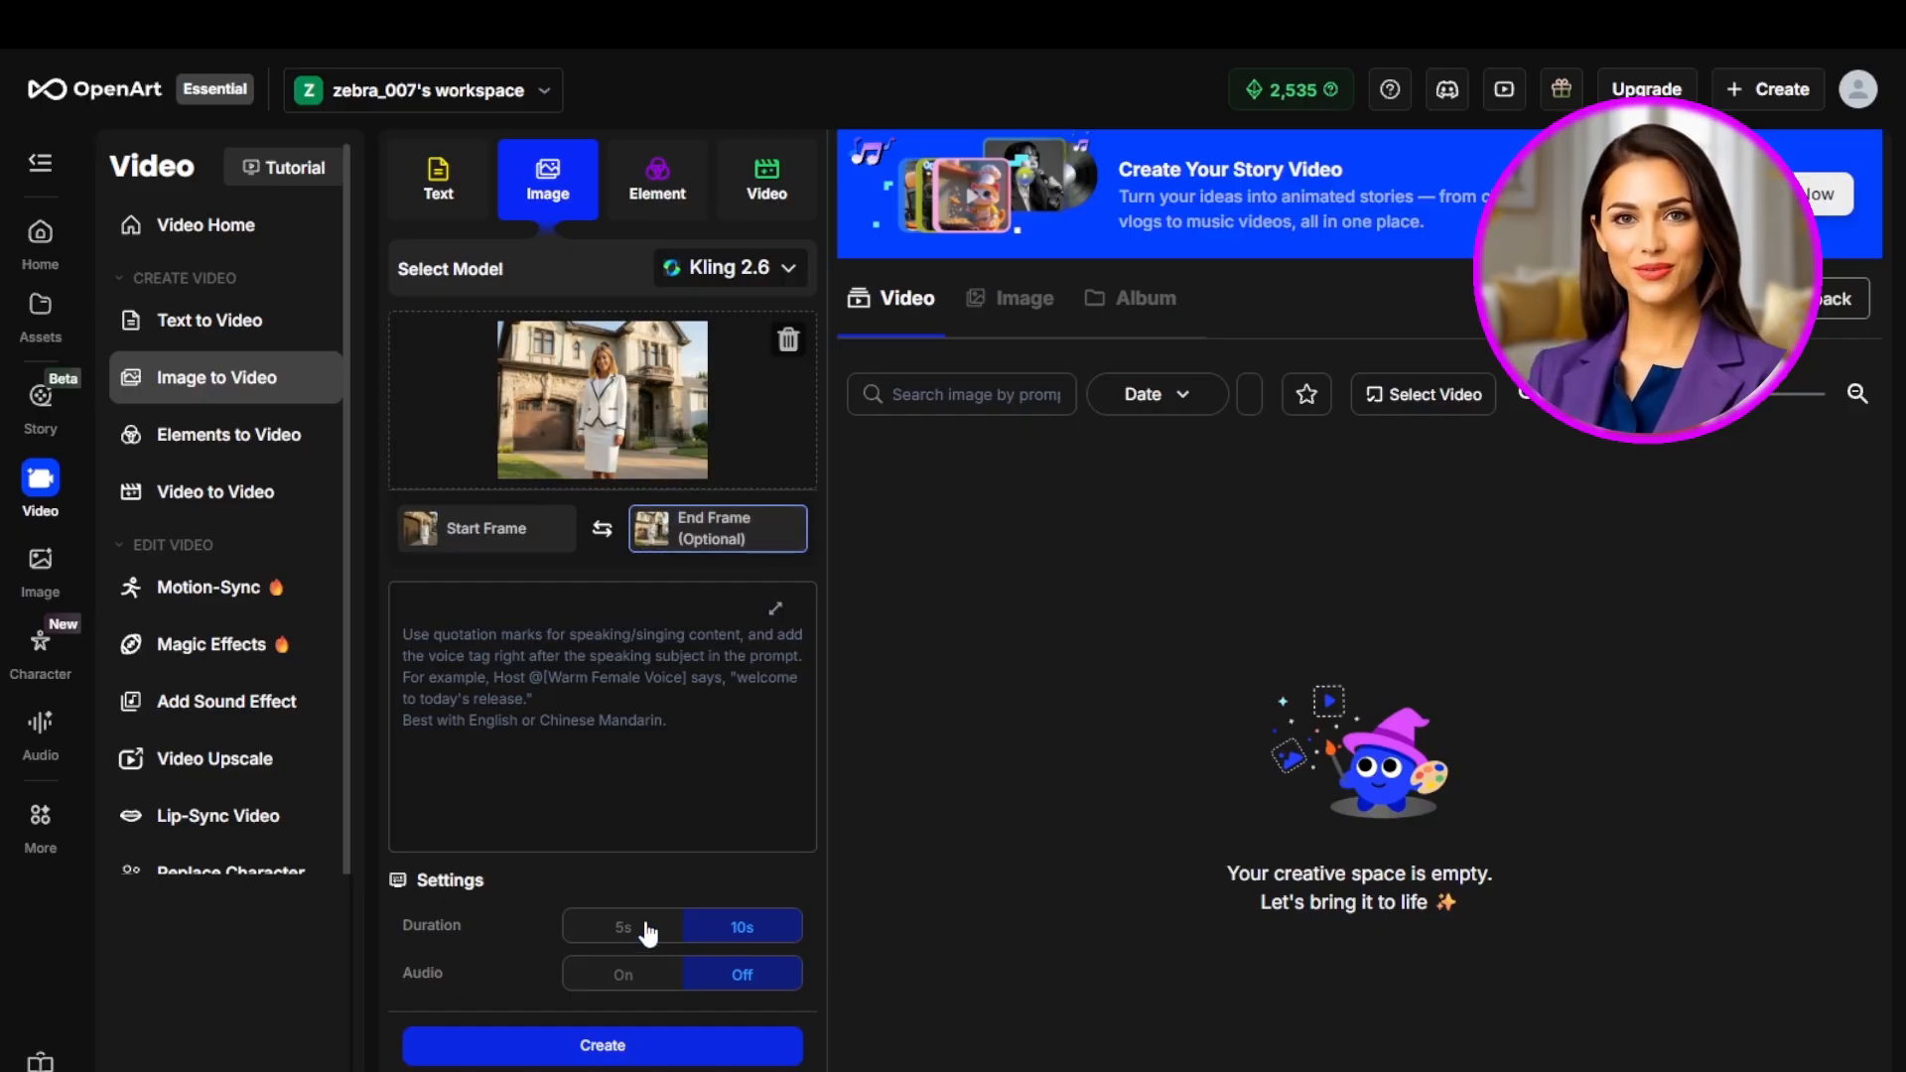
{"action": "left_click", "coordinate": [742, 936]}
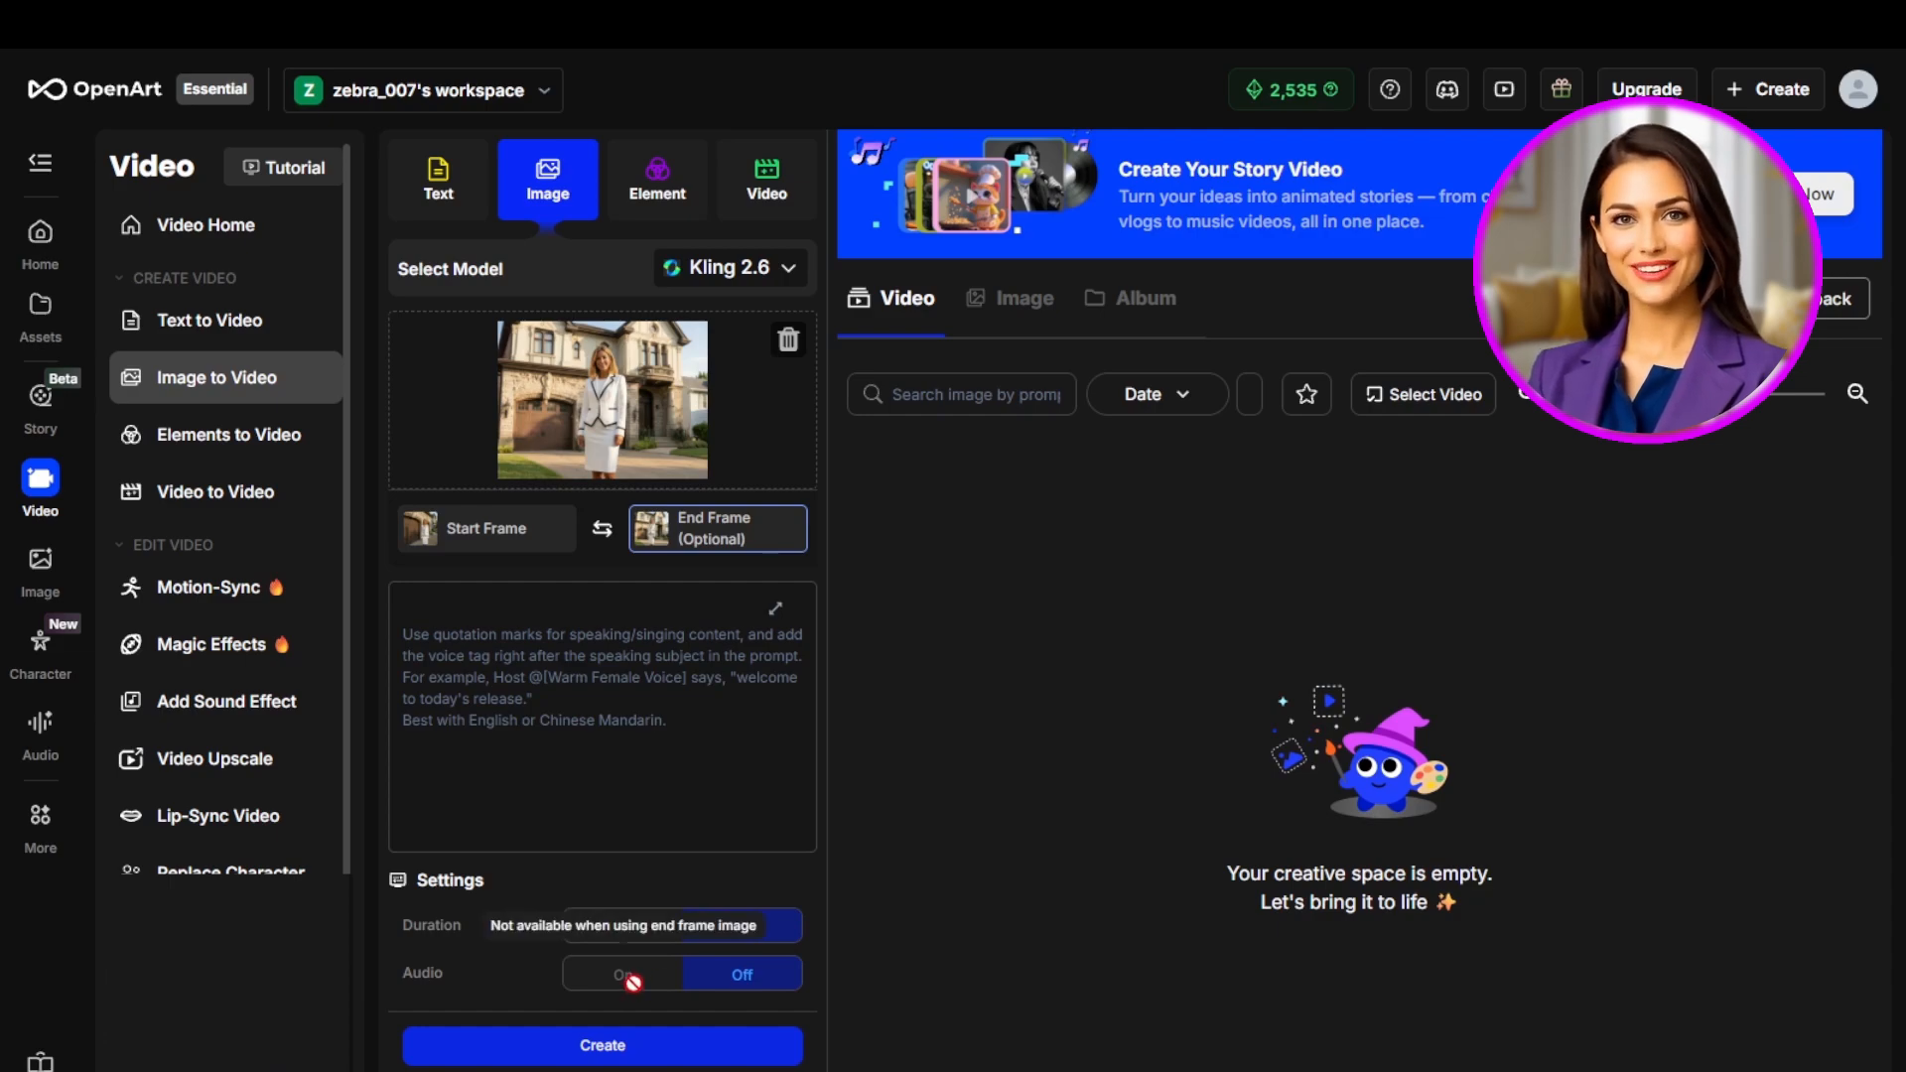
{"action": "left_click", "coordinate": [603, 1045]}
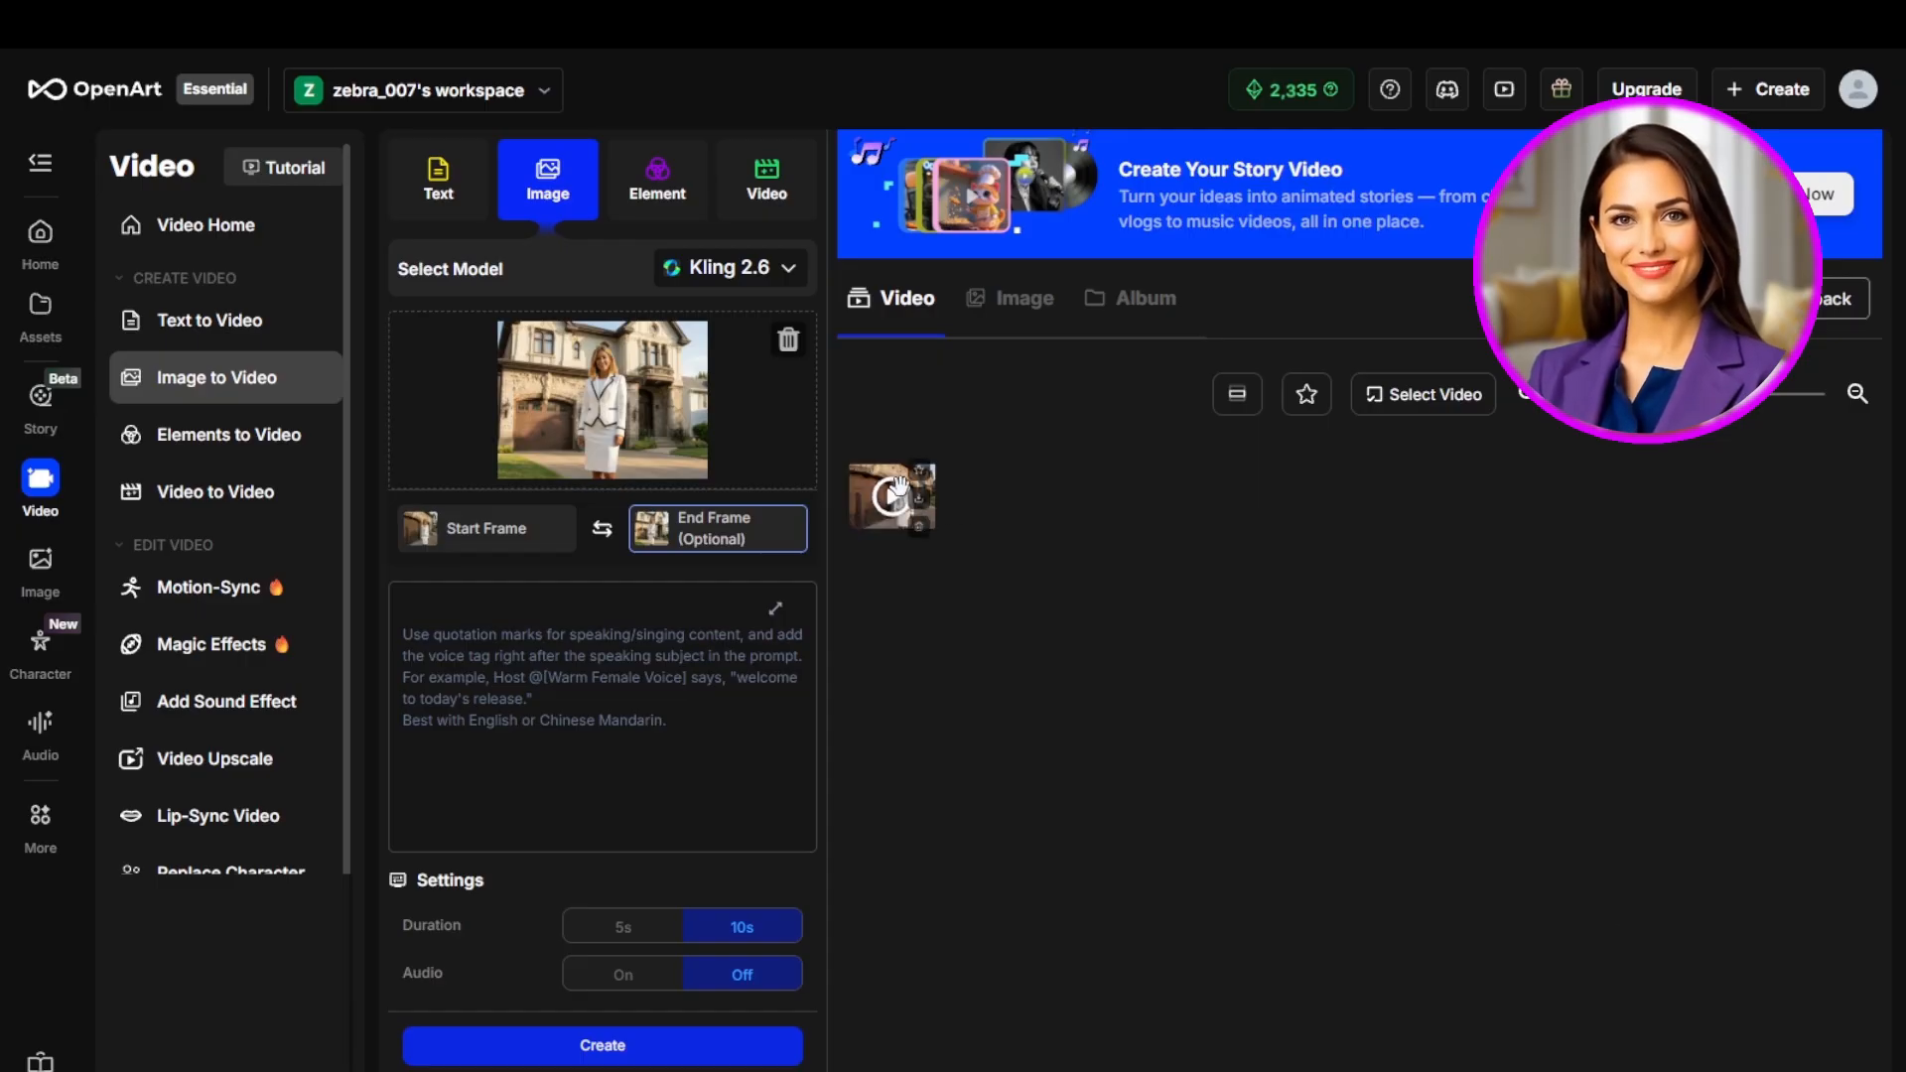
{"action": "left_click", "coordinate": [893, 493]}
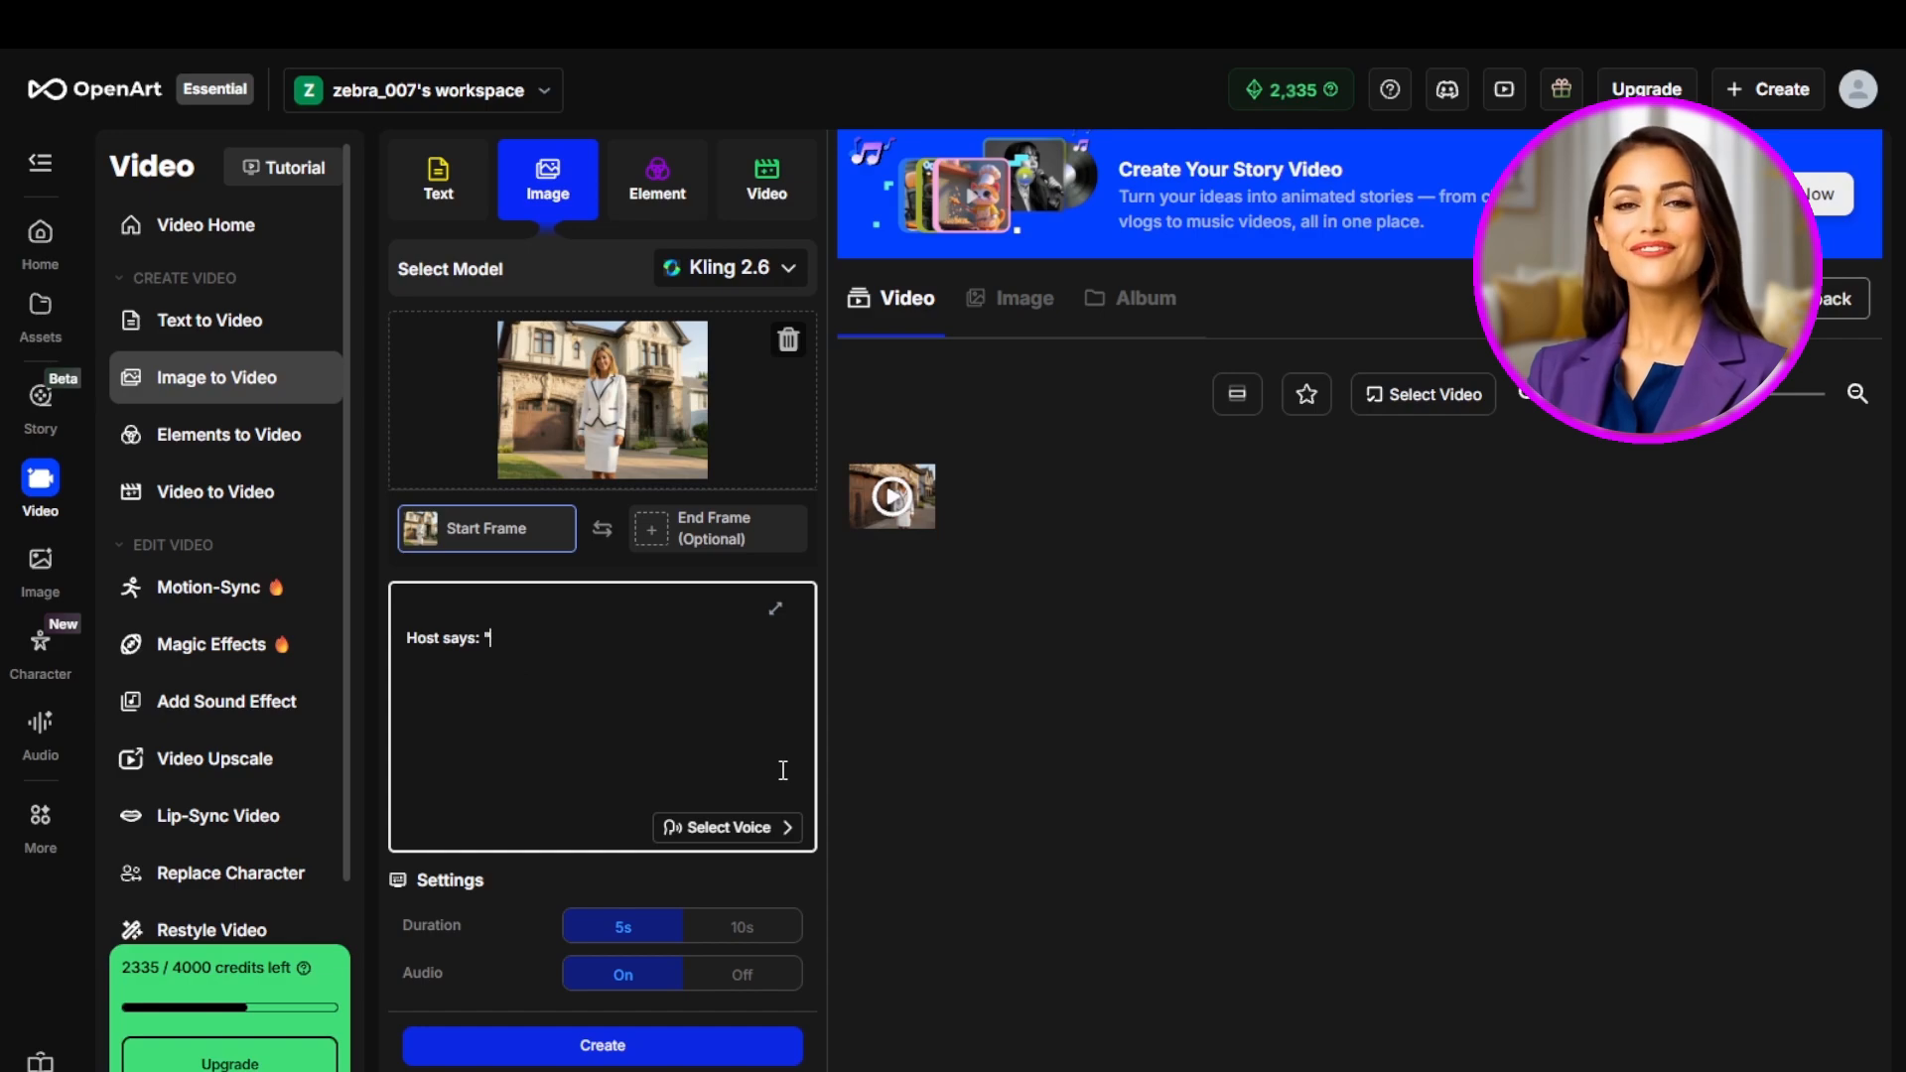
- Generate a 5-second video with audio where the host says "Welcome to this beautiful luxury property — a perfect blend of elegance and comfort." using the Catherine voice
{"action": "type", "text": "Welcome to this beautiful luxury property — a perfect blend of elegance and comfort."}
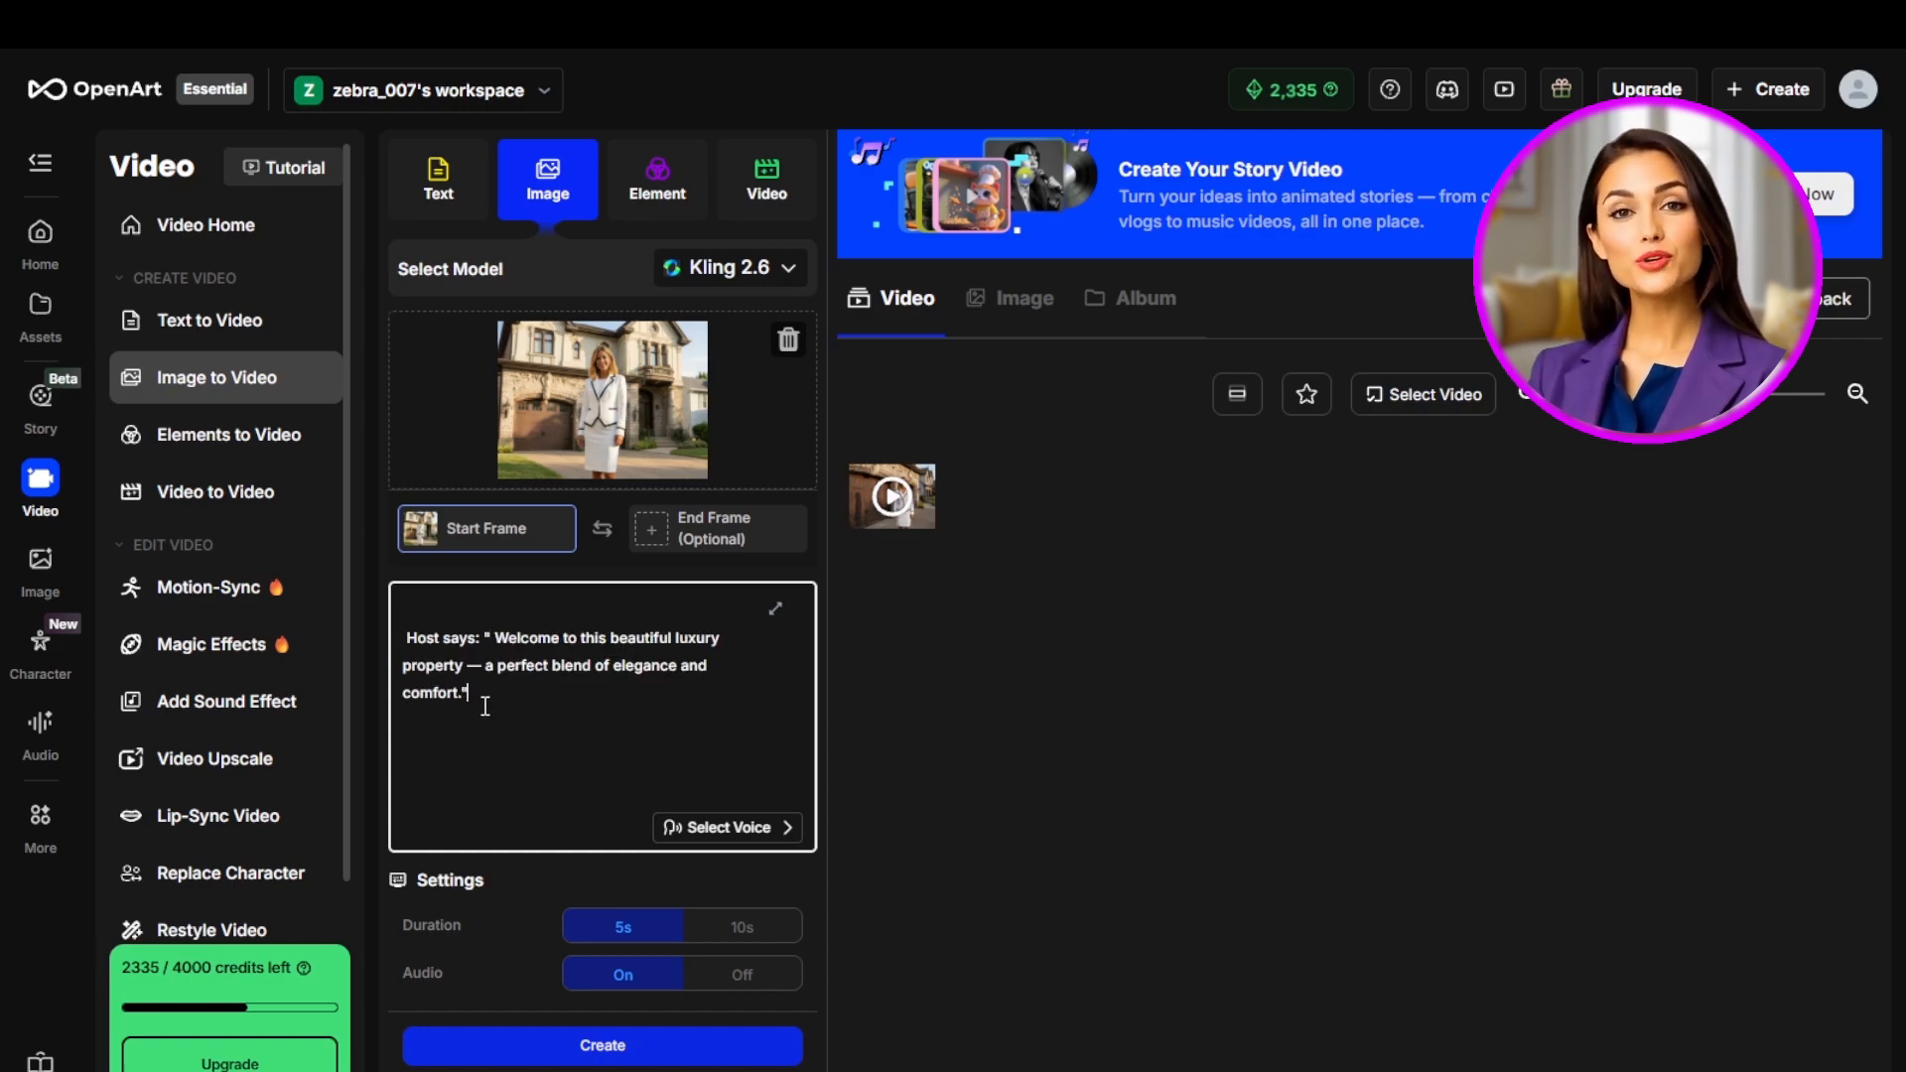
{"action": "left_click", "coordinate": [789, 828]}
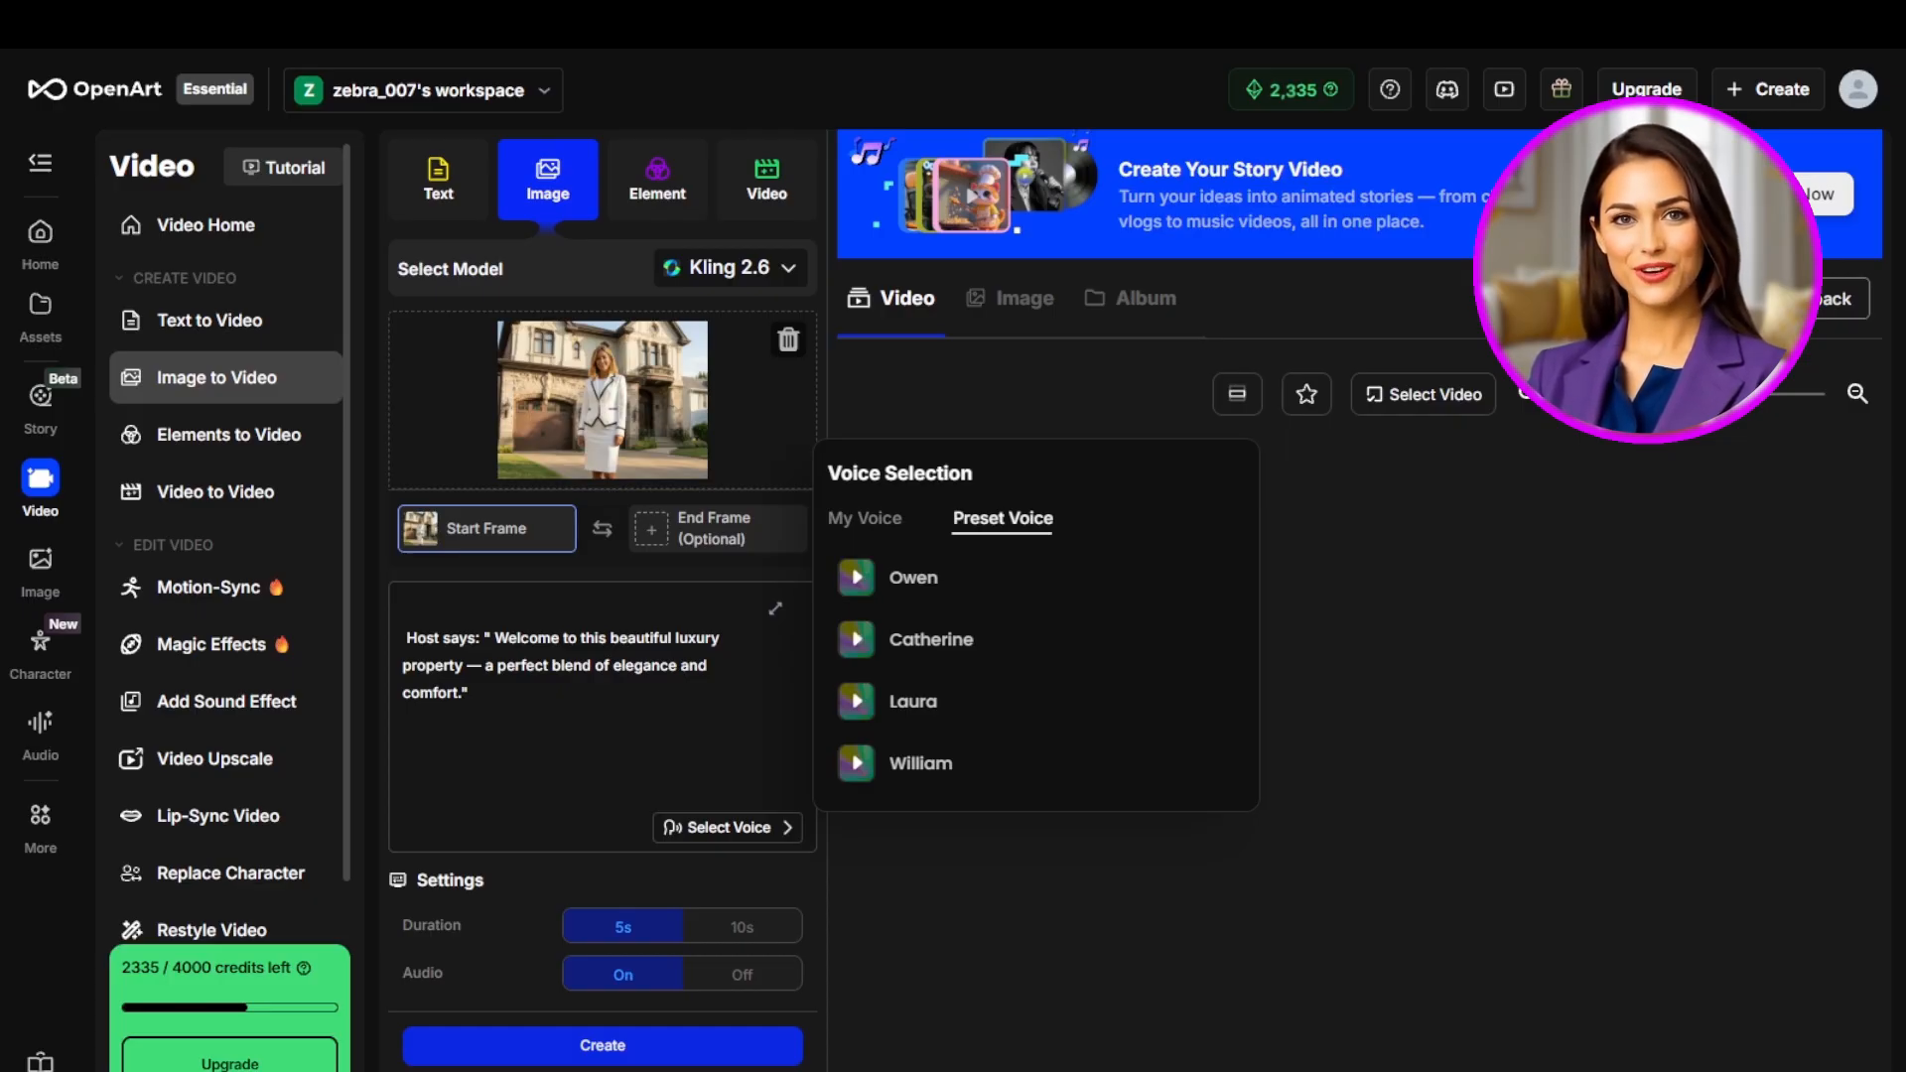
{"action": "left_click", "coordinate": [1058, 643]}
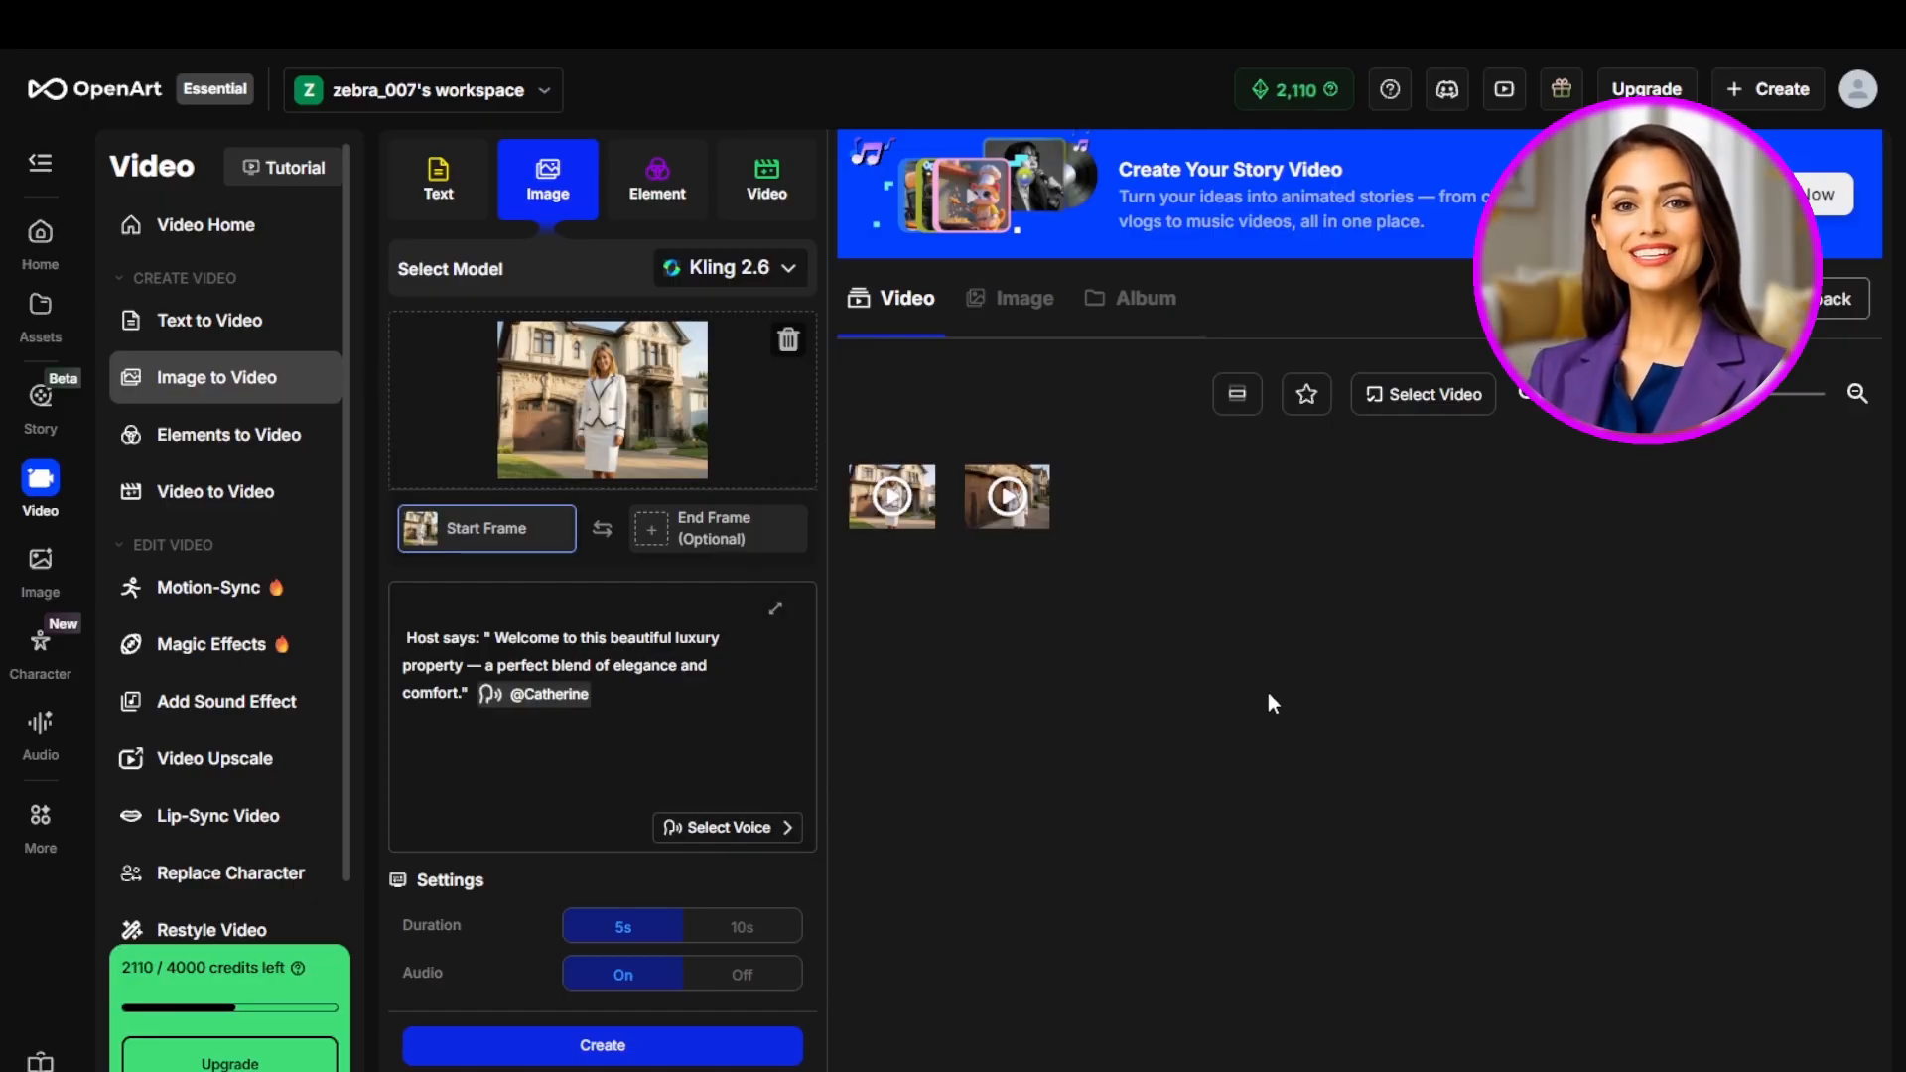
{"action": "left_click", "coordinate": [880, 493]}
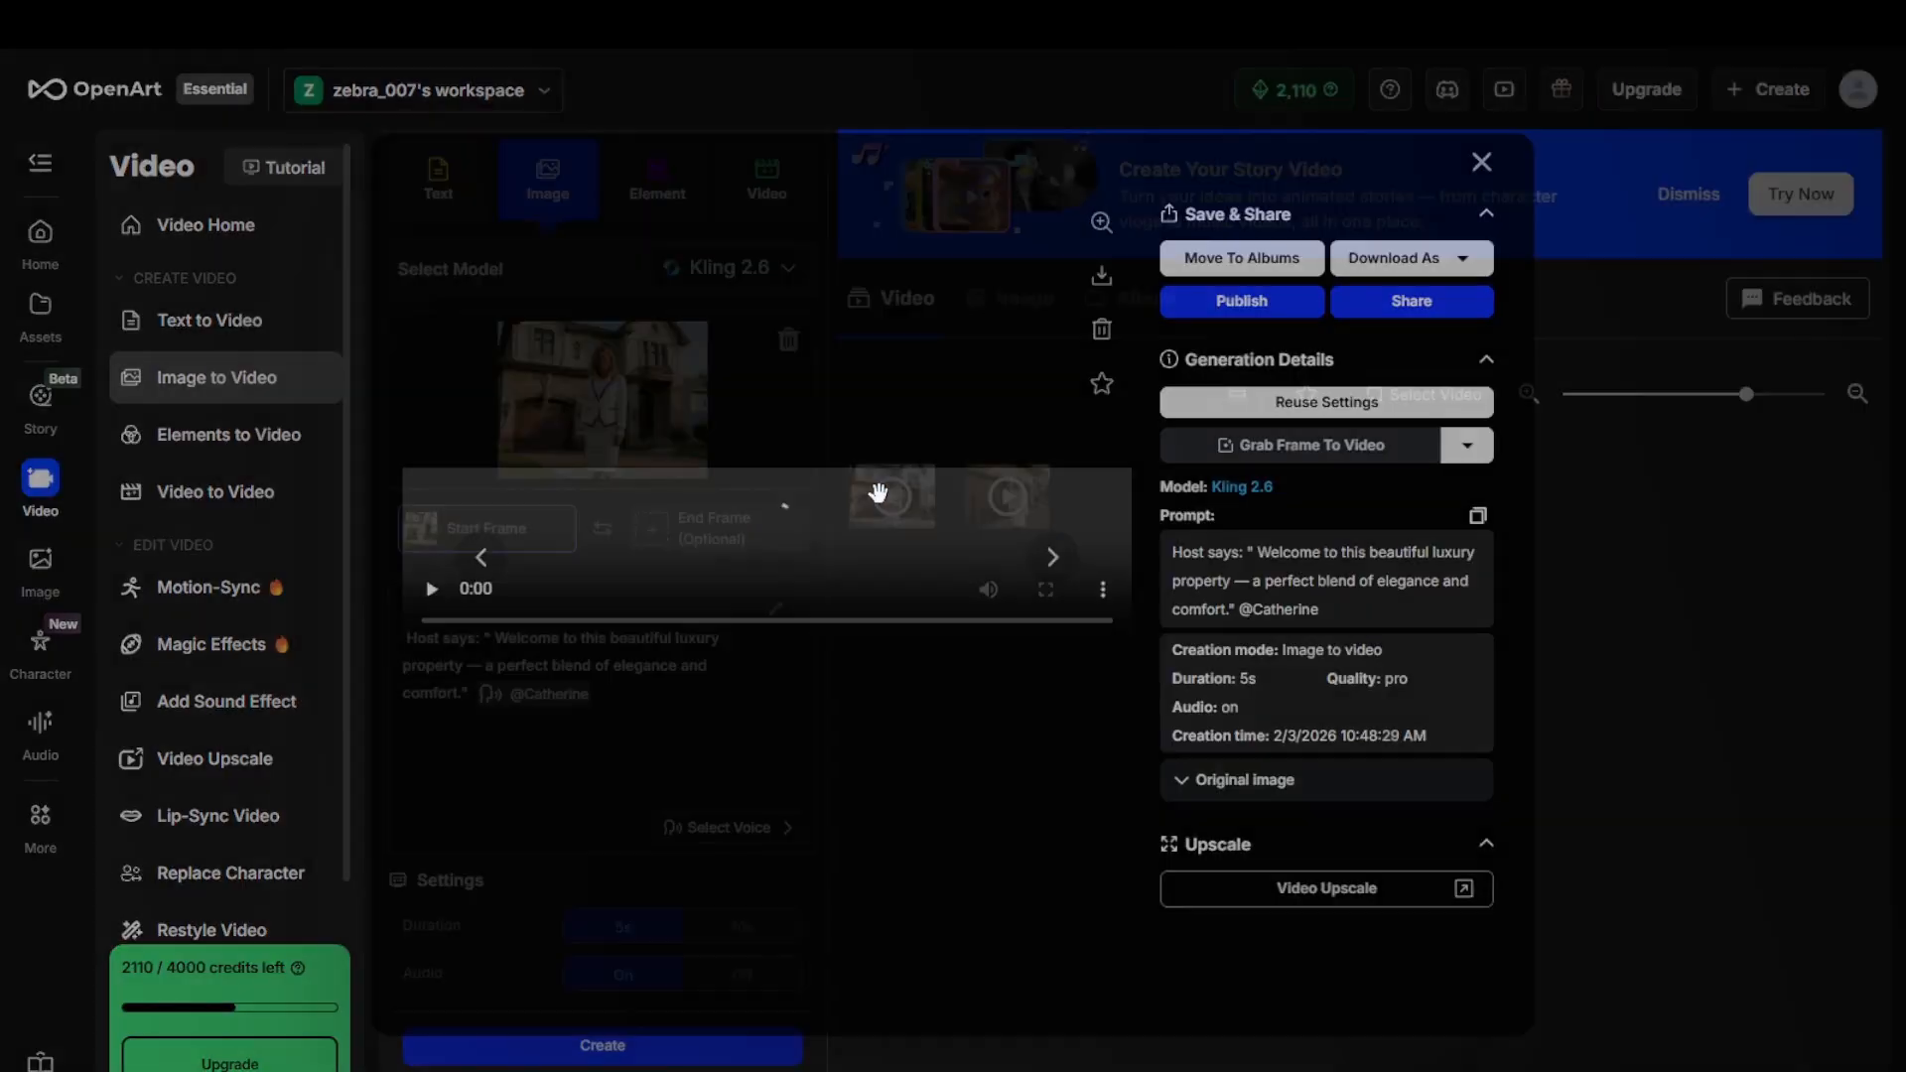